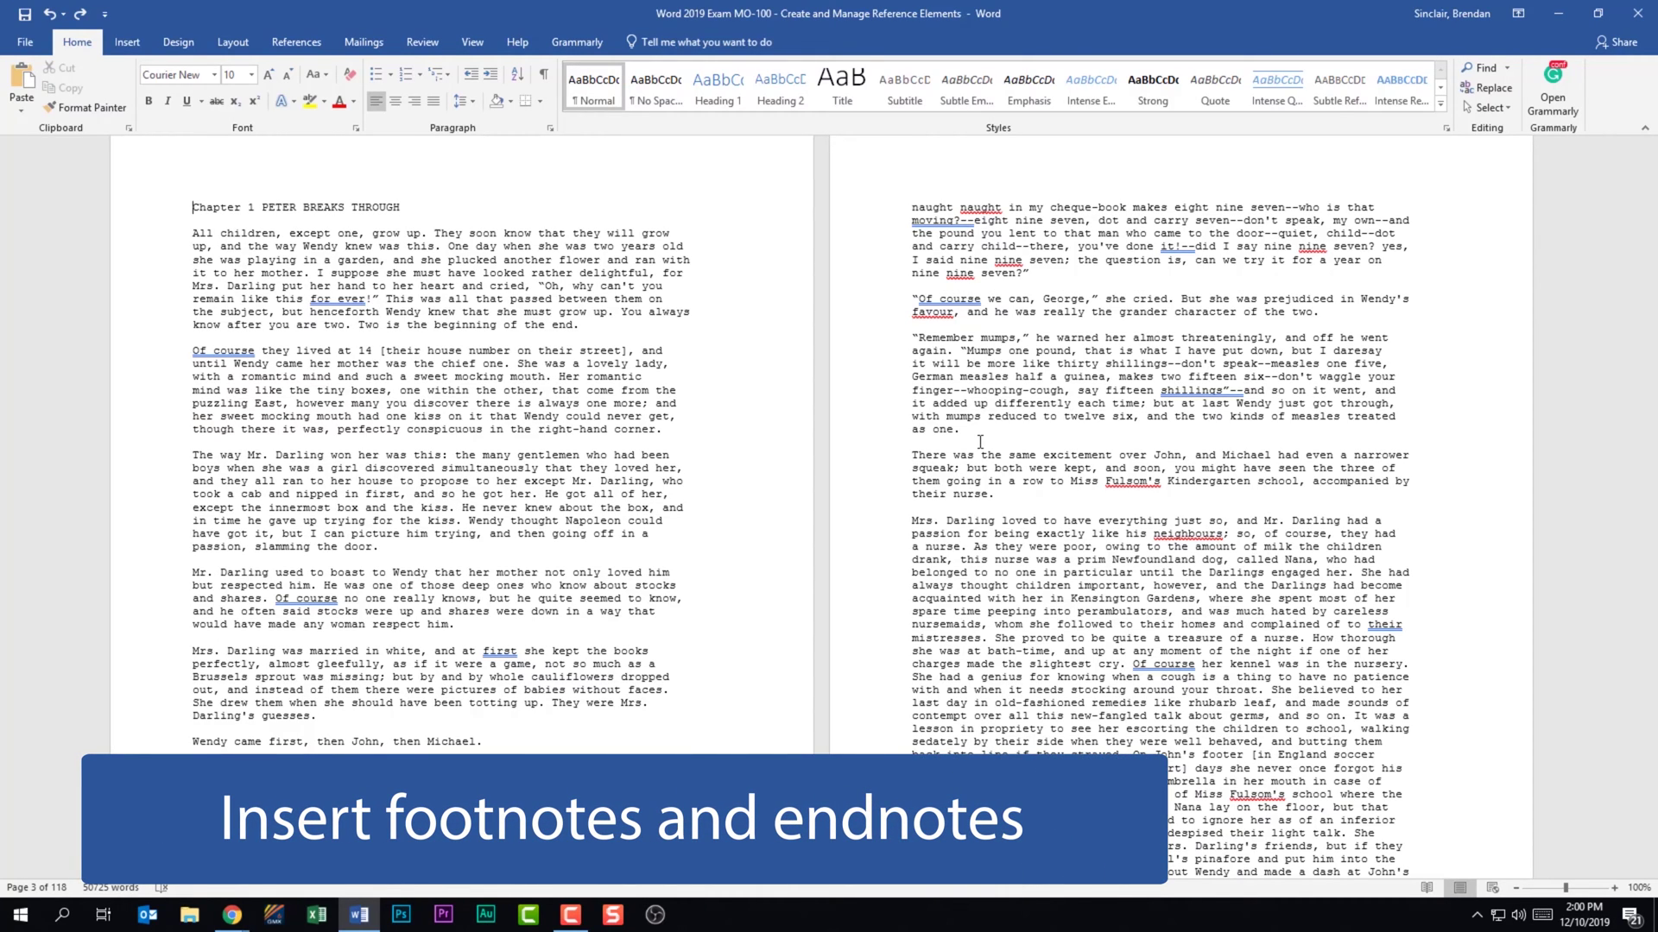
# - Insert a footnote at the start of the Chapter 1 heading with the text "Peter Pan"
pyautogui.click(283, 48)
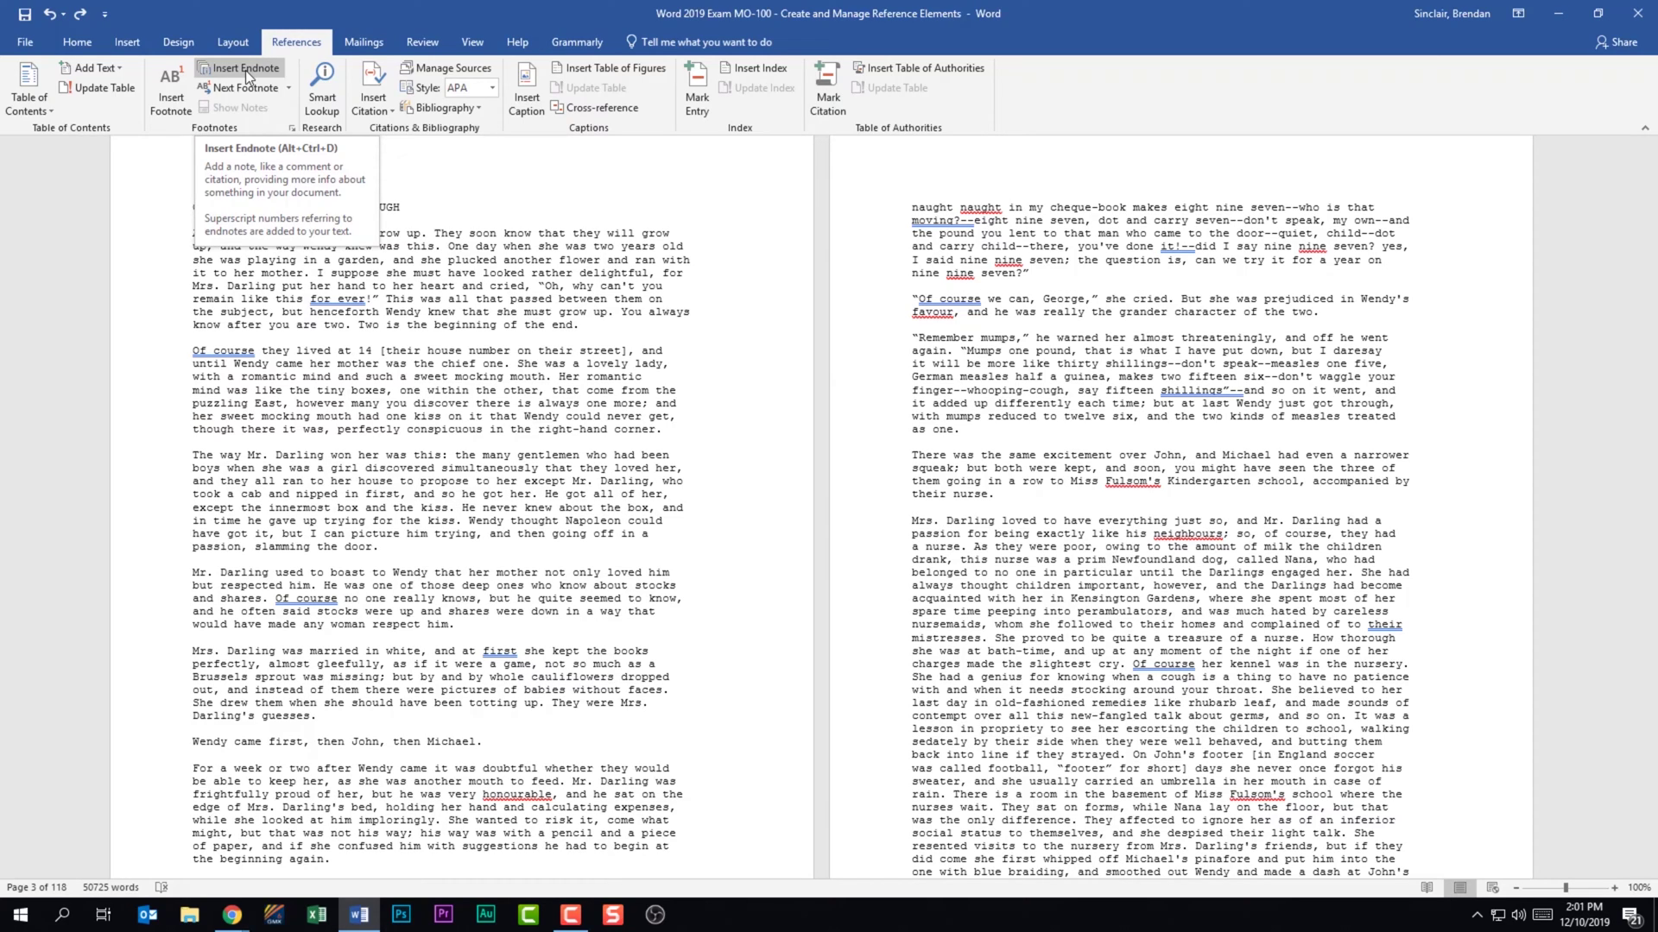
pyautogui.click(183, 95)
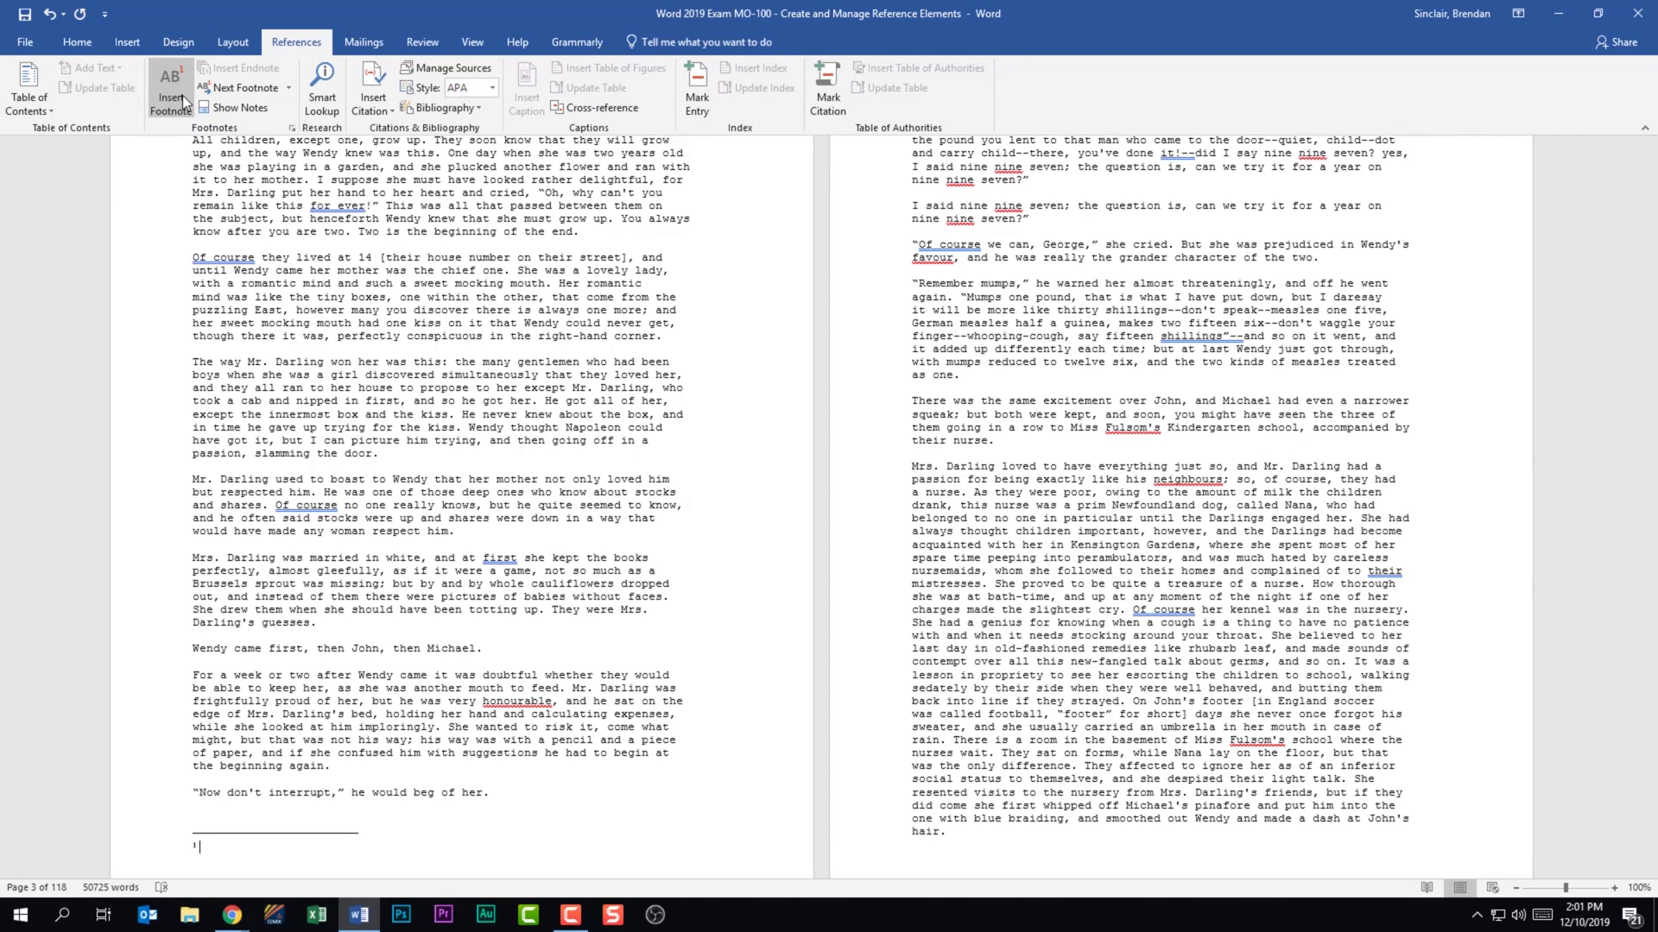
pyautogui.write('Peter Pan')
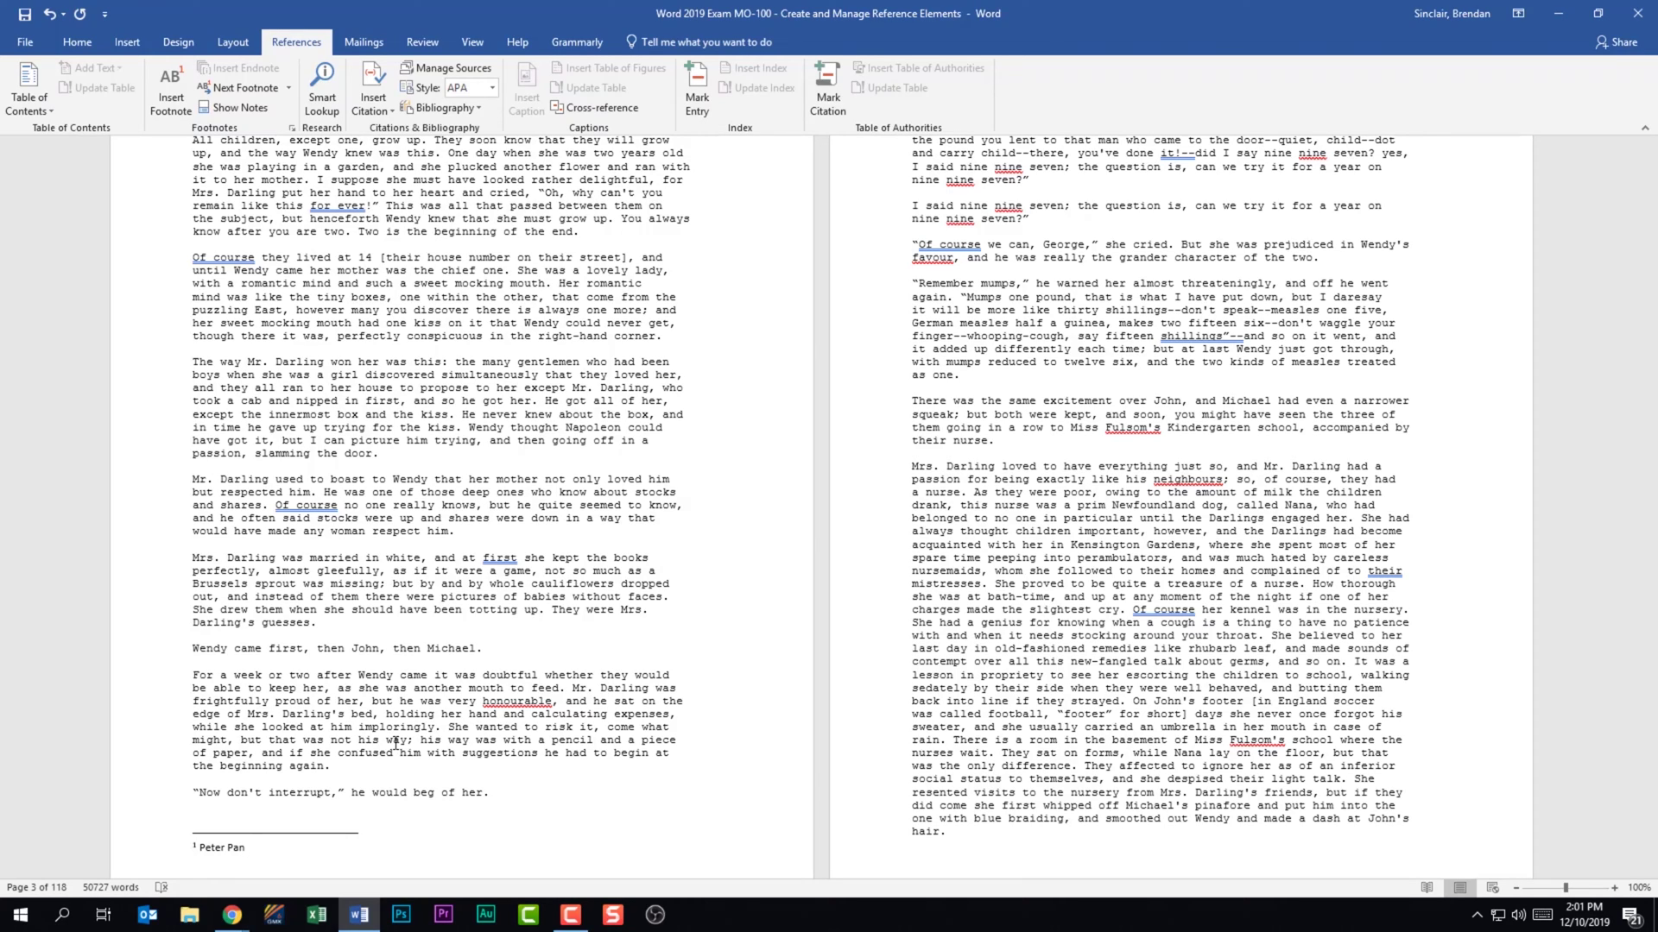
# - Copy the word "Wendy" from the line "Wendy came first" and paste it as text only after "Peter Pan" in the footnote
pyautogui.doubleClick(203, 651)
pyautogui.hotkey('ctrl', 'c')
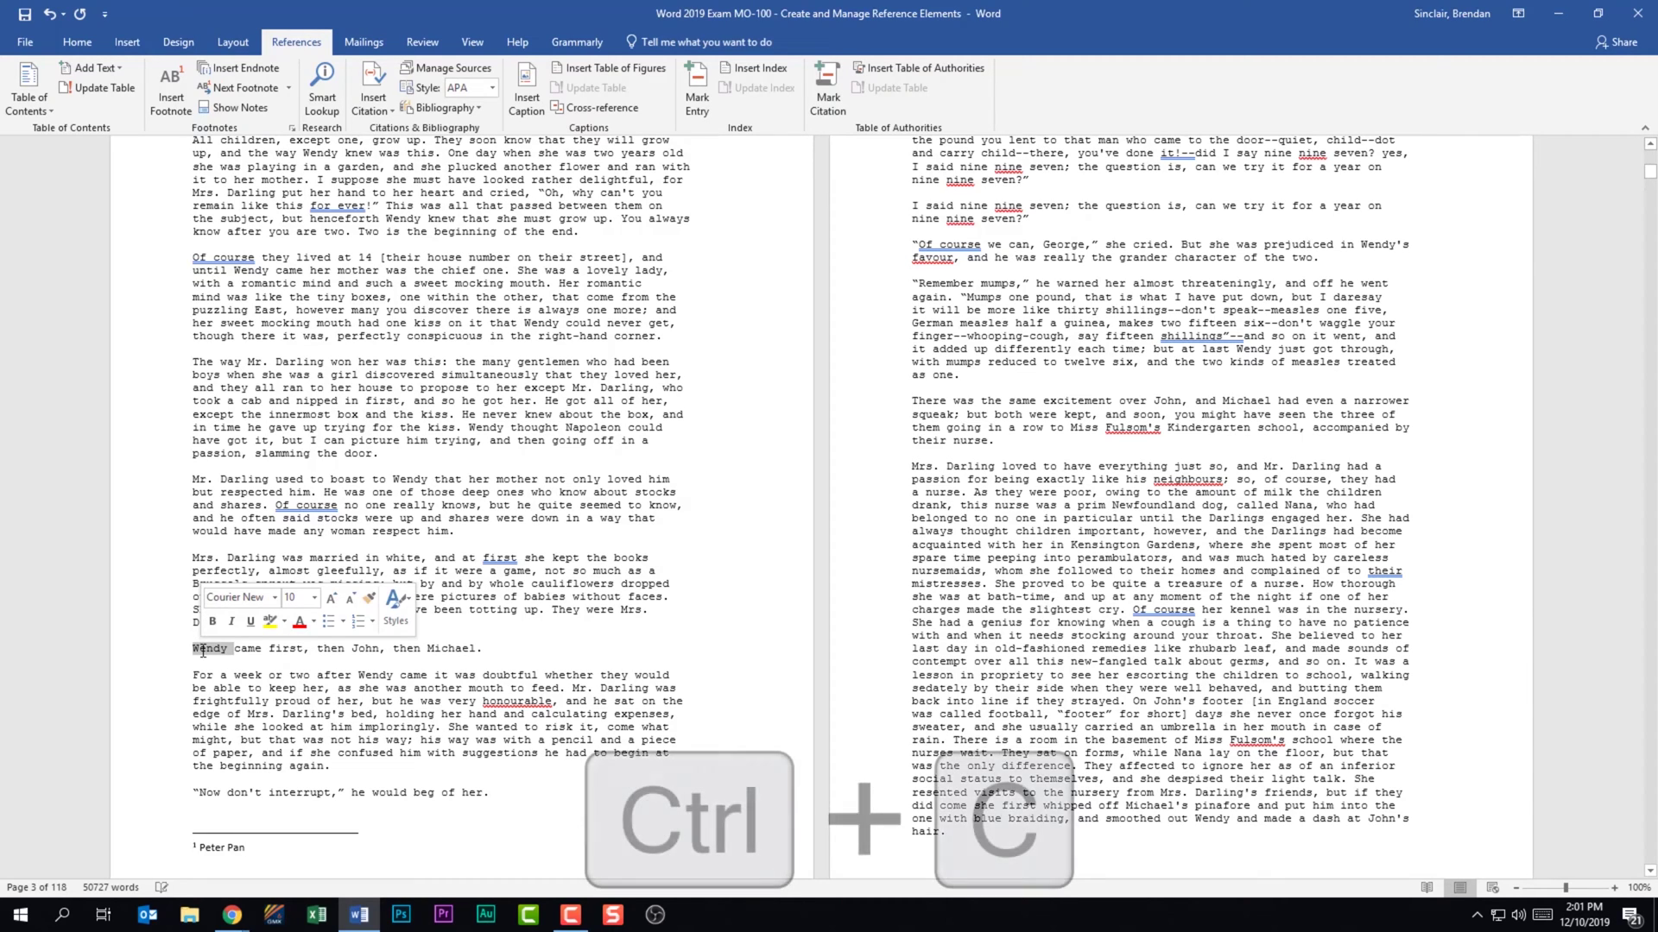
pyautogui.click(289, 850)
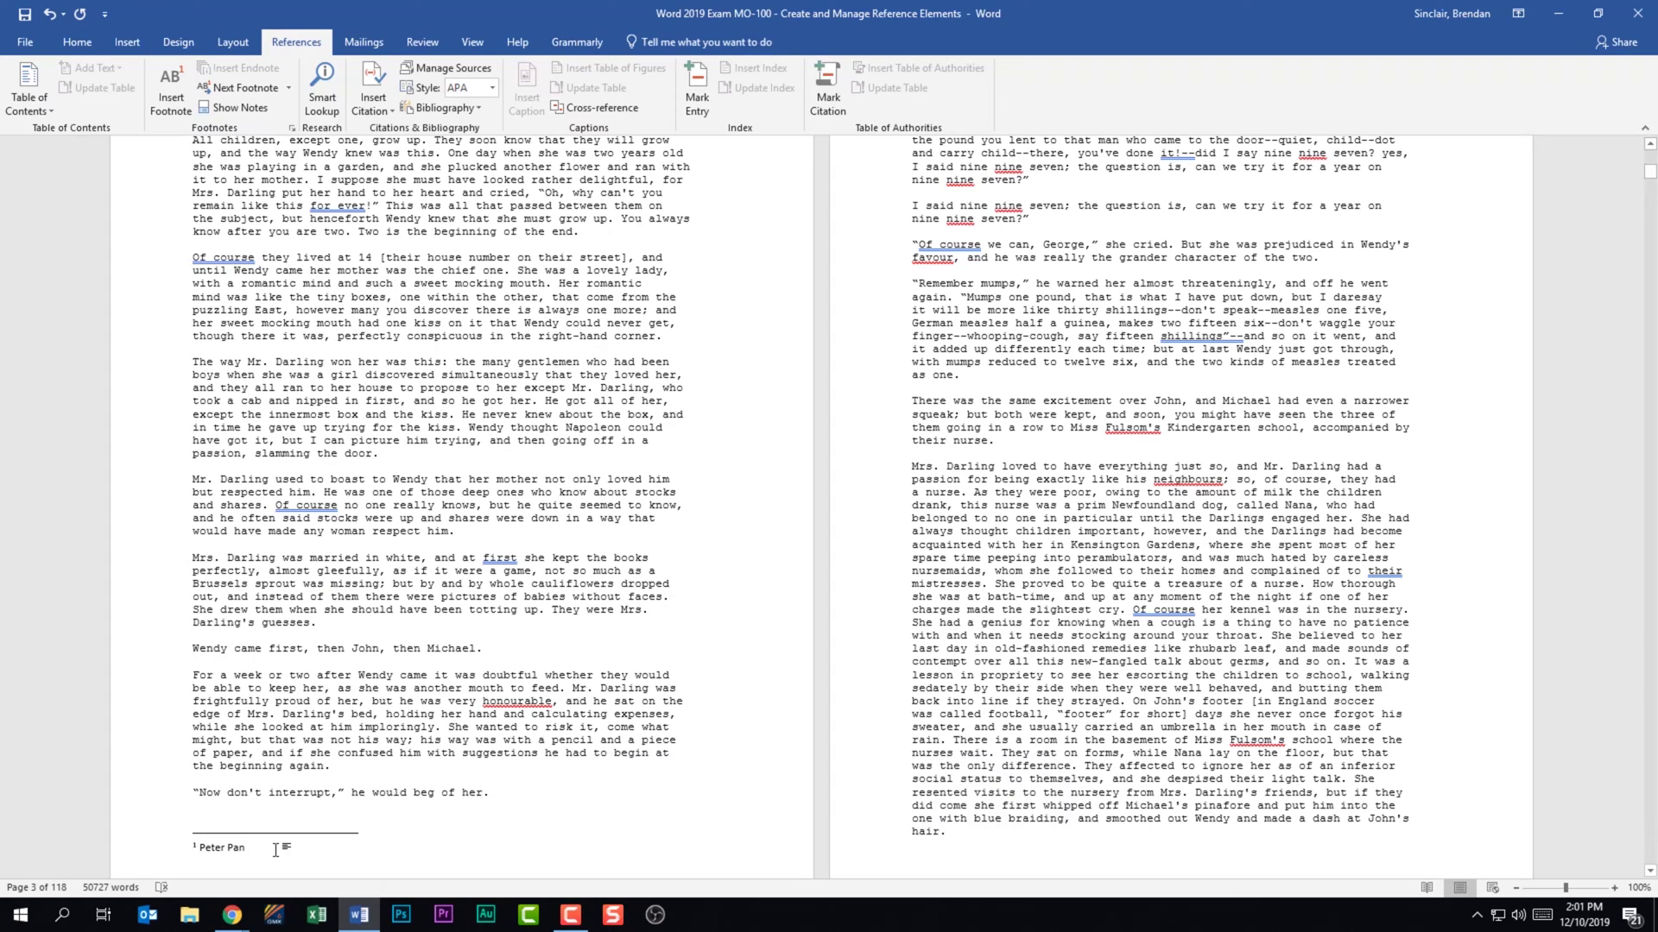
pyautogui.rightClick(276, 849)
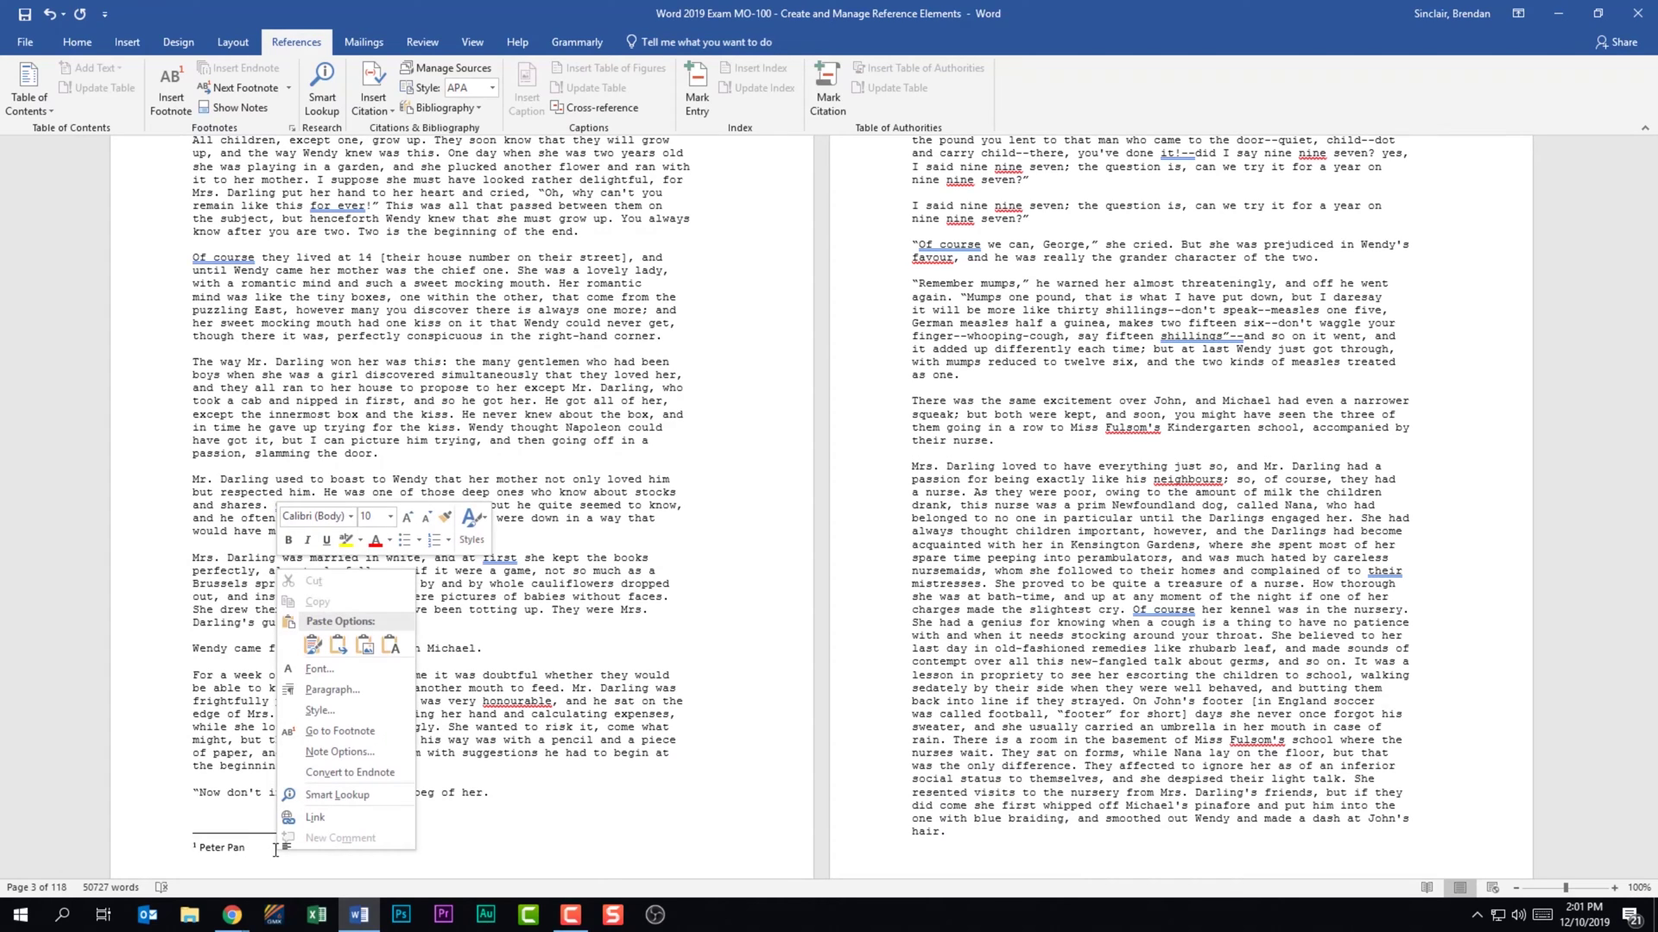
pyautogui.click(395, 646)
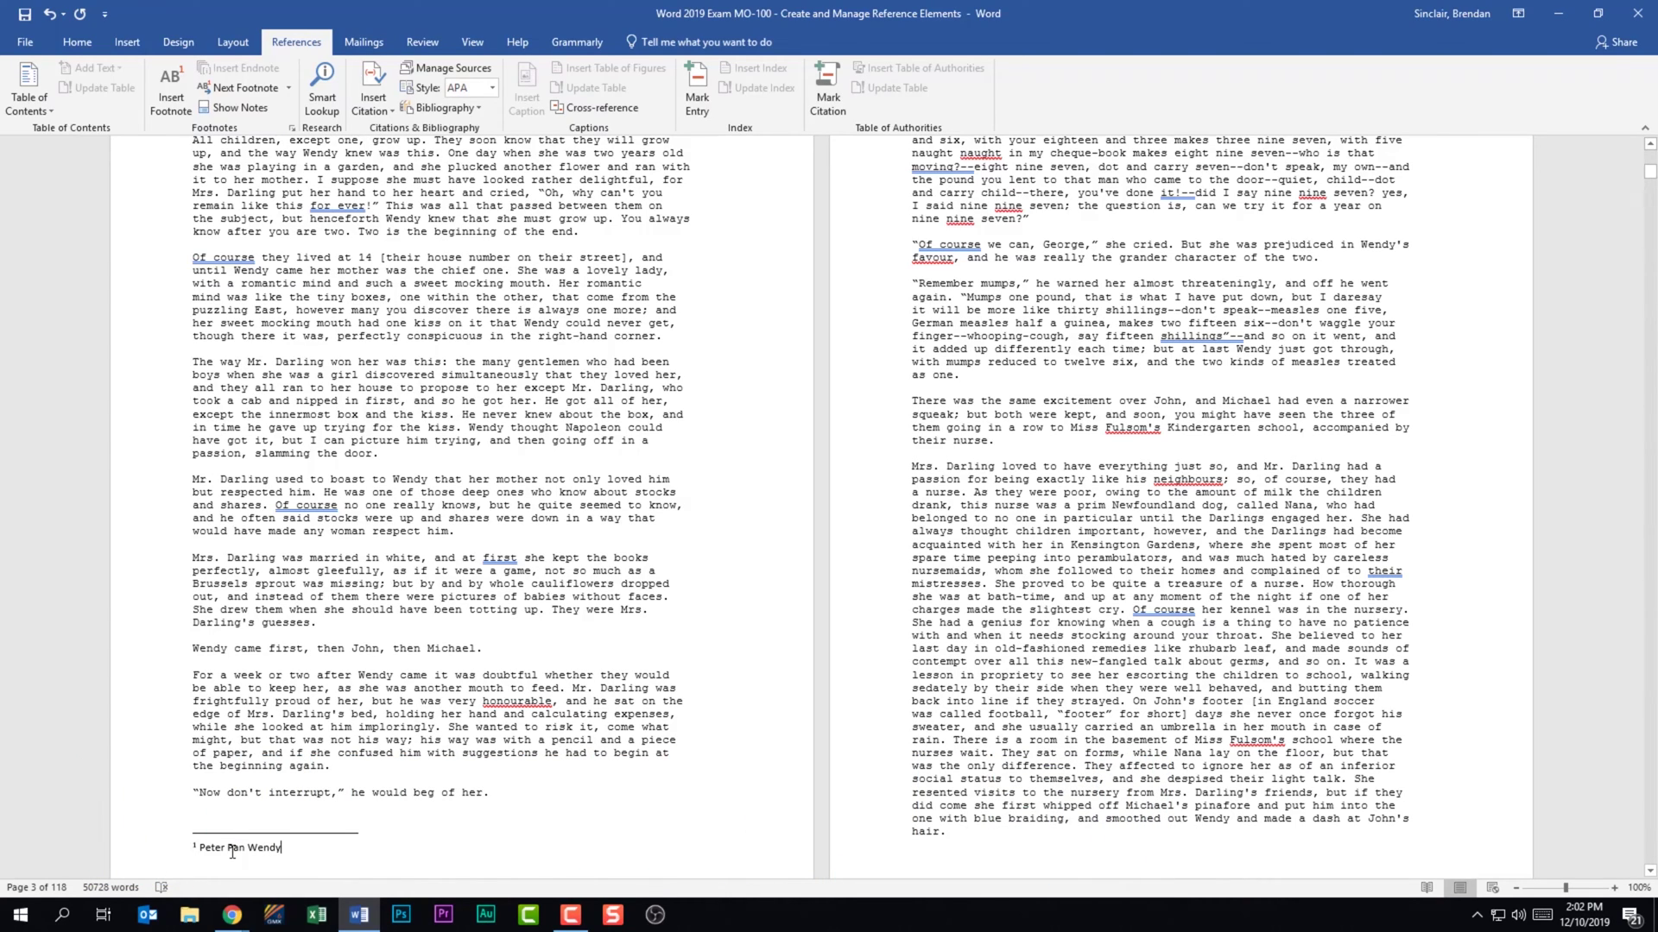
# - Examine the footnote's note options, including location, conversion between note types and number format, keeping Bottom of page and 1, 2, 3
pyautogui.rightClick(195, 850)
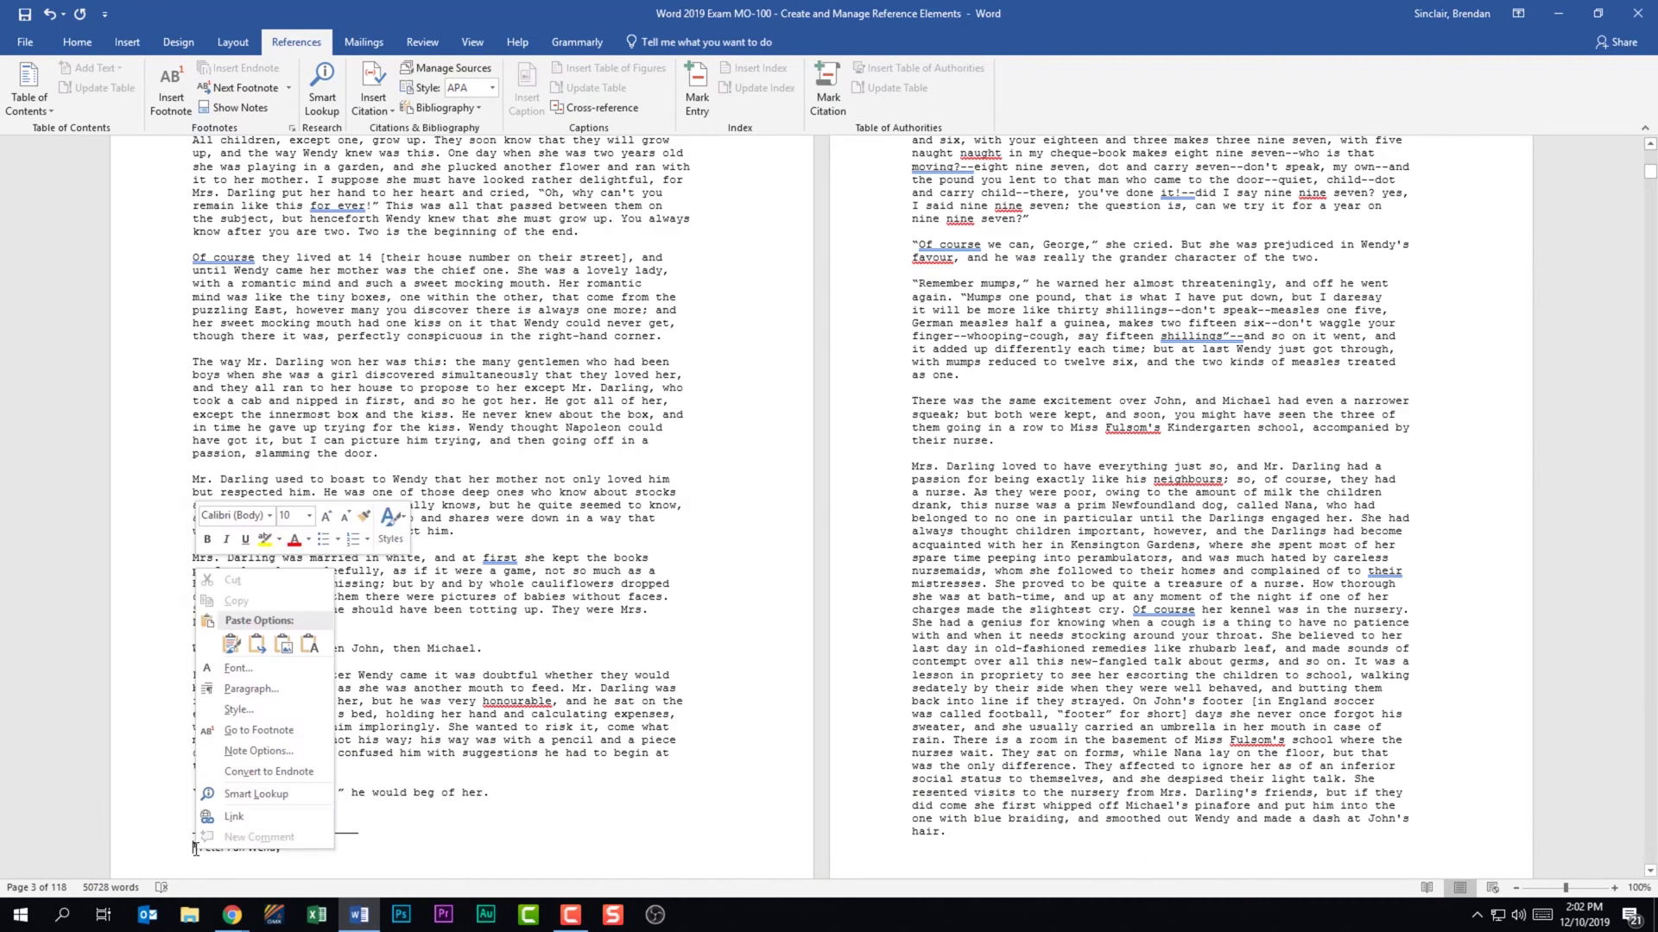
pyautogui.click(297, 753)
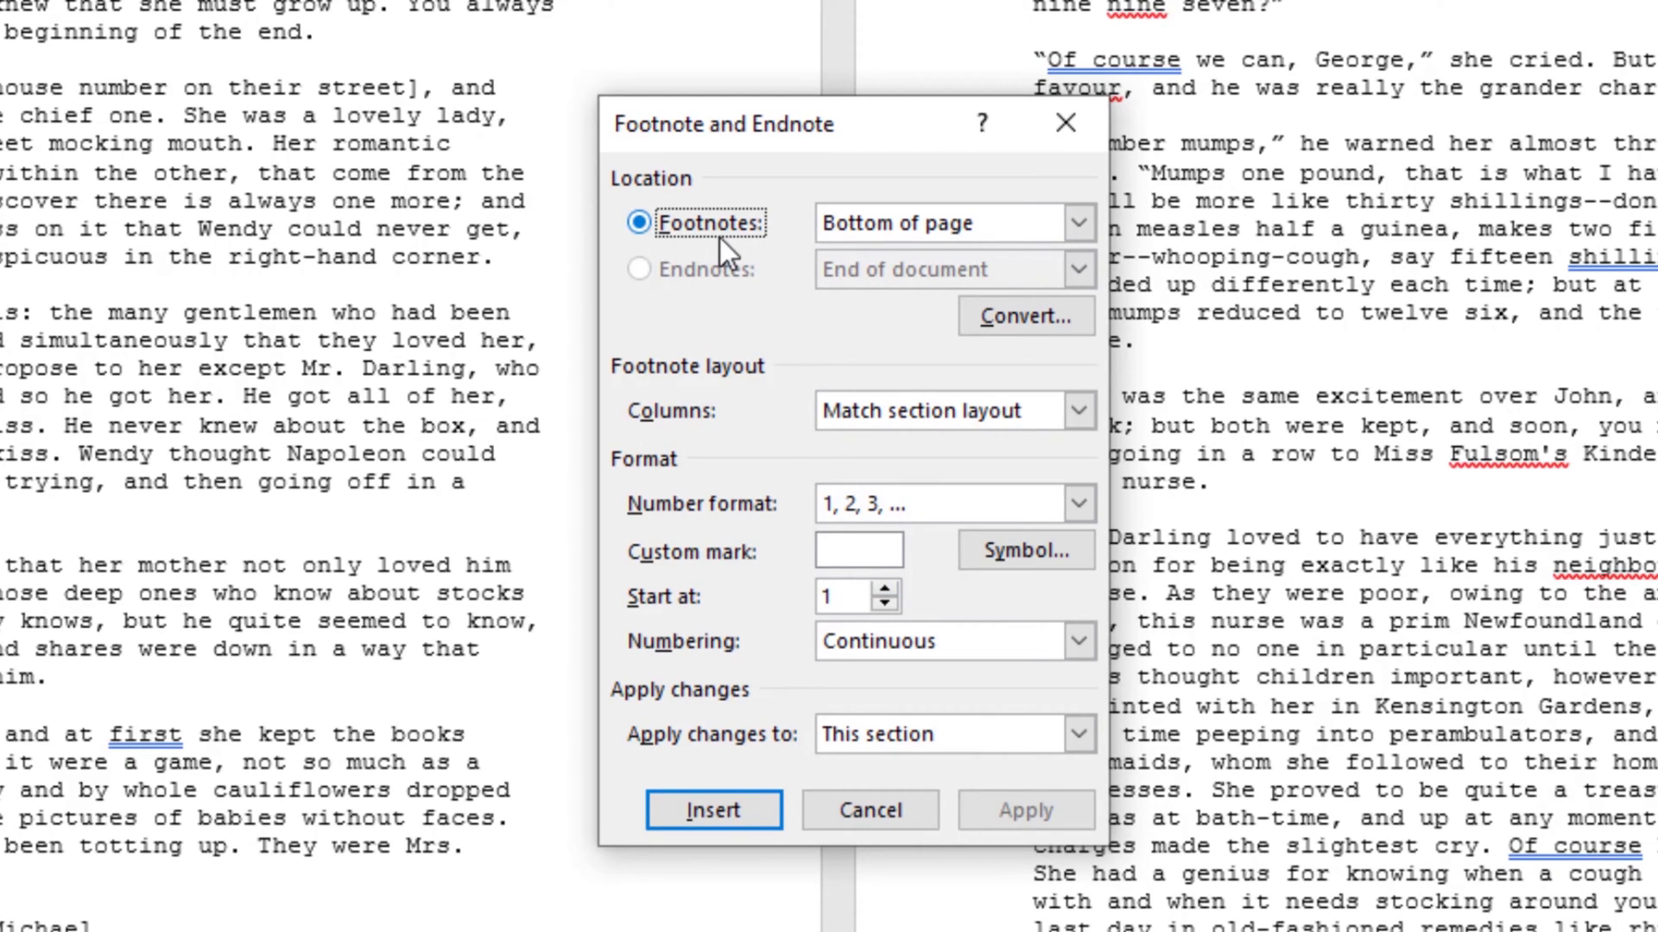
pyautogui.click(933, 225)
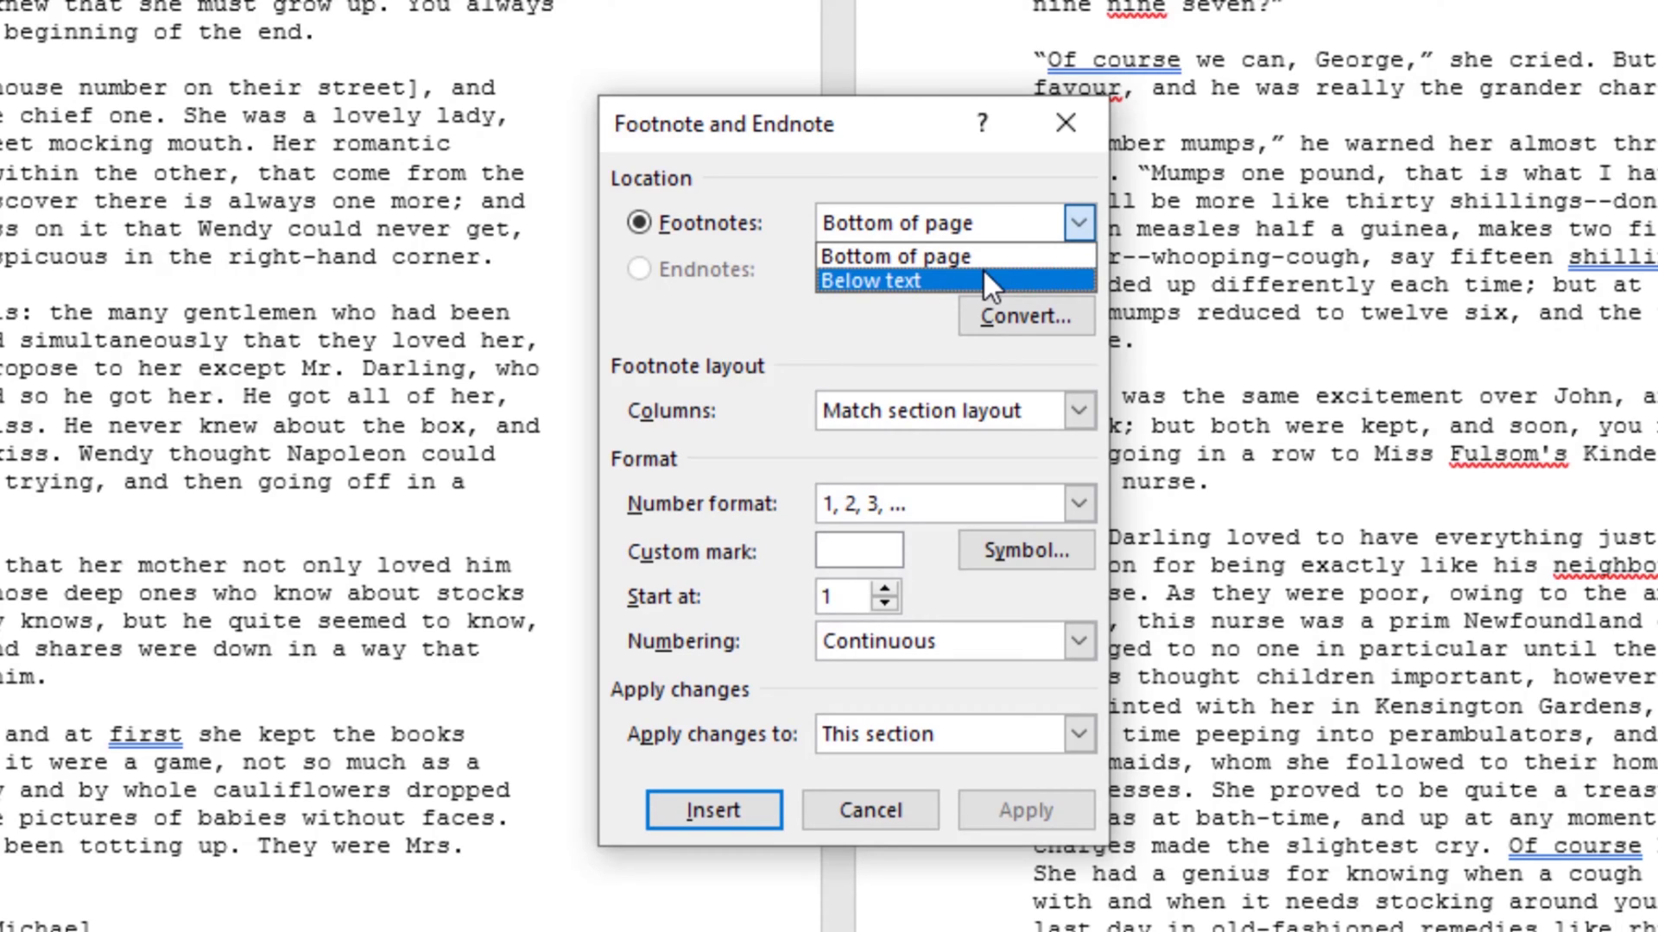
pyautogui.click(904, 166)
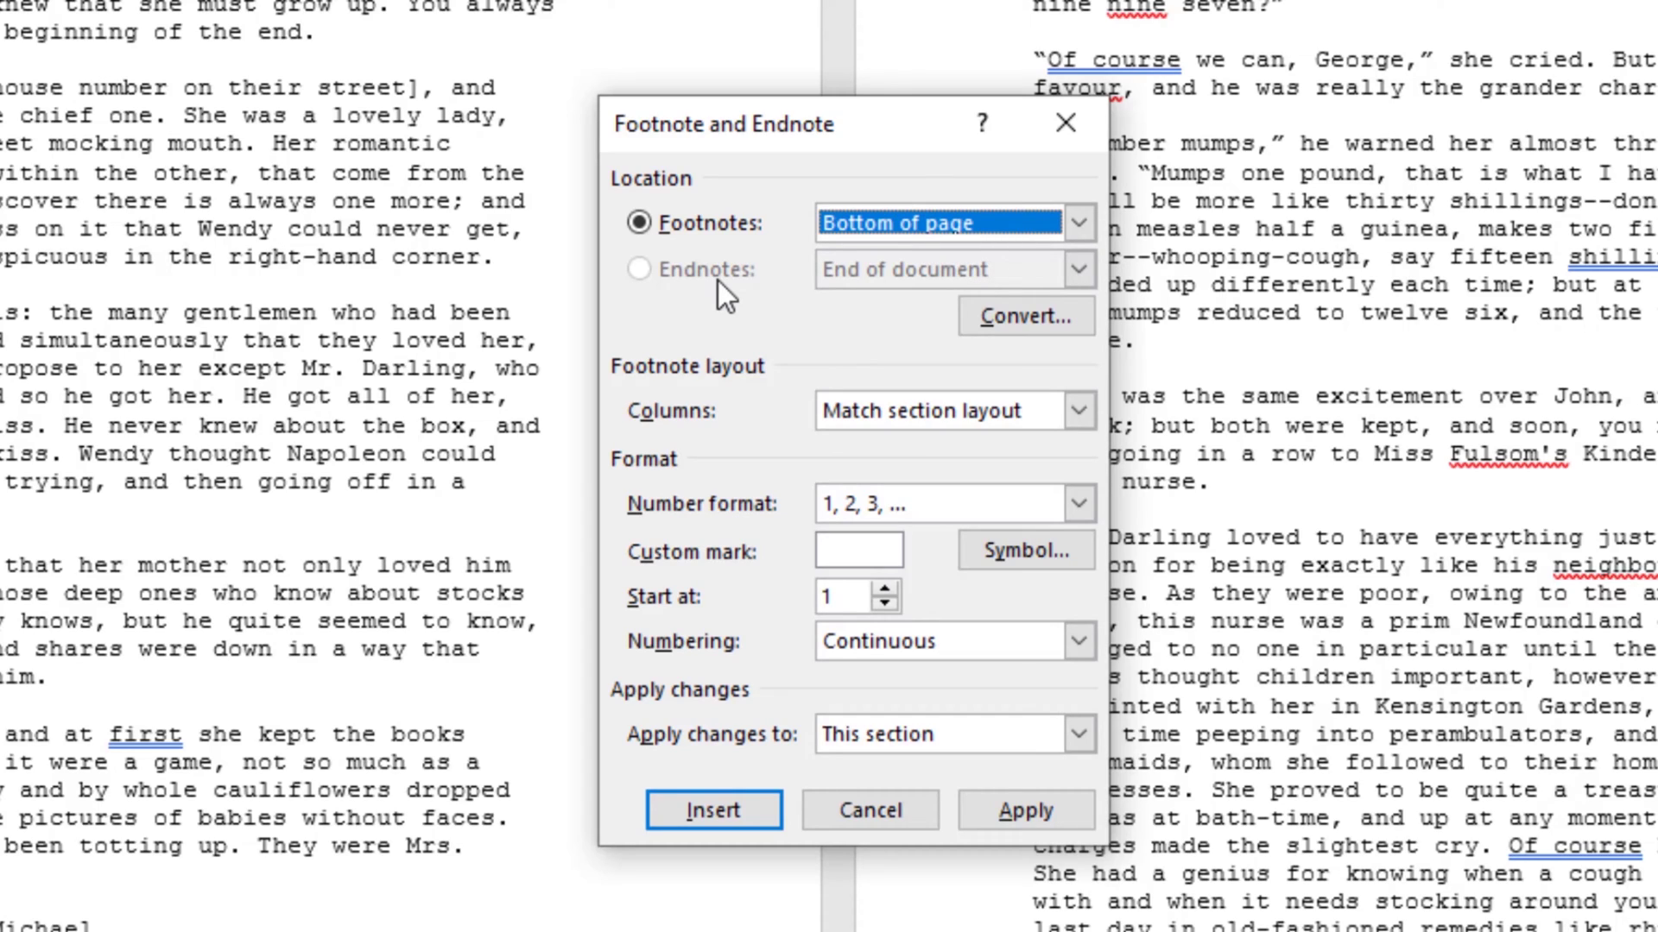
pyautogui.click(988, 316)
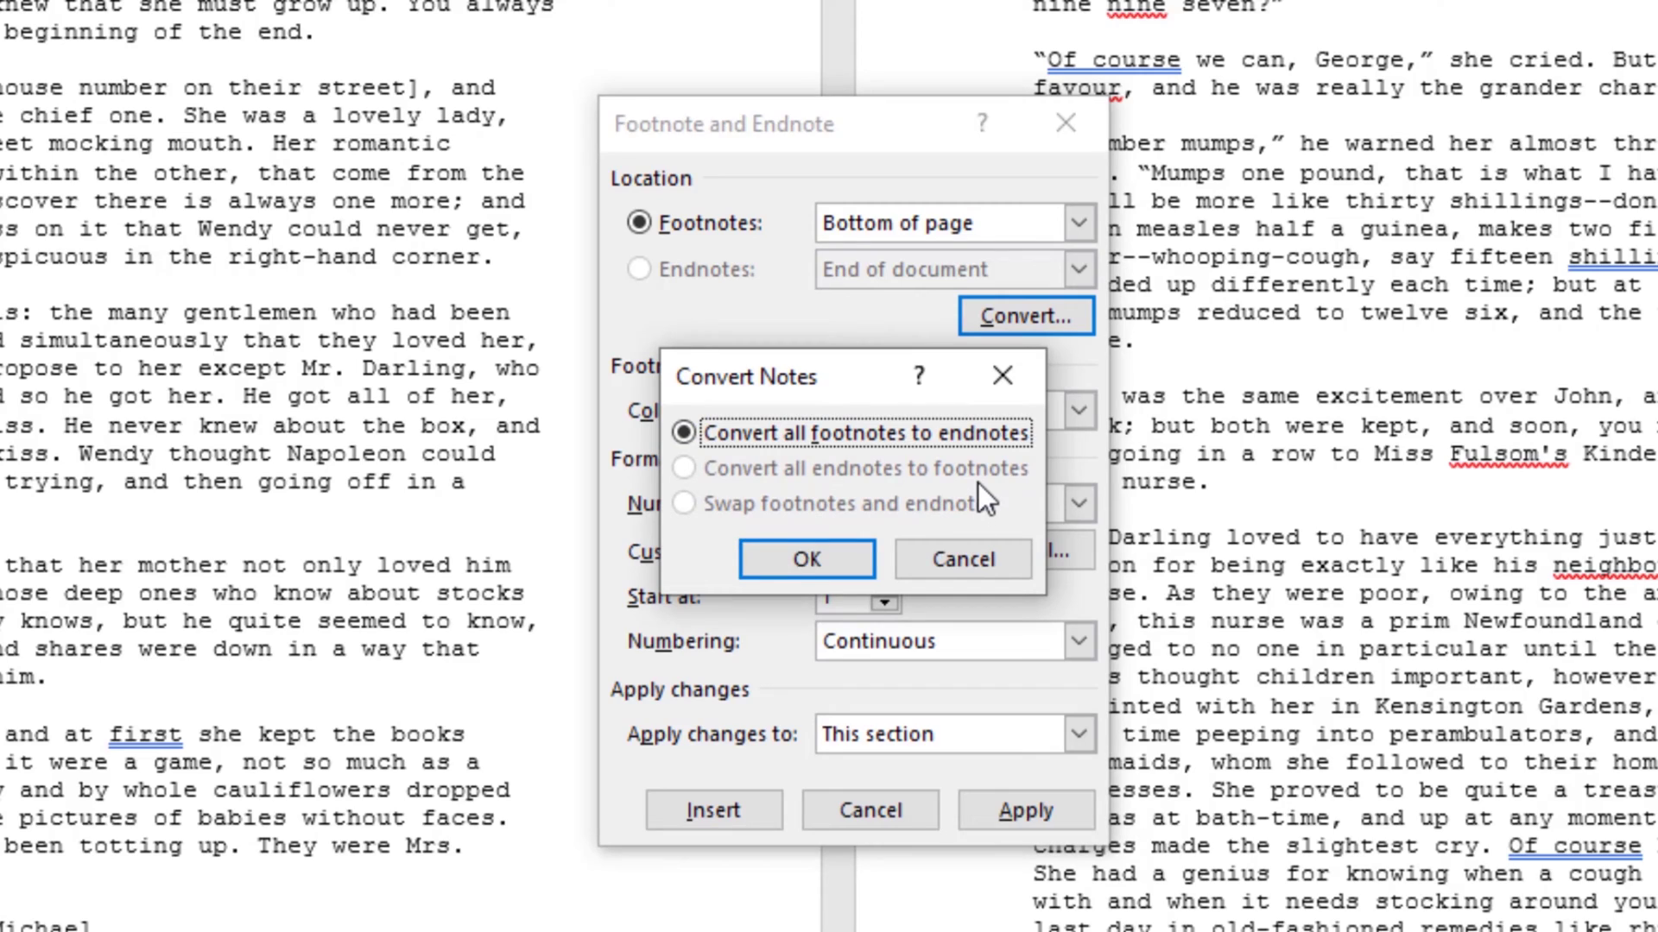
pyautogui.click(967, 553)
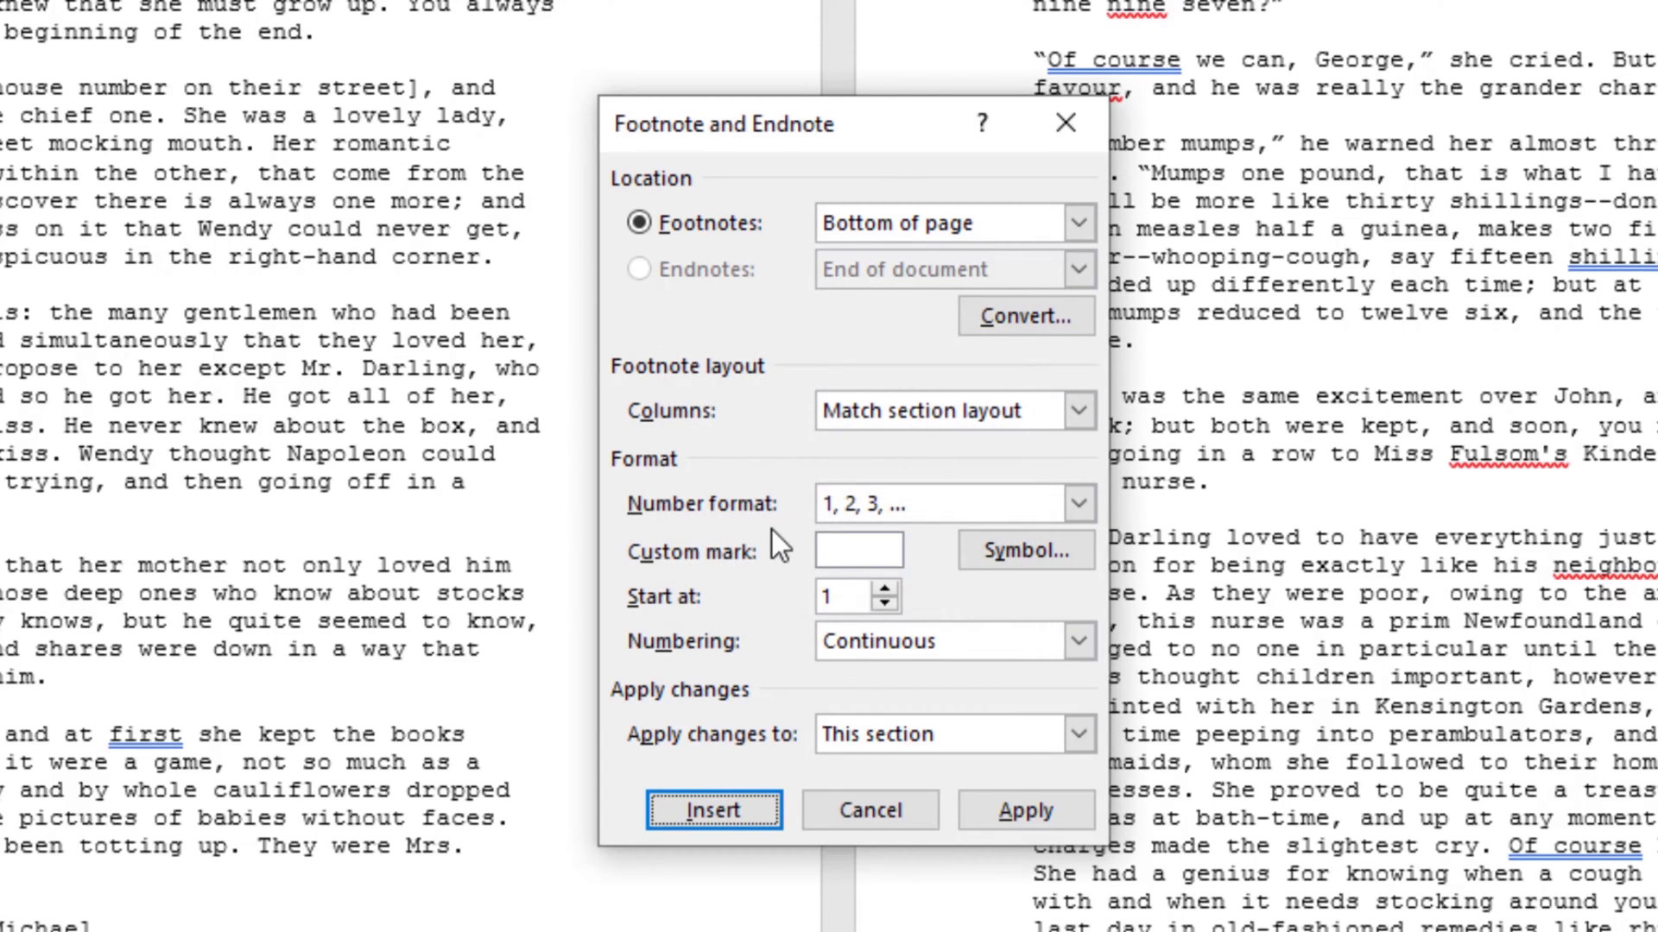
pyautogui.click(1077, 504)
pyautogui.click(1078, 504)
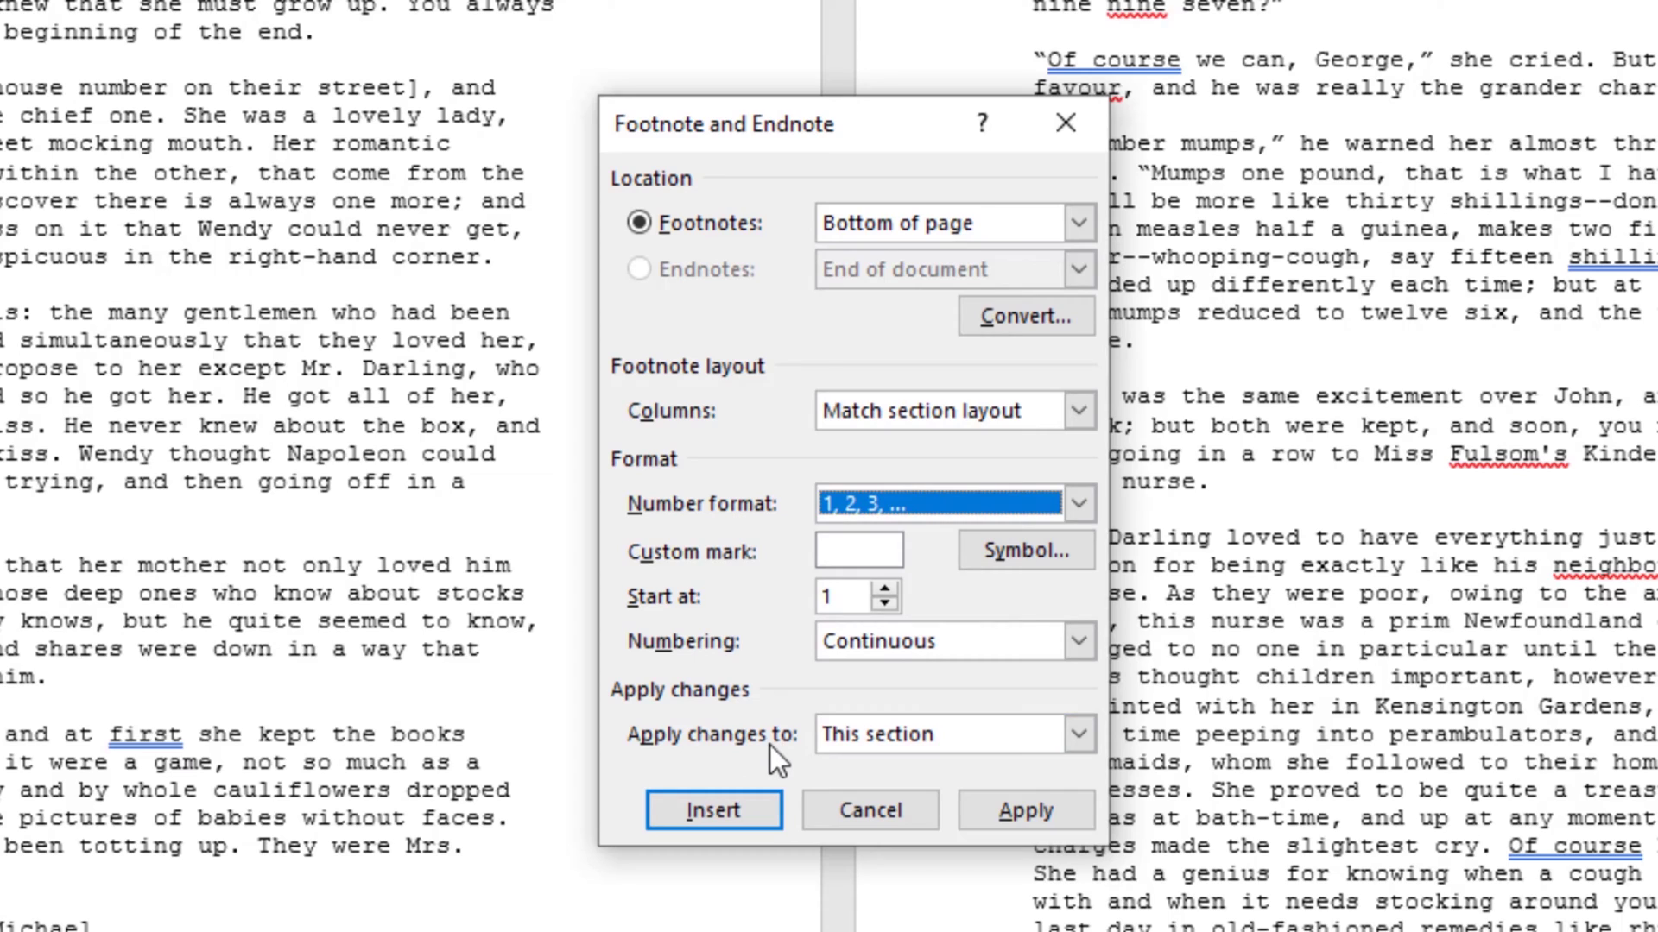
pyautogui.click(760, 823)
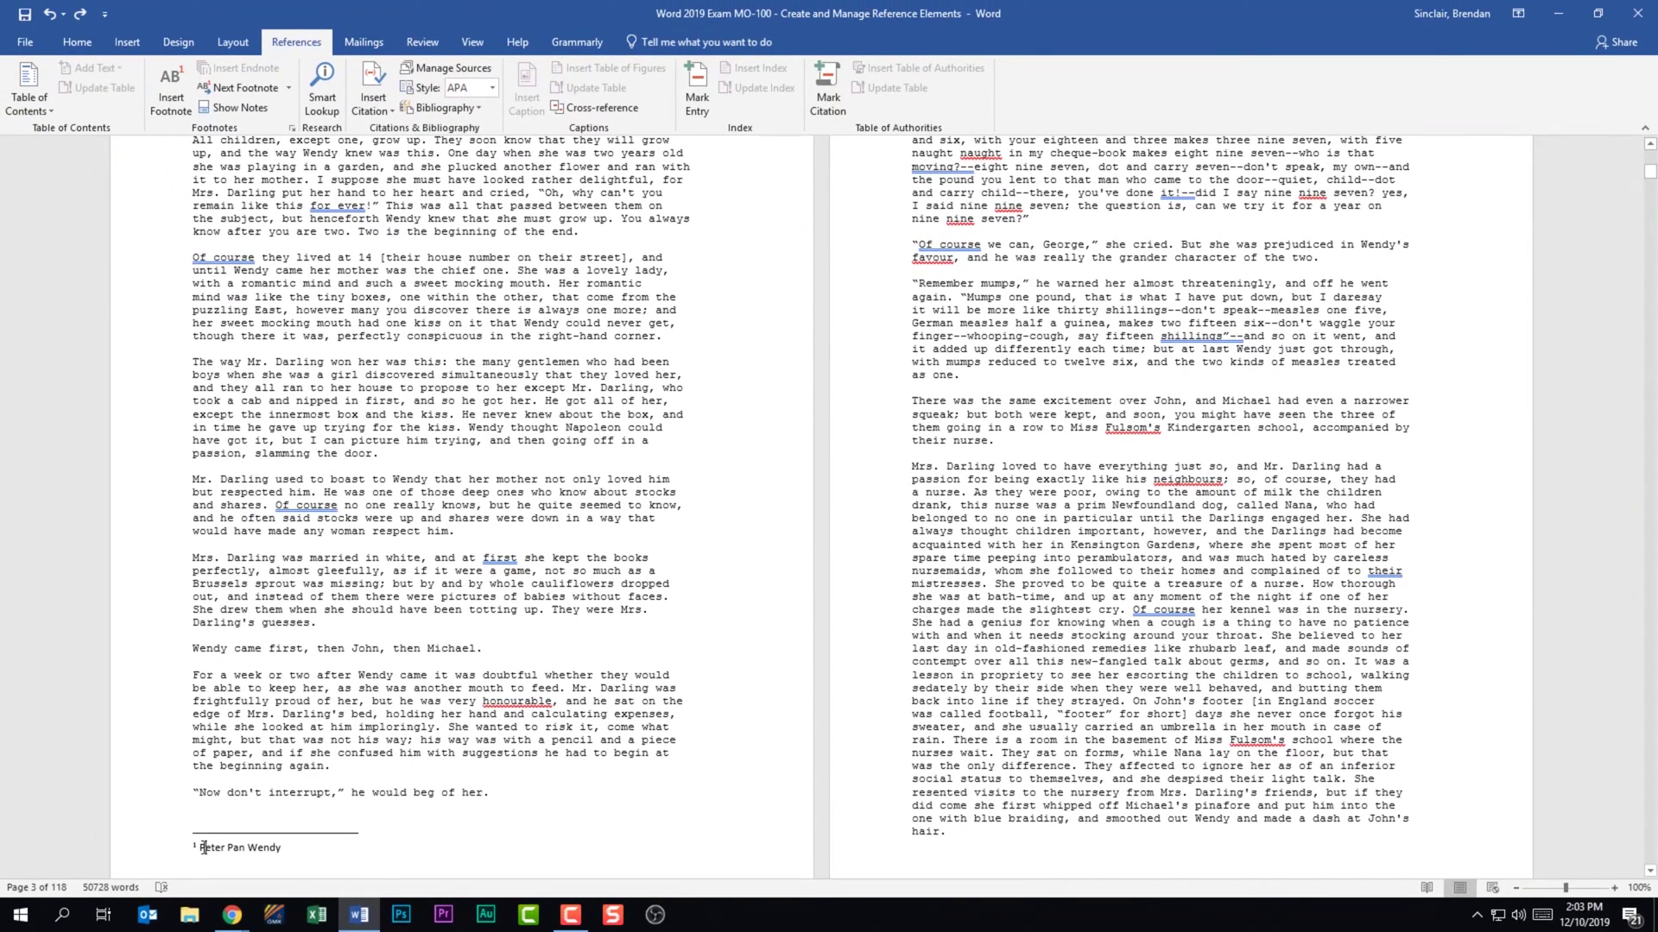
# - Inspect the Footnote Text style and its modification settings for the footnote, leaving without changing anything
pyautogui.rightClick(210, 853)
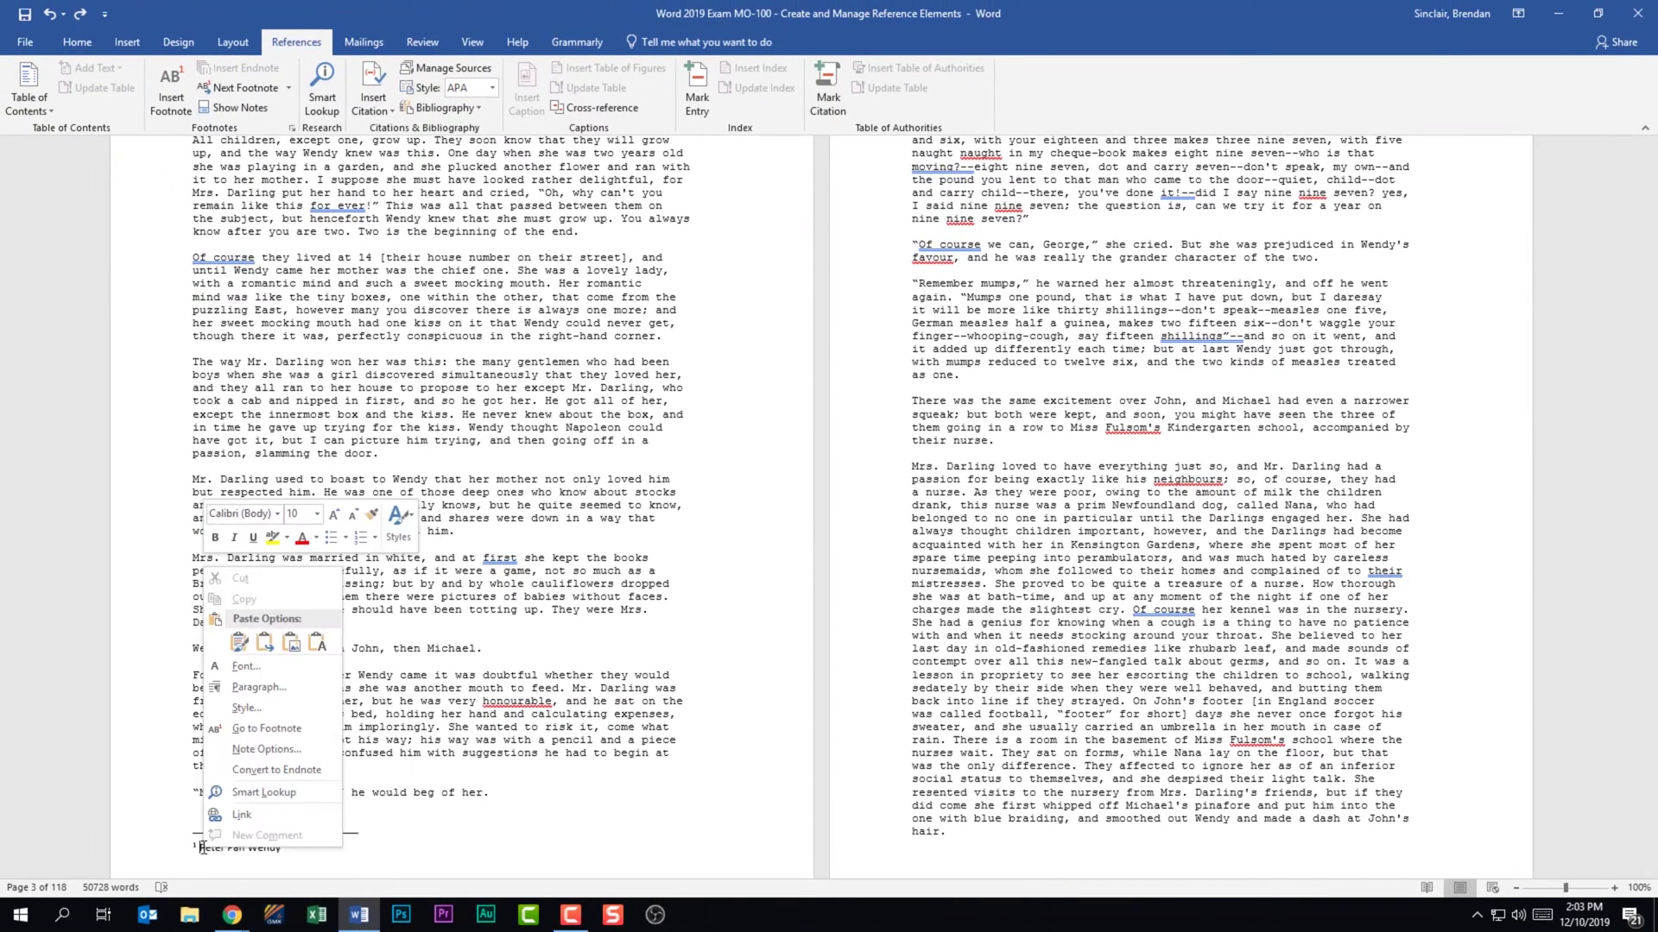
pyautogui.click(275, 707)
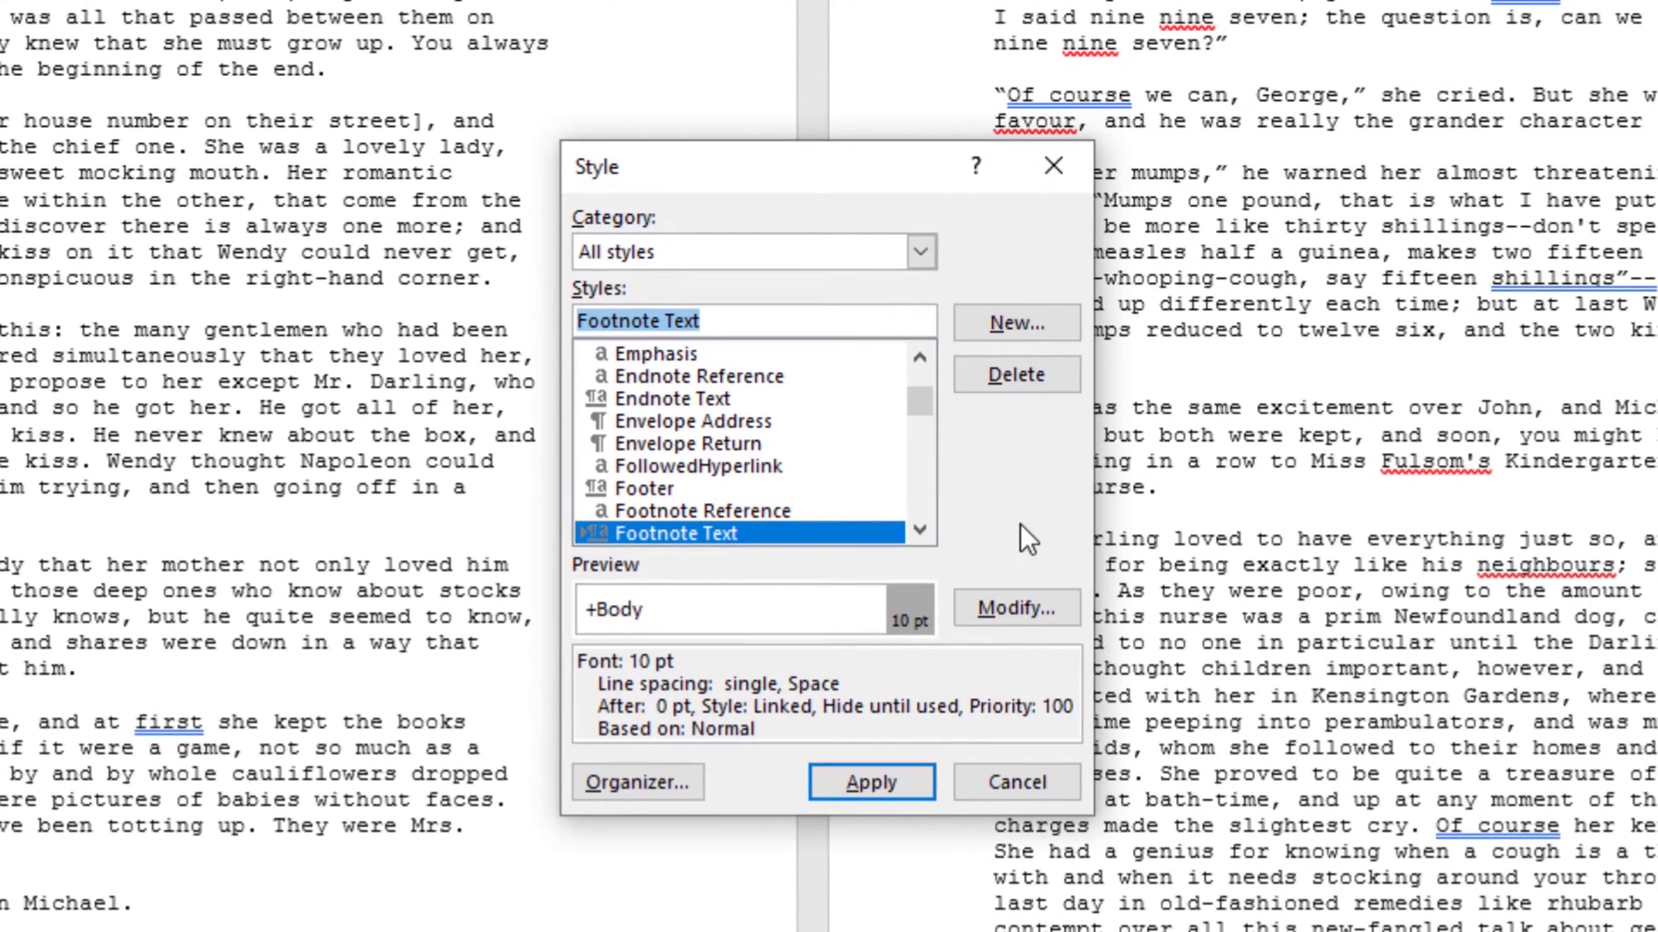
pyautogui.click(1012, 610)
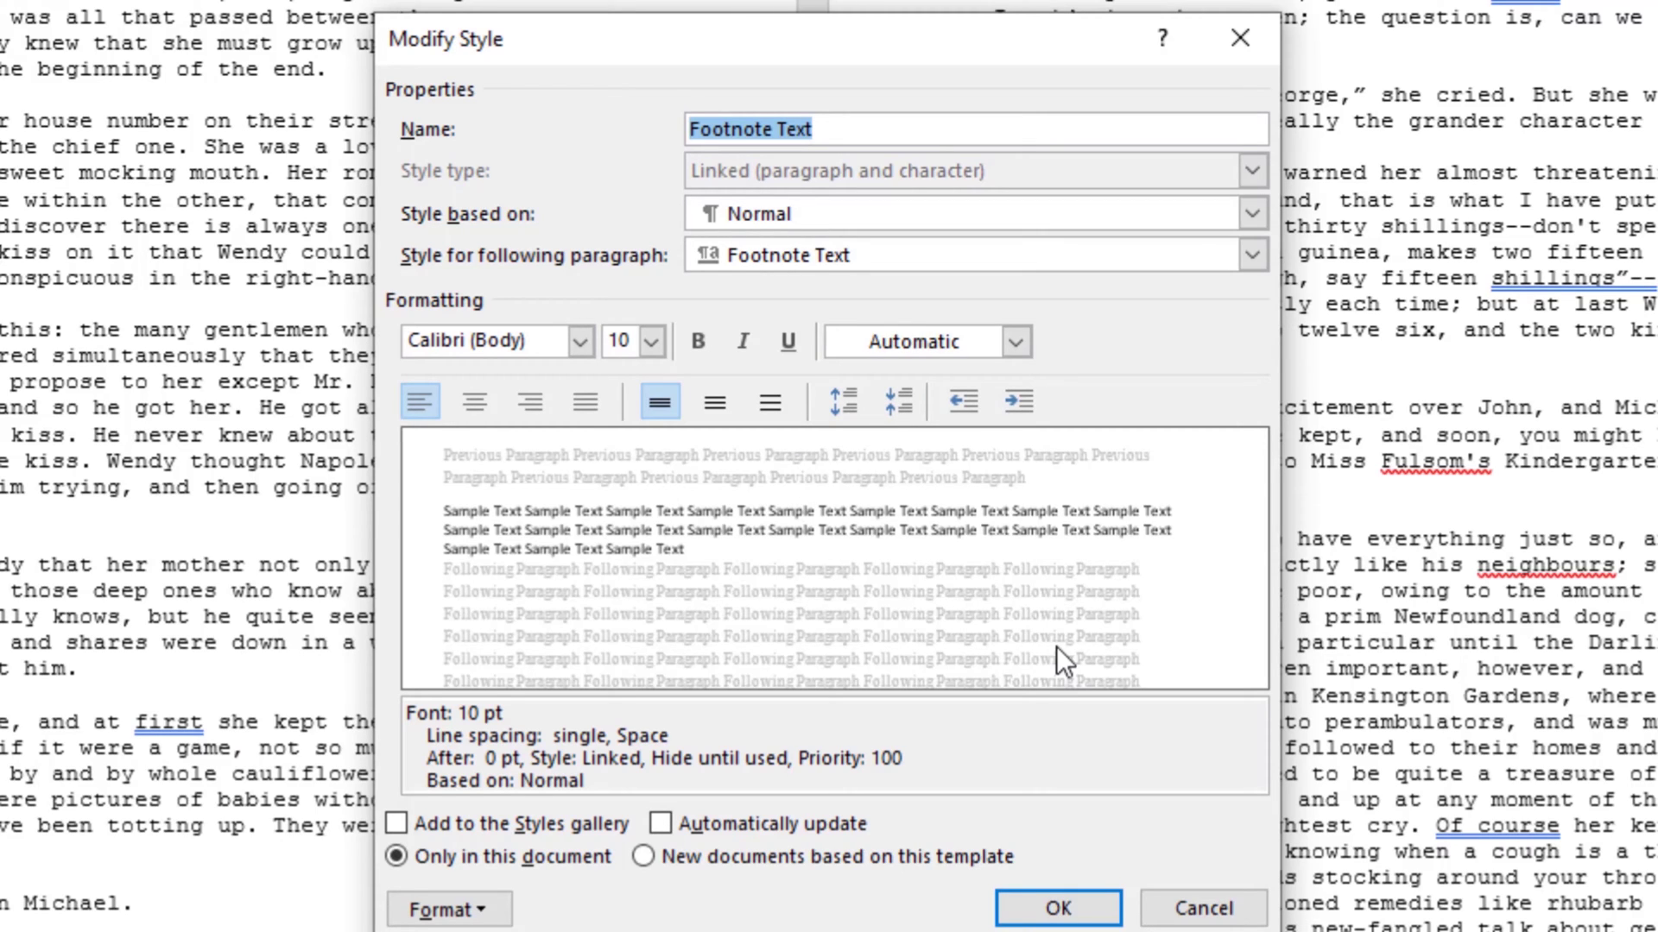
pyautogui.click(1202, 909)
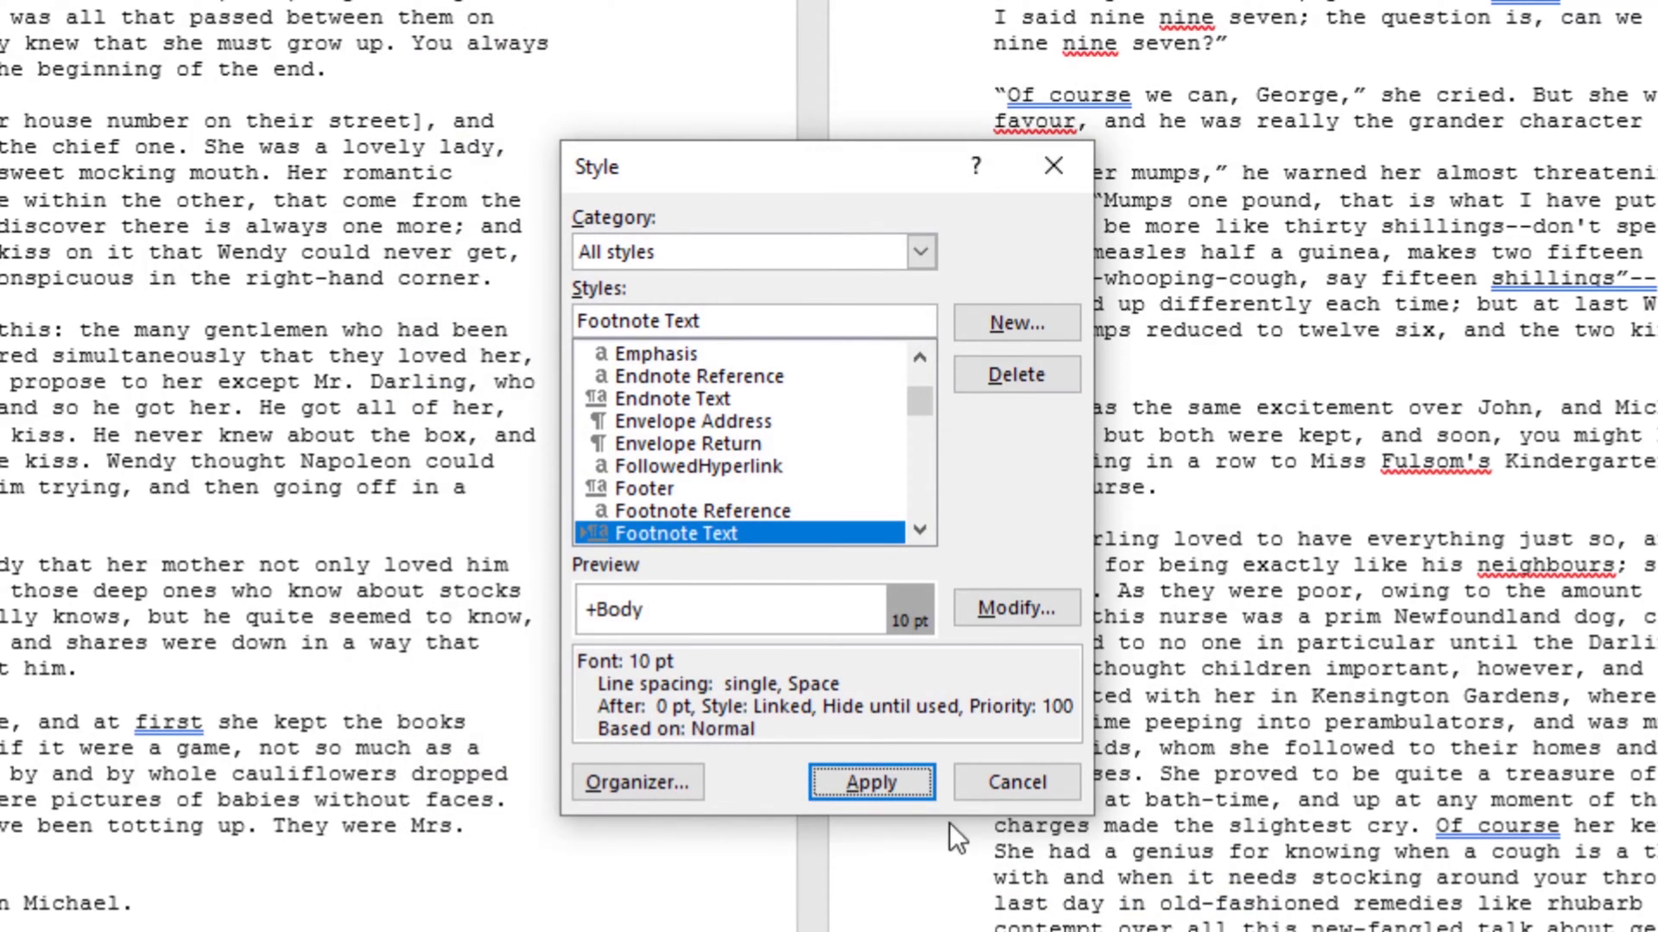
pyautogui.click(1010, 782)
# - Check the footnote's shortcut commands, and view the Footnote and Endnote settings without applying any change
pyautogui.rightClick(226, 848)
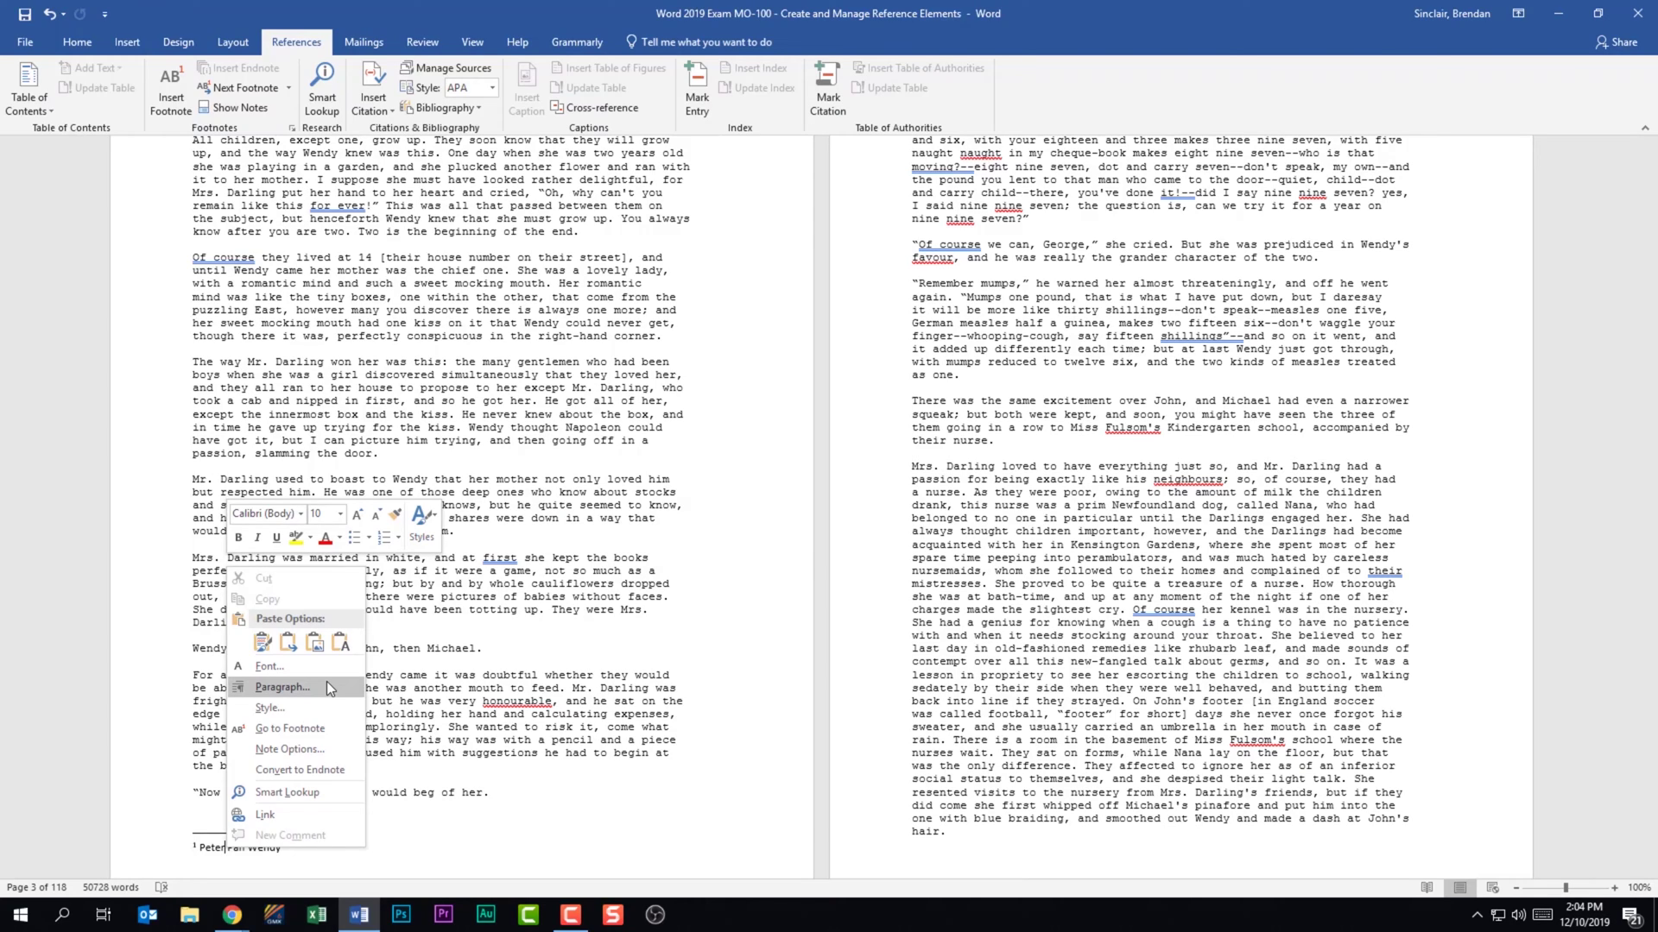
pyautogui.click(276, 131)
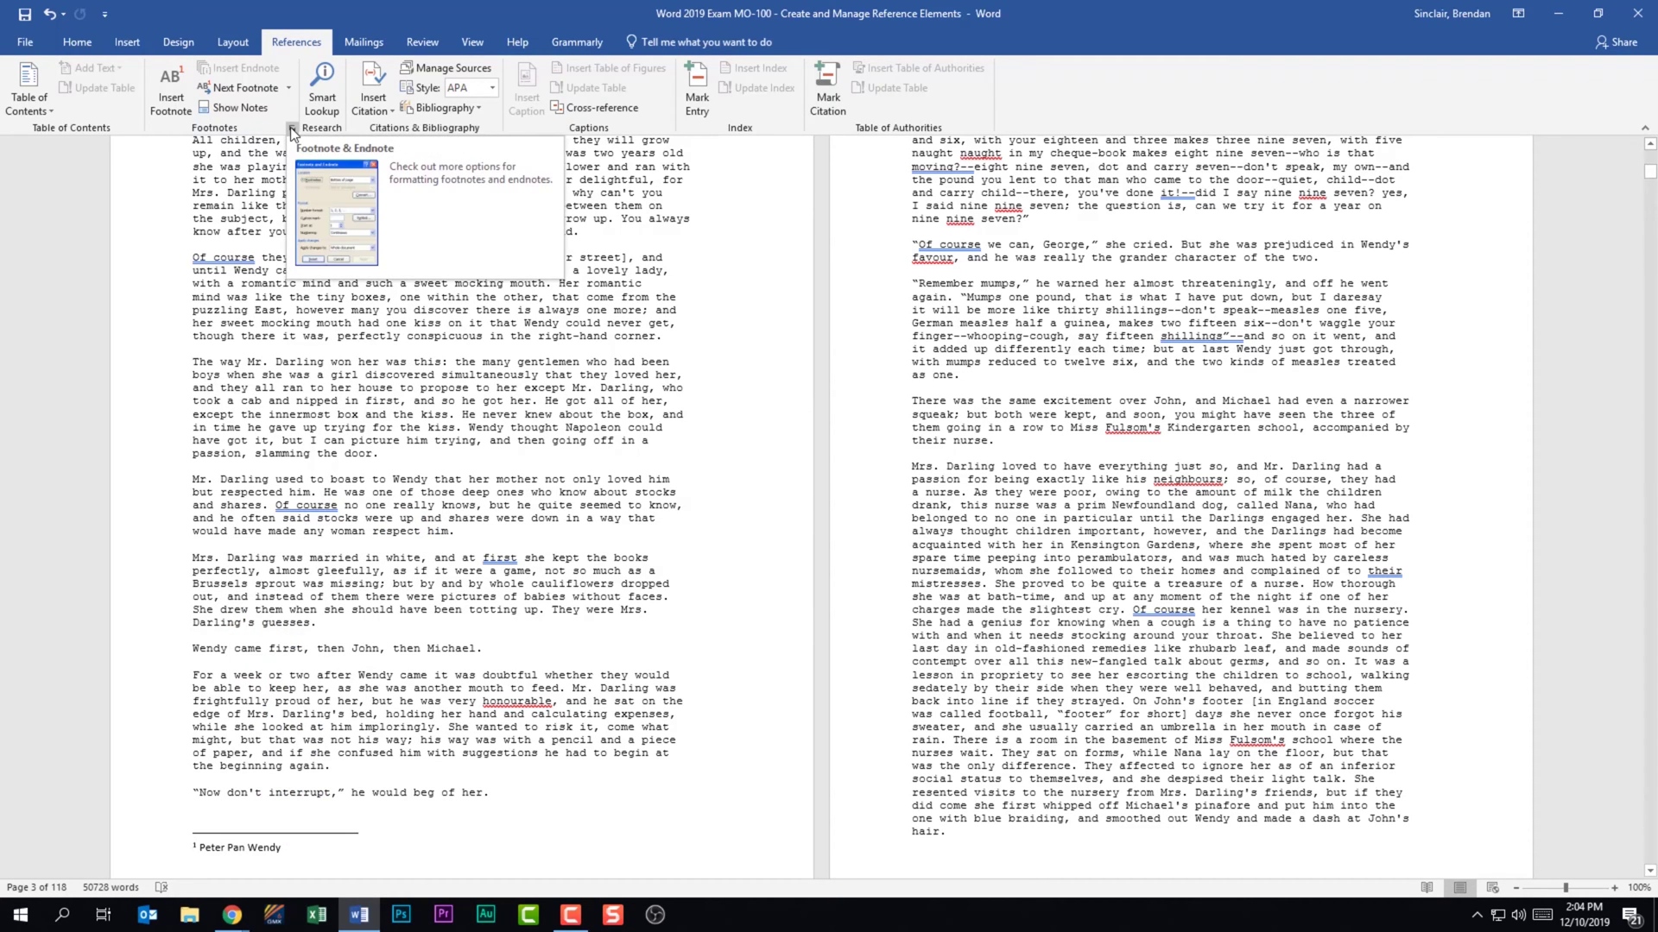
pyautogui.click(292, 132)
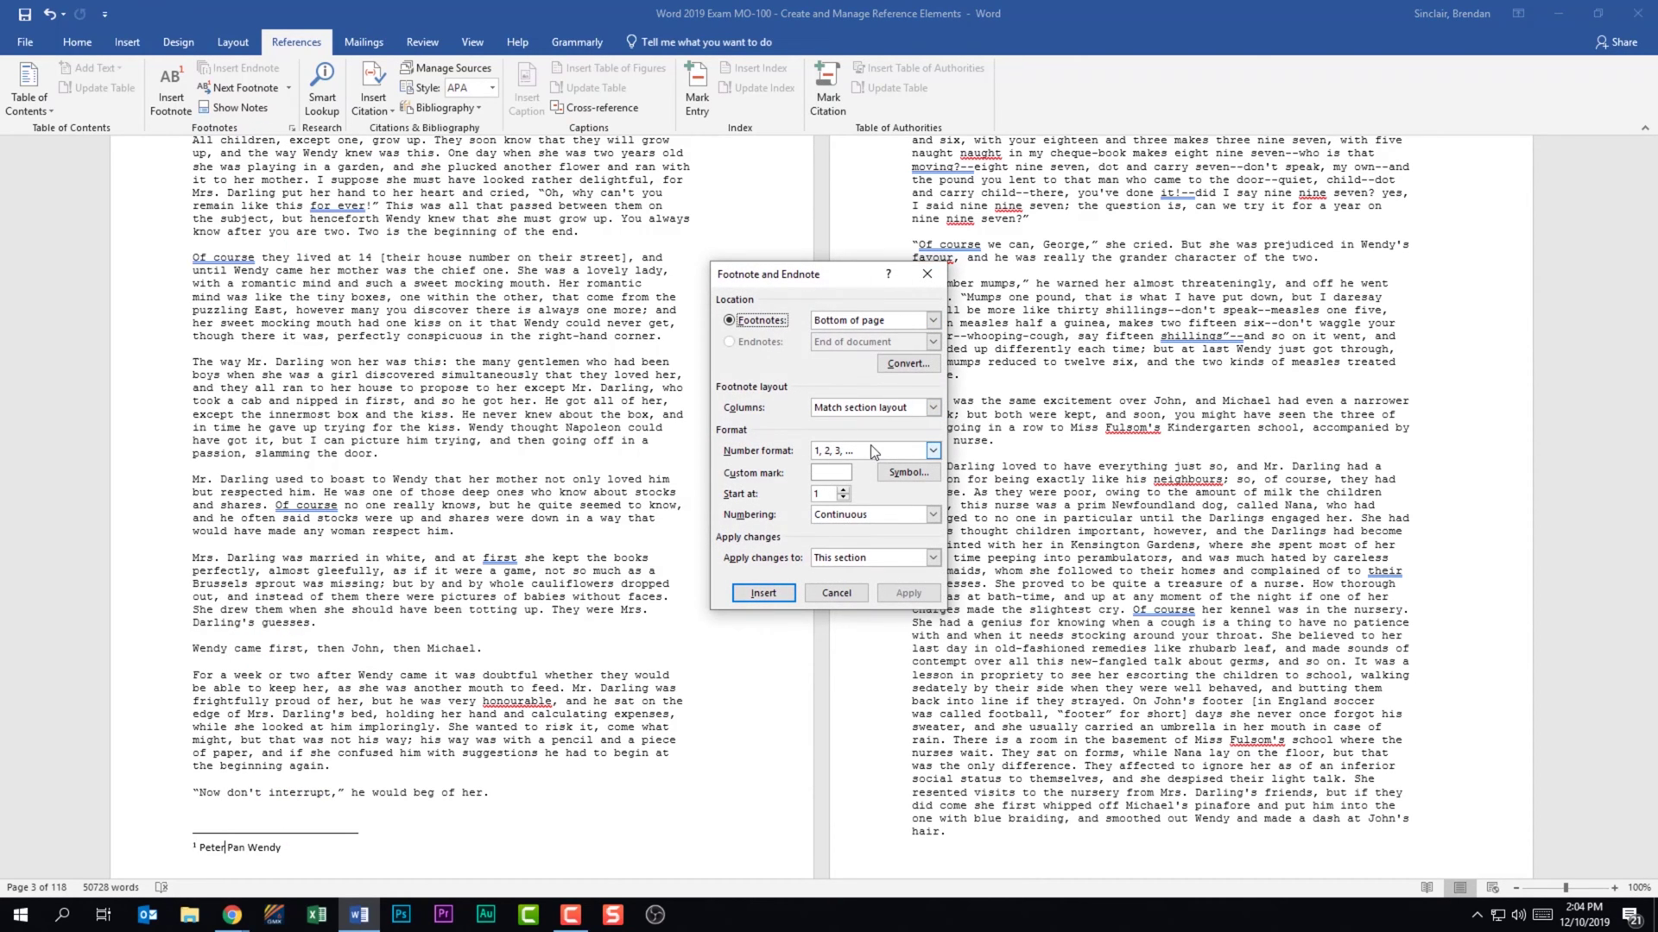
pyautogui.click(835, 593)
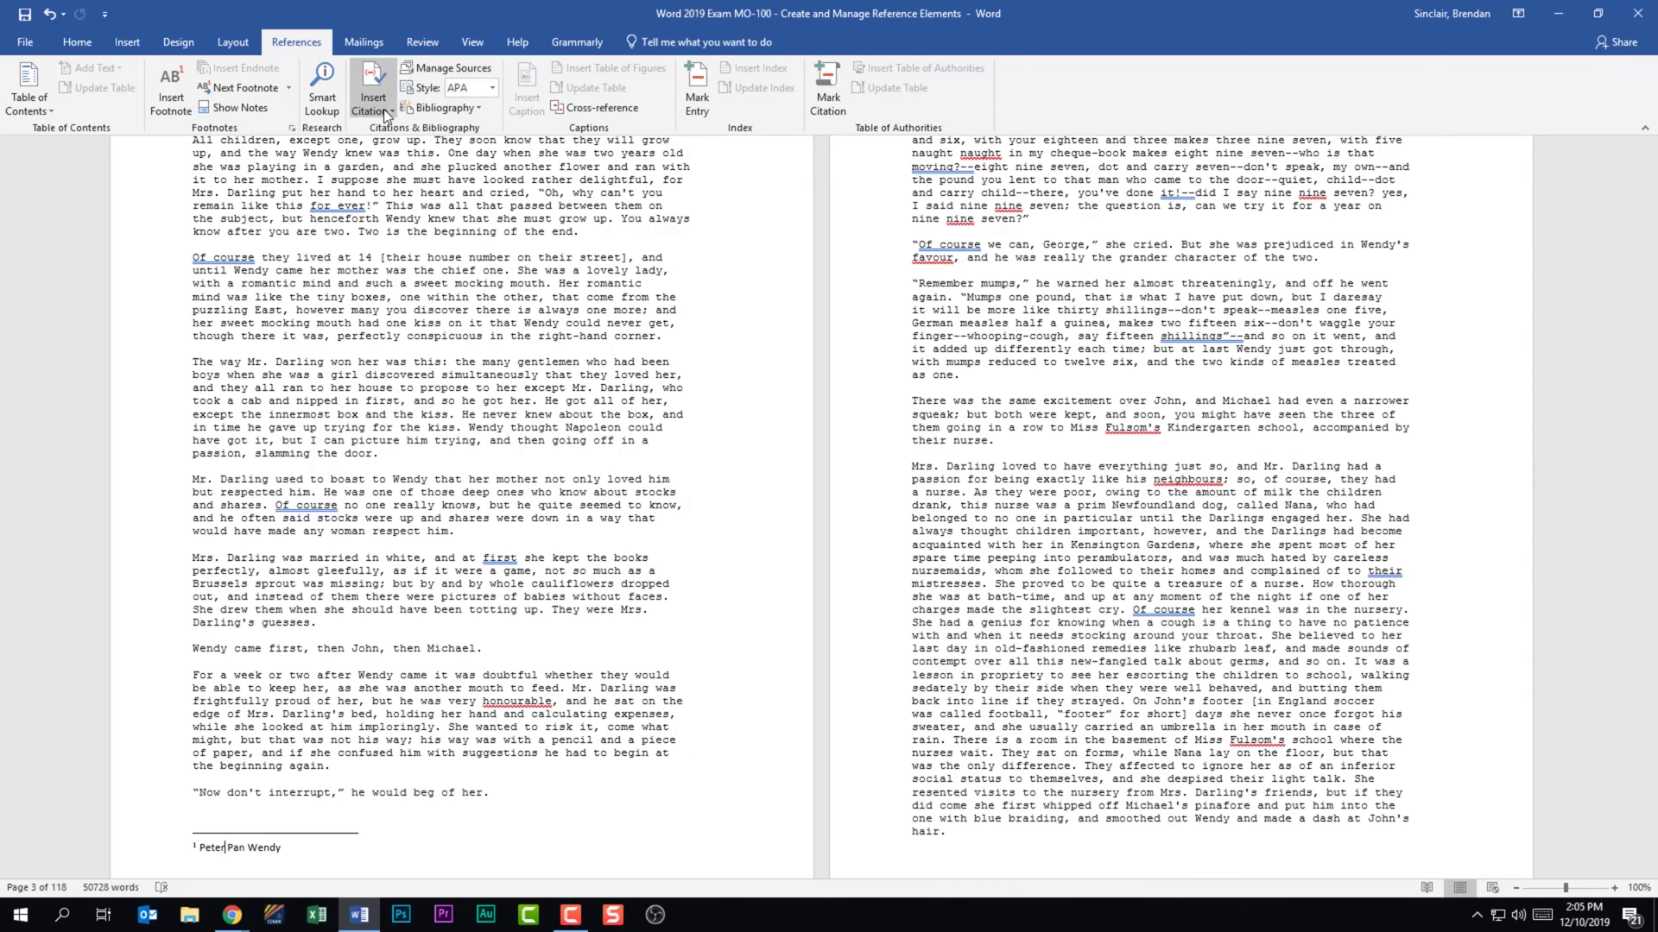
# - Start a new source for a citation, look over the available source types and keep Book
pyautogui.click(384, 114)
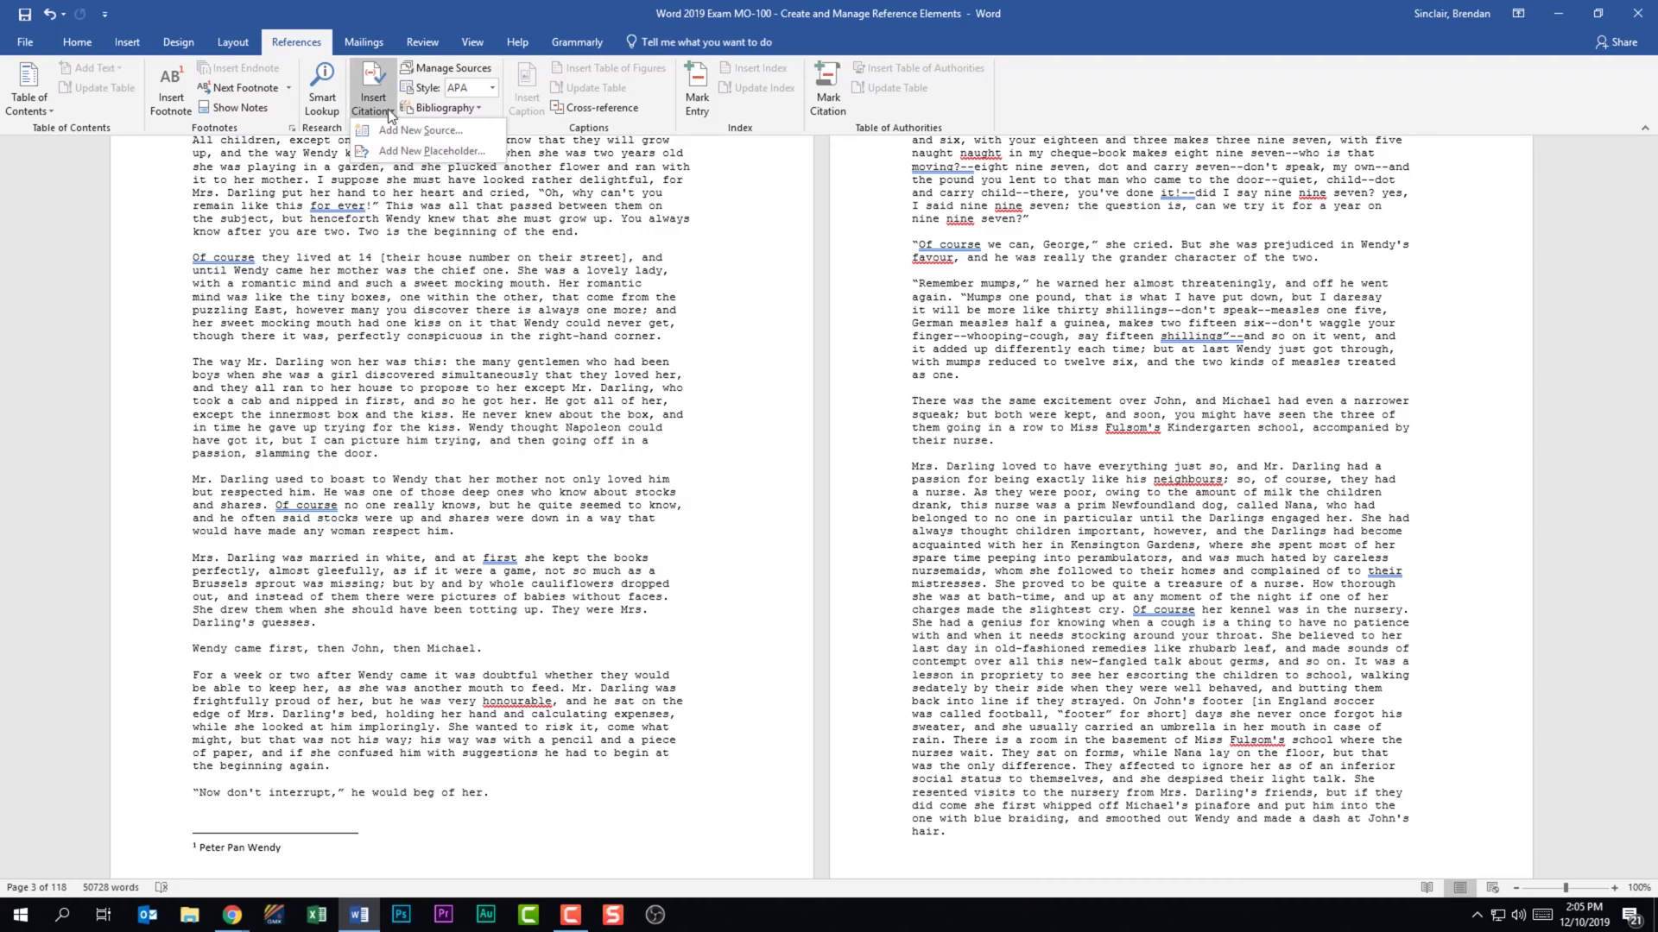
pyautogui.click(391, 114)
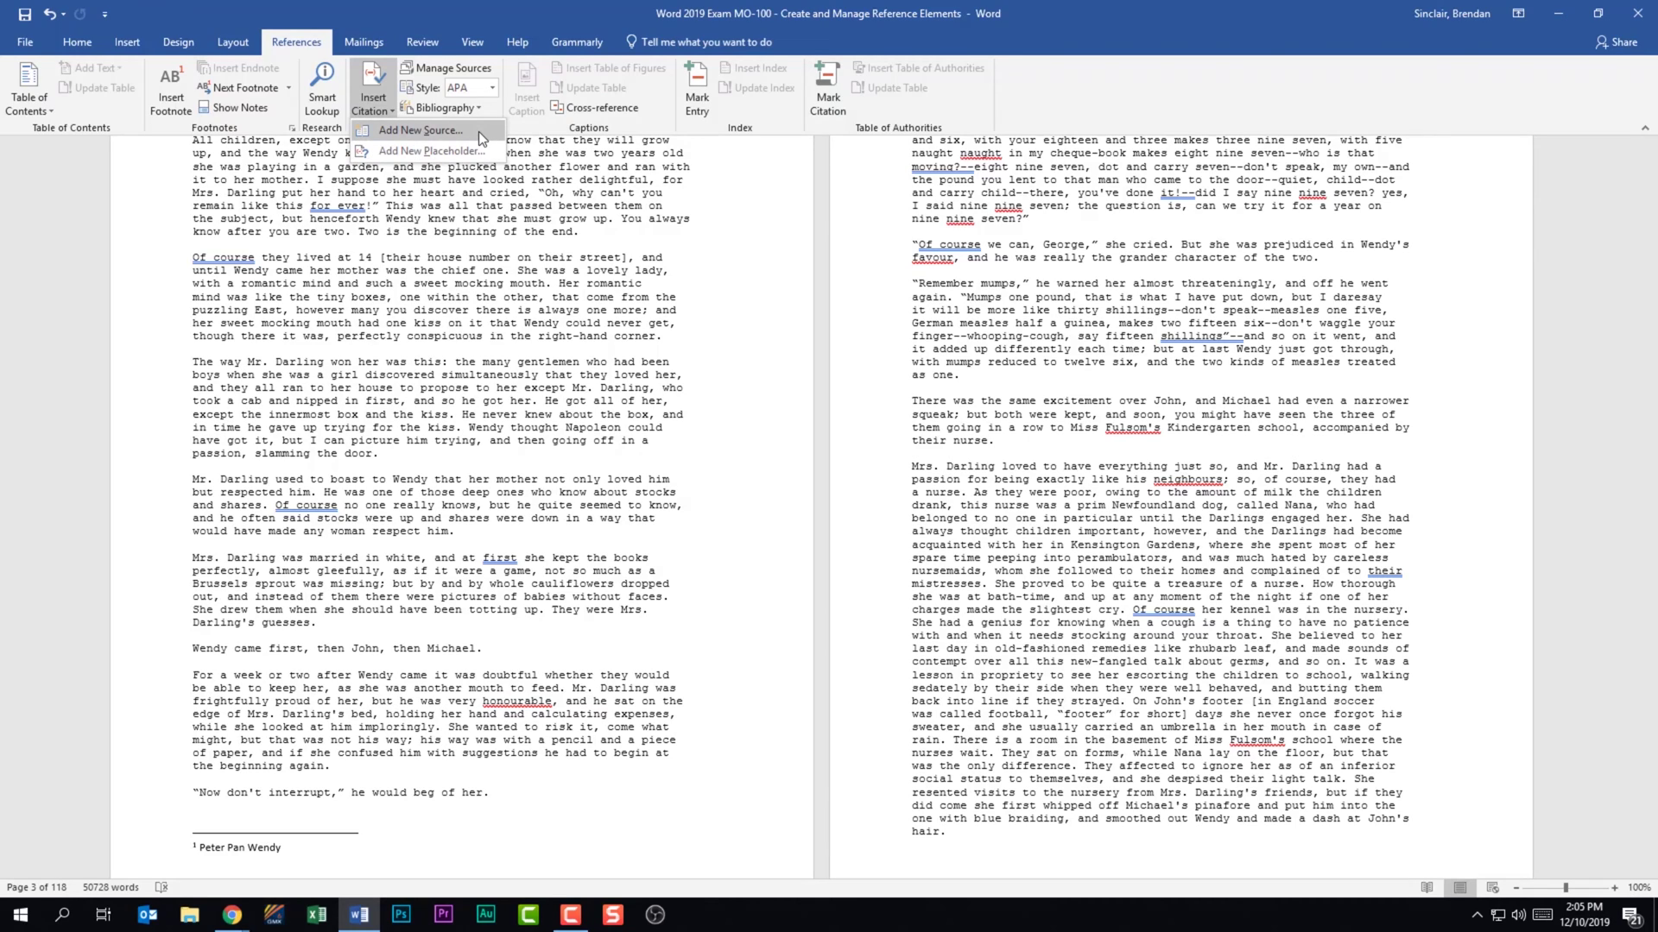
pyautogui.click(478, 131)
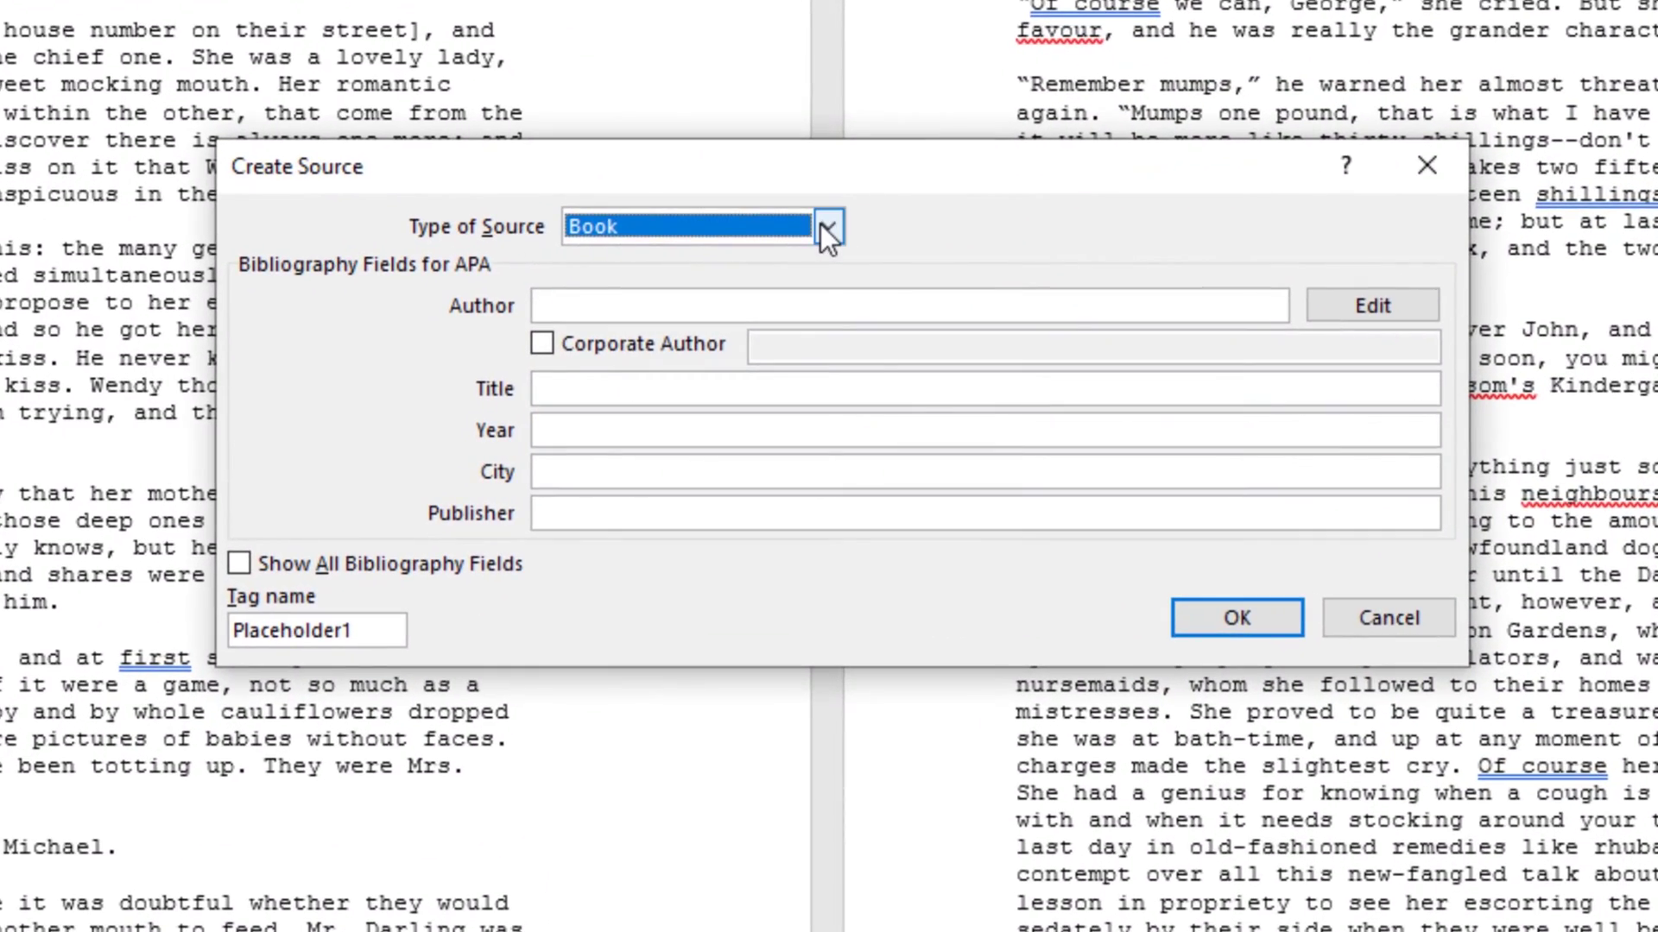
pyautogui.click(827, 245)
pyautogui.moveTo(823, 281)
pyautogui.mouseDown()
pyautogui.moveTo(827, 340)
pyautogui.moveTo(842, 276)
pyautogui.mouseUp()
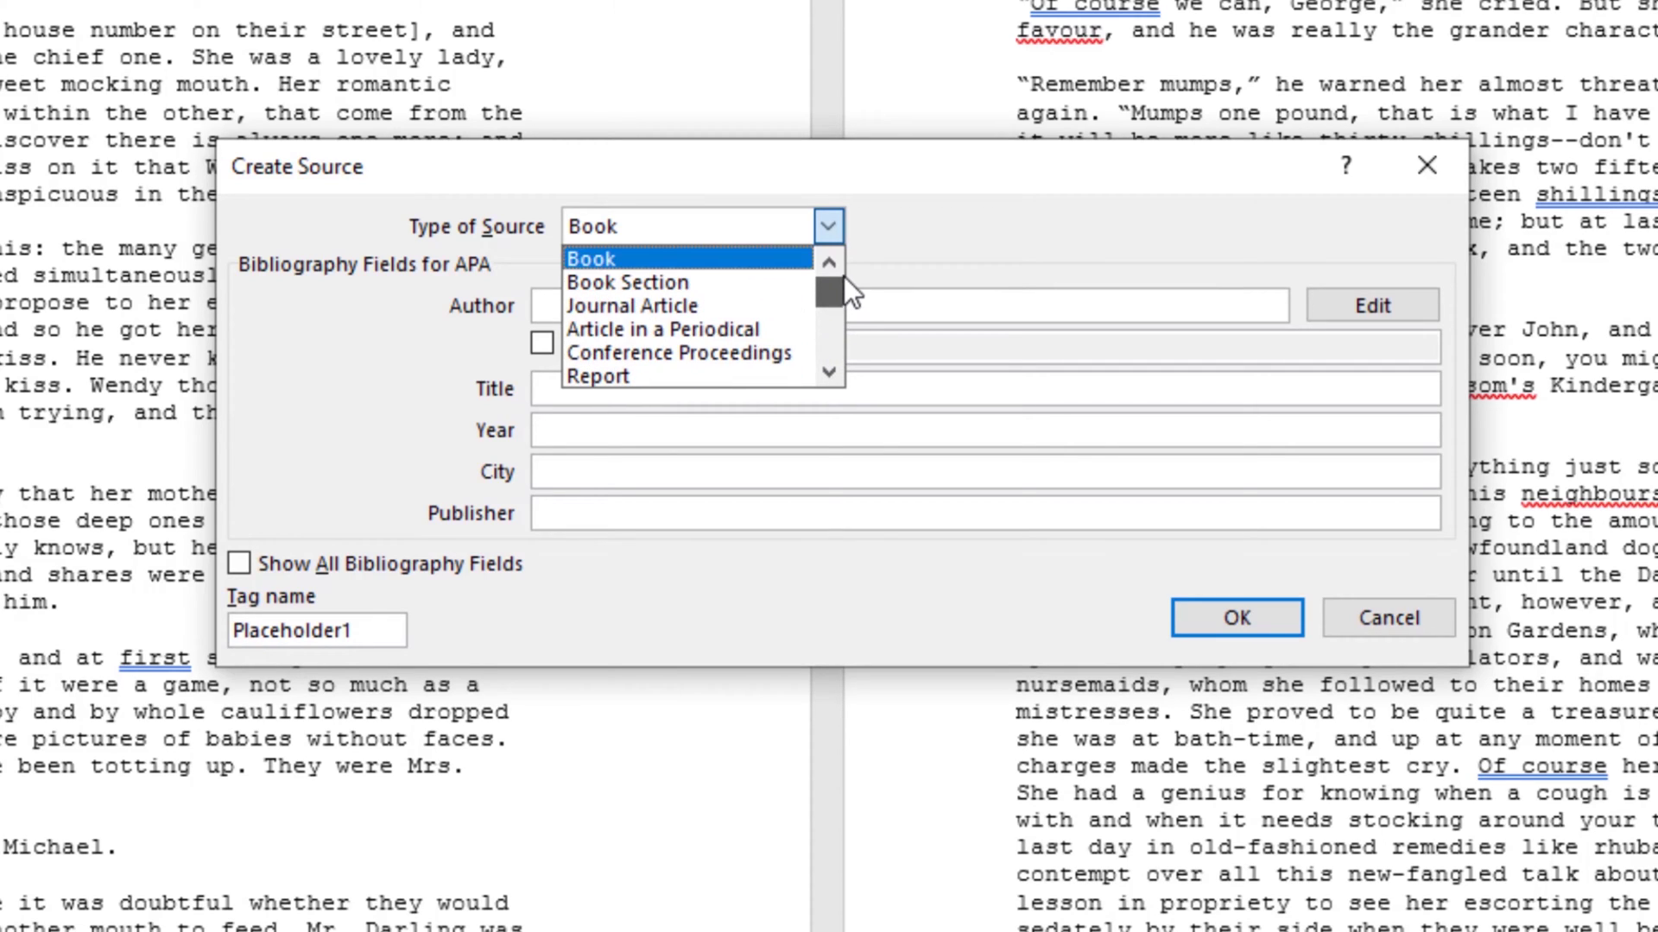
pyautogui.click(971, 240)
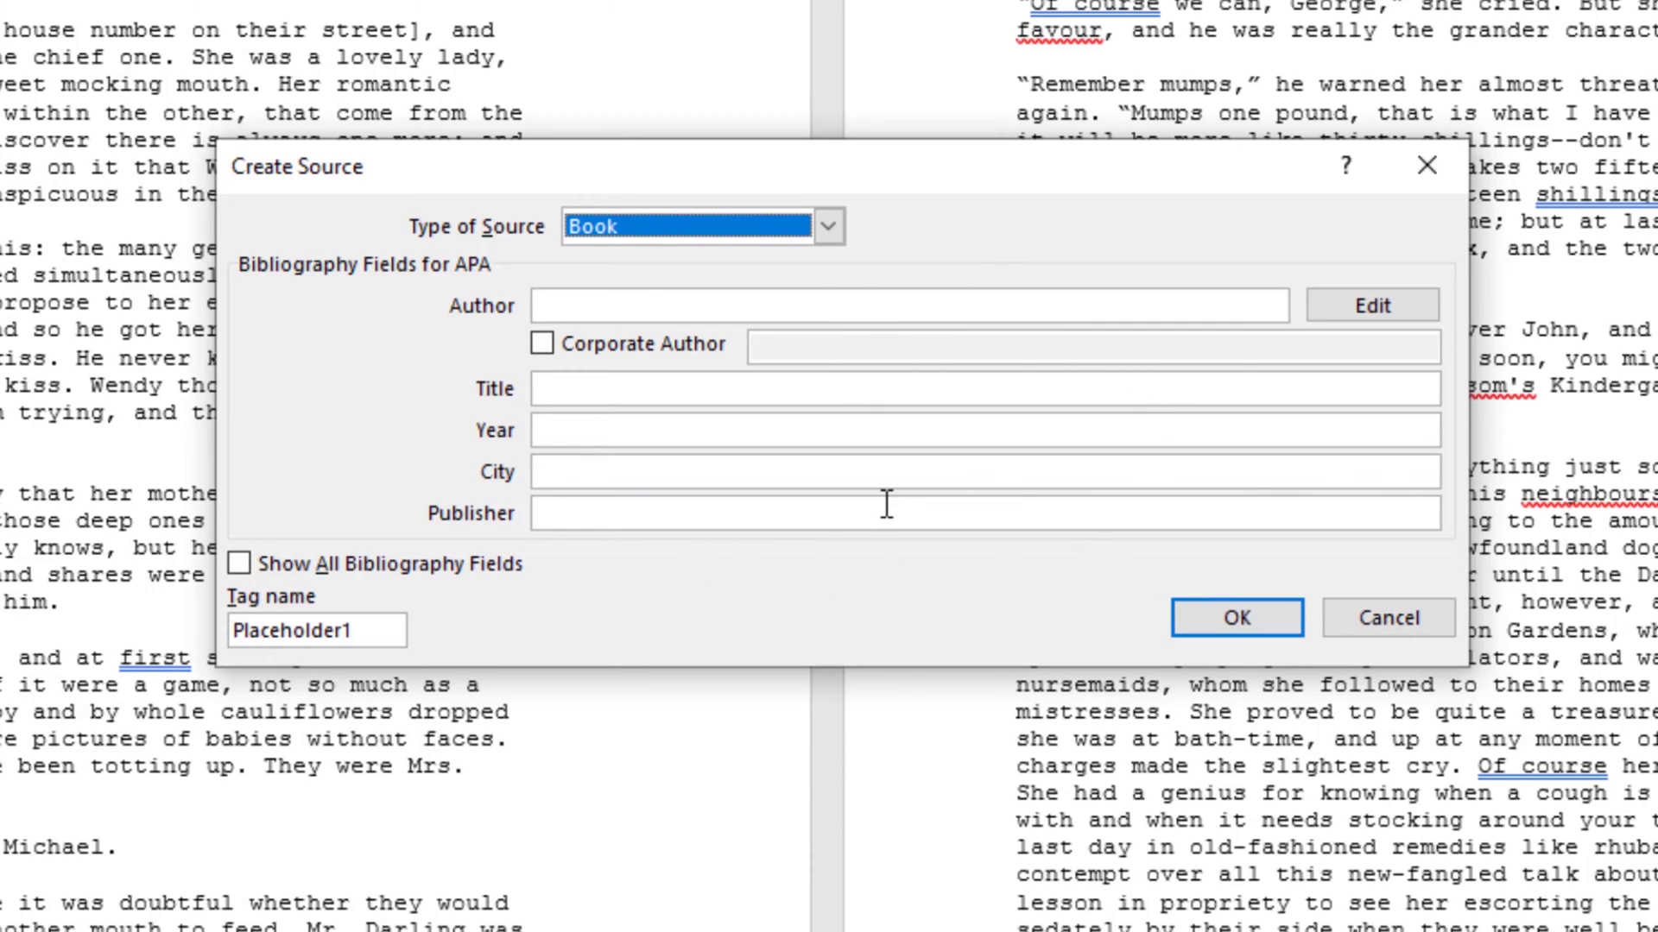
# - Show all bibliography fields for the book source to look them over, and return to the short field list
pyautogui.click(313, 561)
pyautogui.moveTo(1420, 380); pyautogui.dragTo(1435, 421)
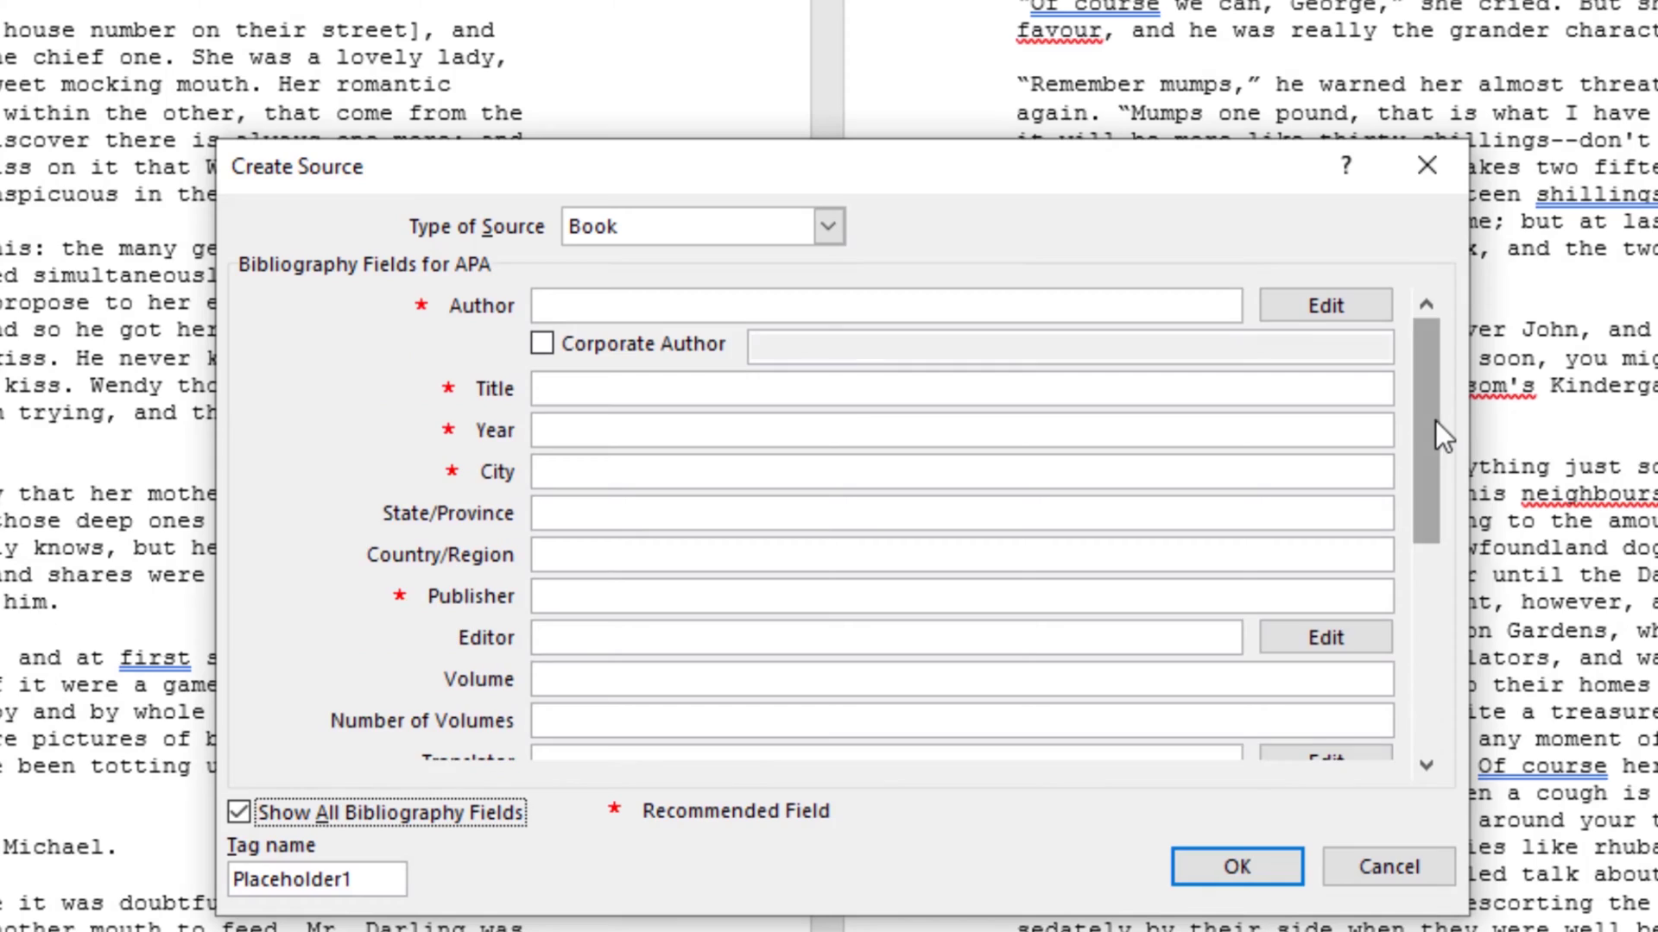
pyautogui.click(424, 822)
# - Enter J. M. Barrie as the author and Peter Pan as the title of the book source
pyautogui.click(828, 303)
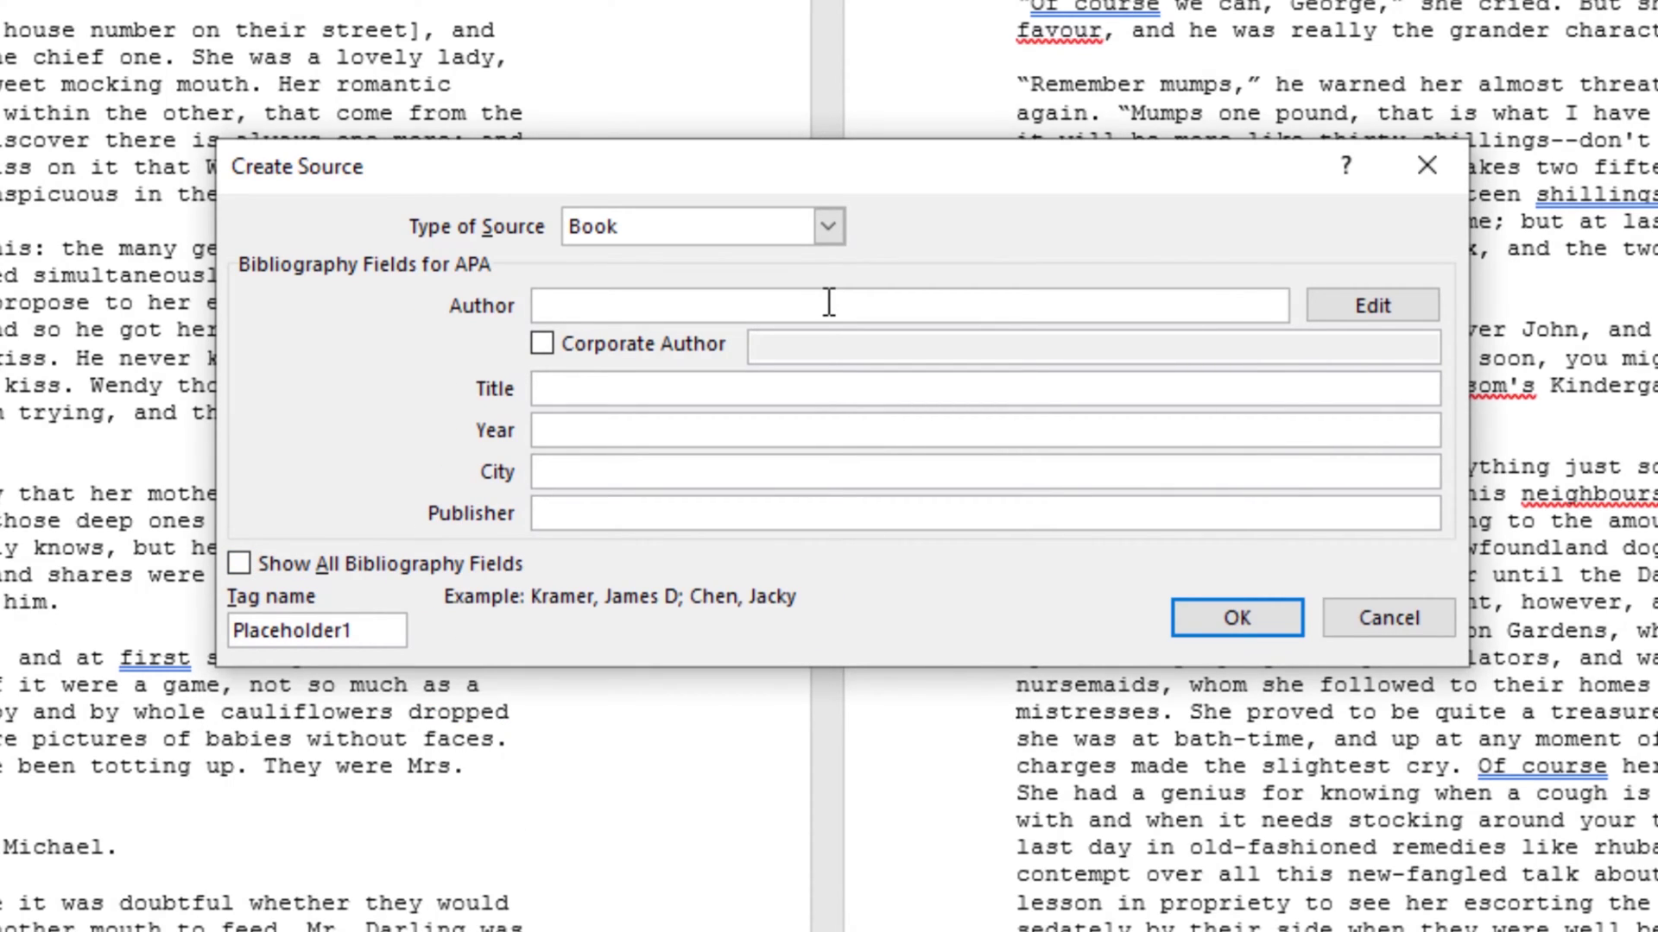
pyautogui.write('J. M. Barrie')
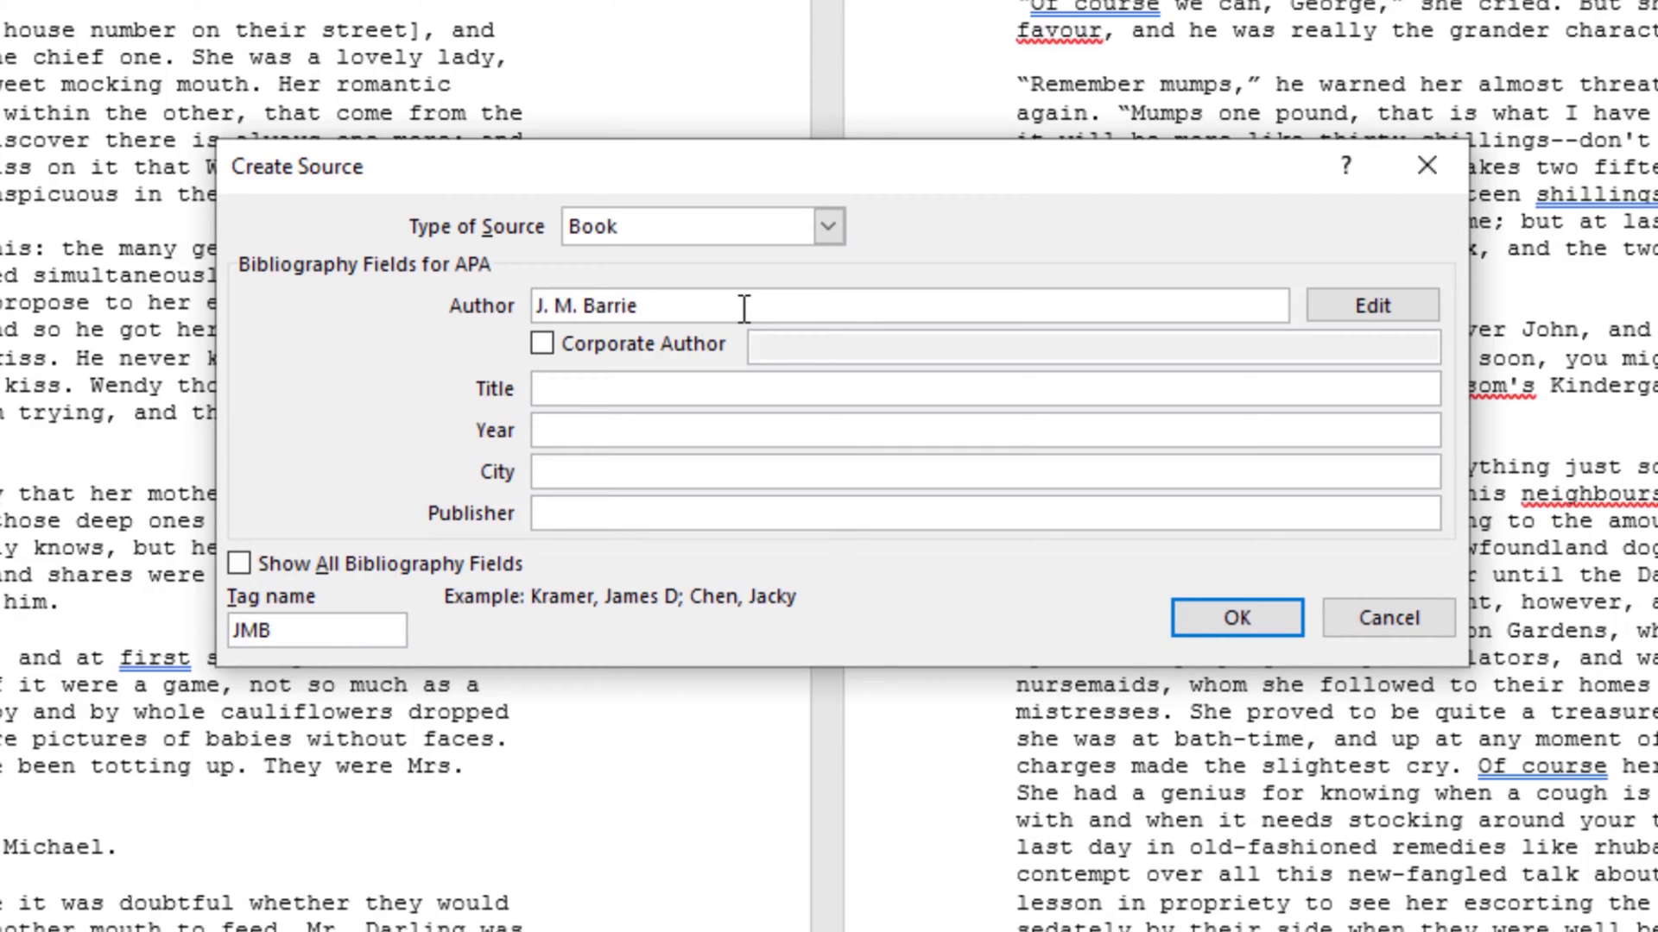
pyautogui.press('Tab')
pyautogui.write('Peter Pan')
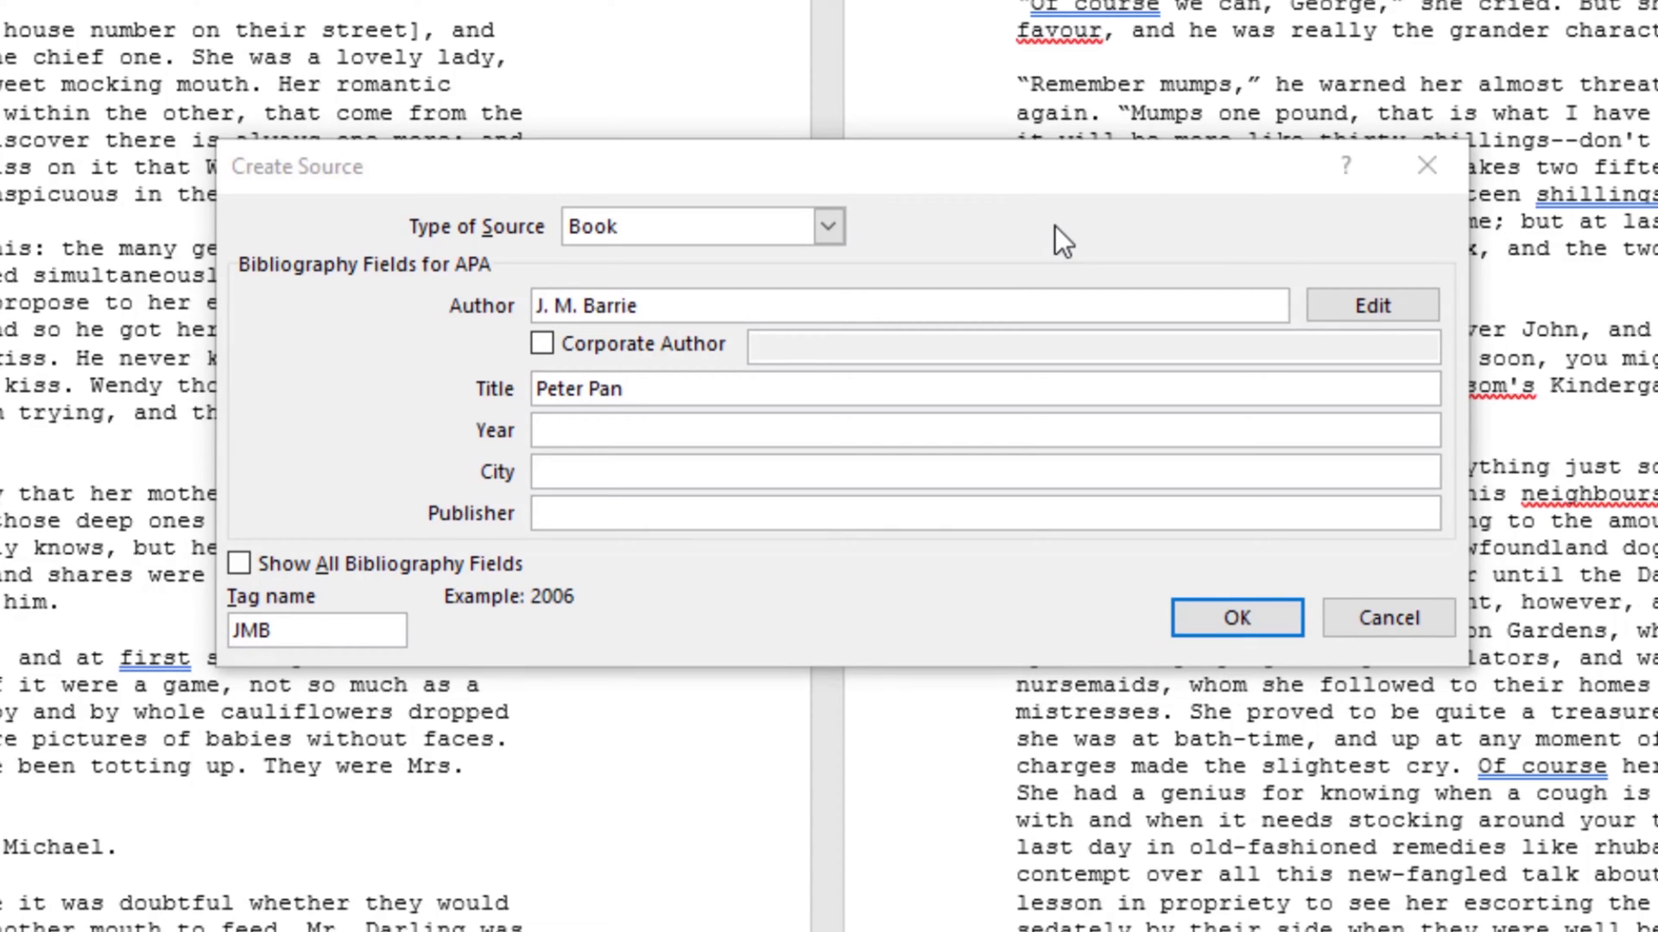
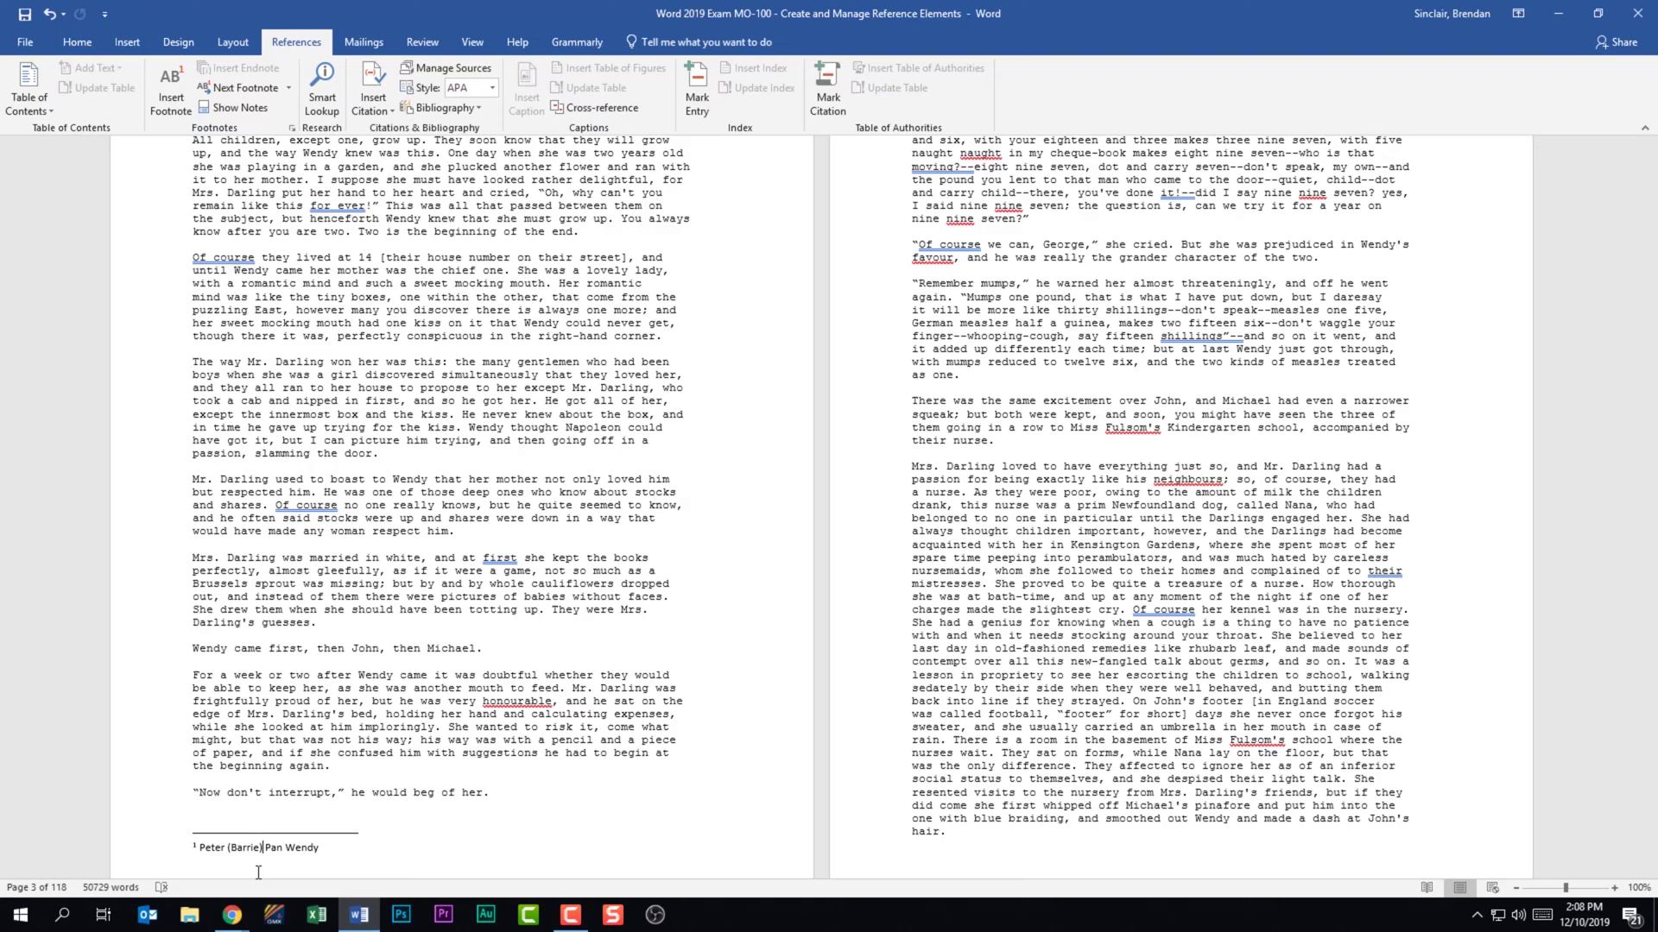
# - Move the (Barrie) citation from the footnote to the end of the chapter's first paragraph, after "the beginning of the end"
pyautogui.doubleClick(242, 850)
pyautogui.moveTo(243, 850); pyautogui.dragTo(604, 237)
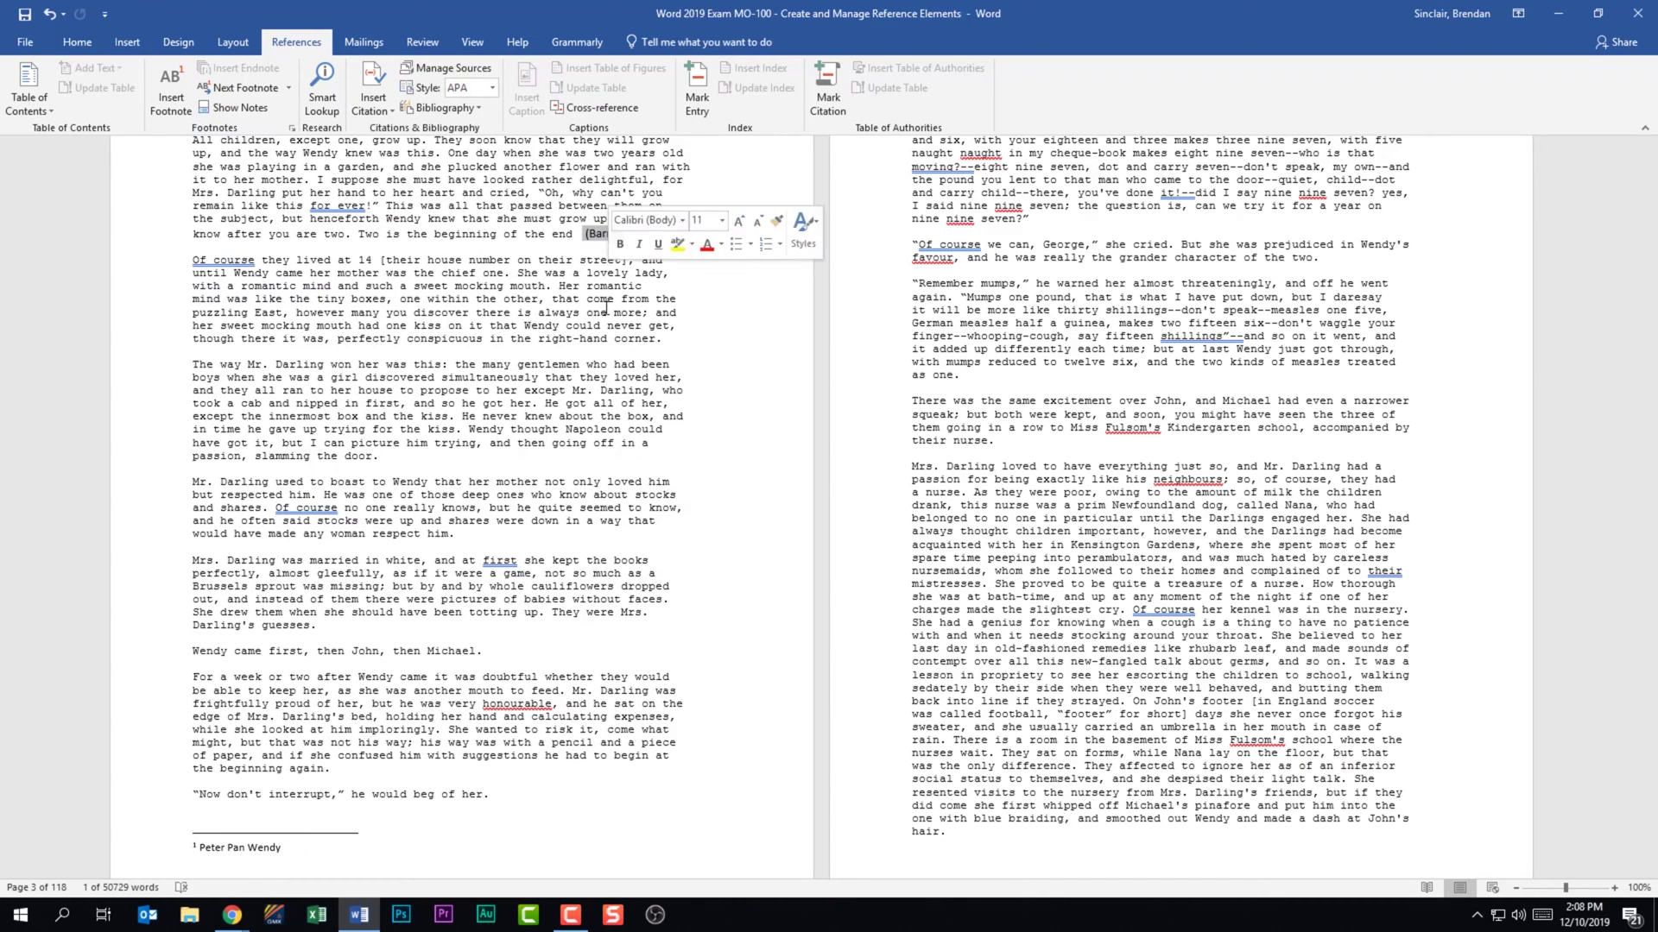
pyautogui.click(602, 272)
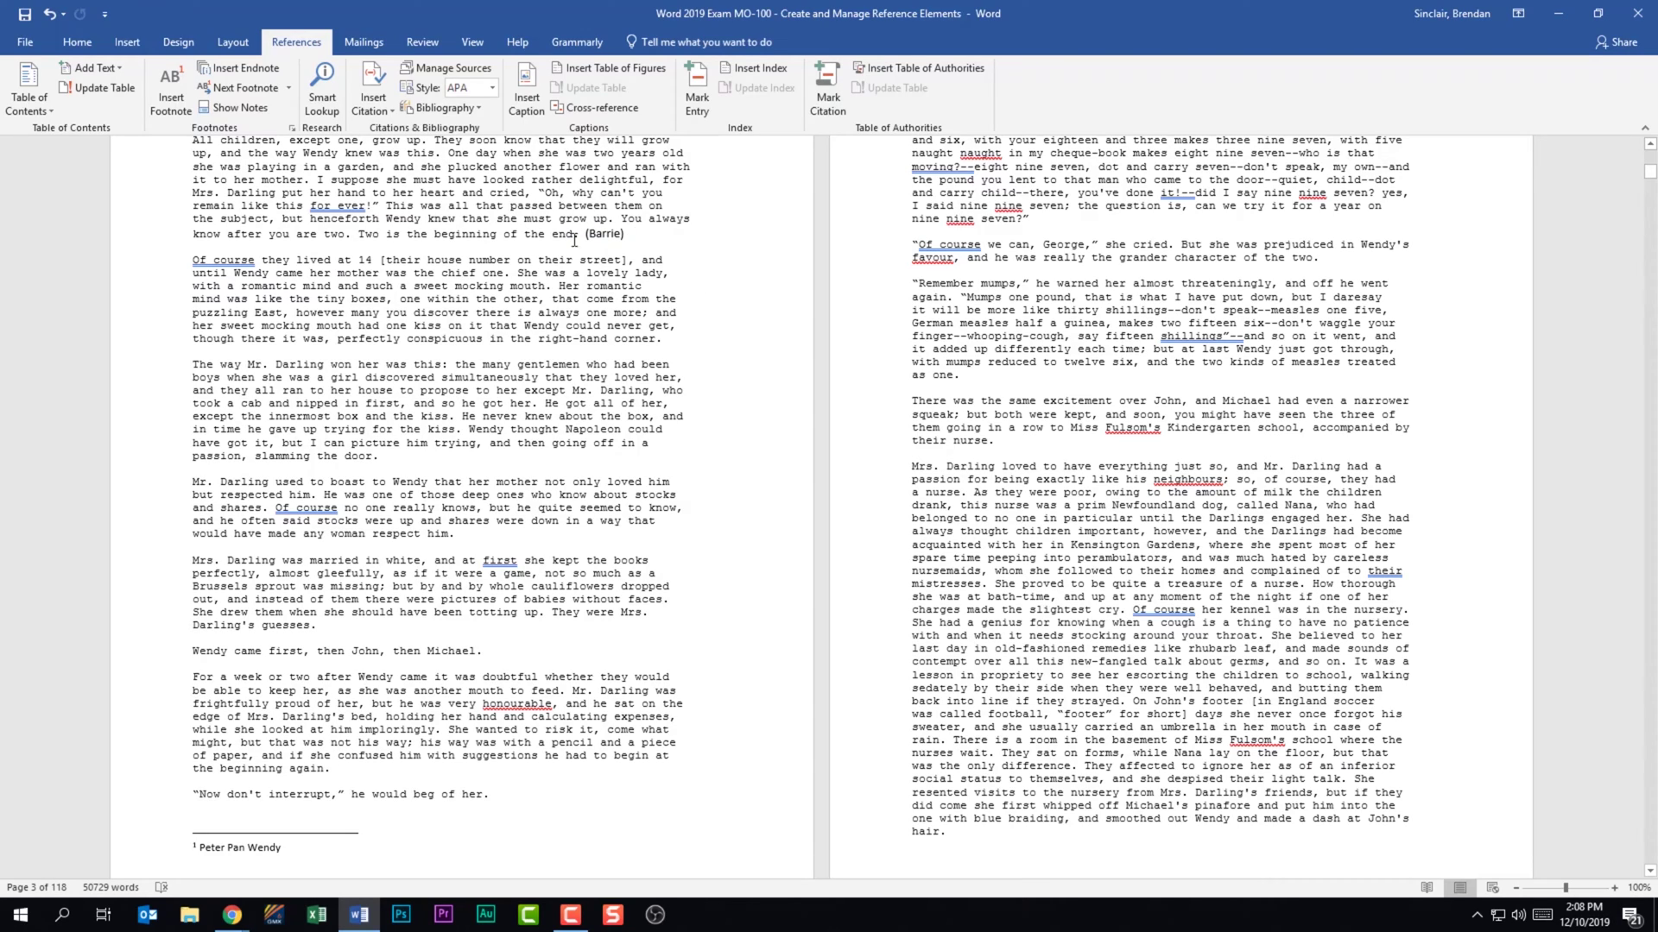
# - Look over the saved source available for citing and the options of the (Barrie) citation after "the beginning of the end"
pyautogui.click(373, 104)
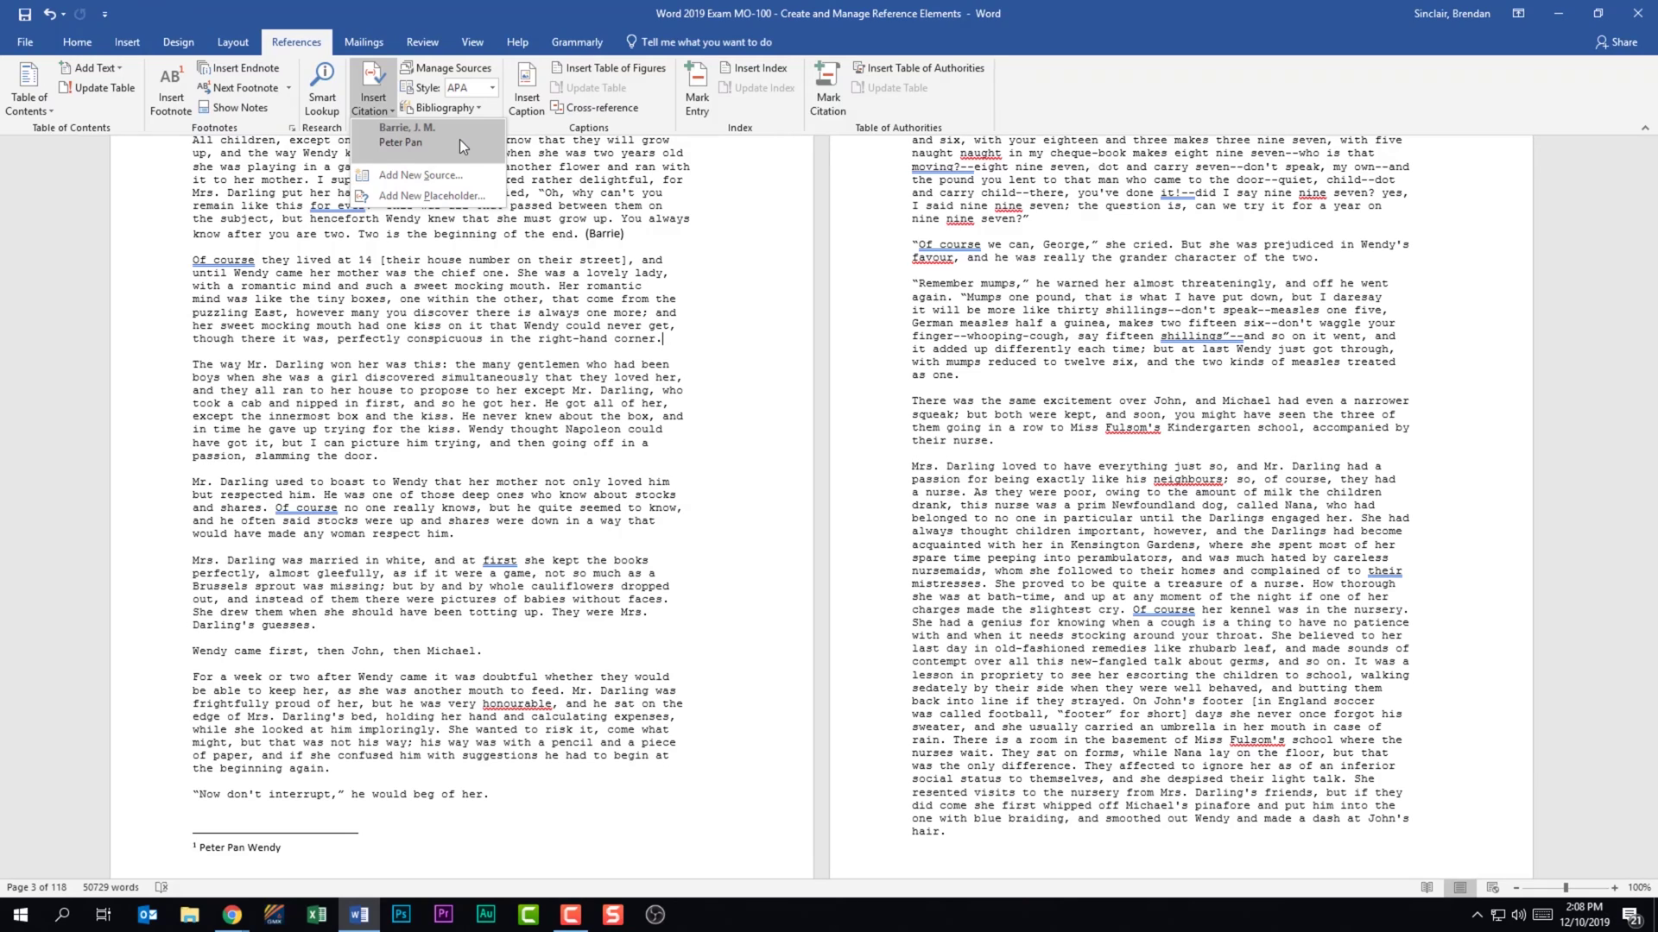
pyautogui.click(459, 139)
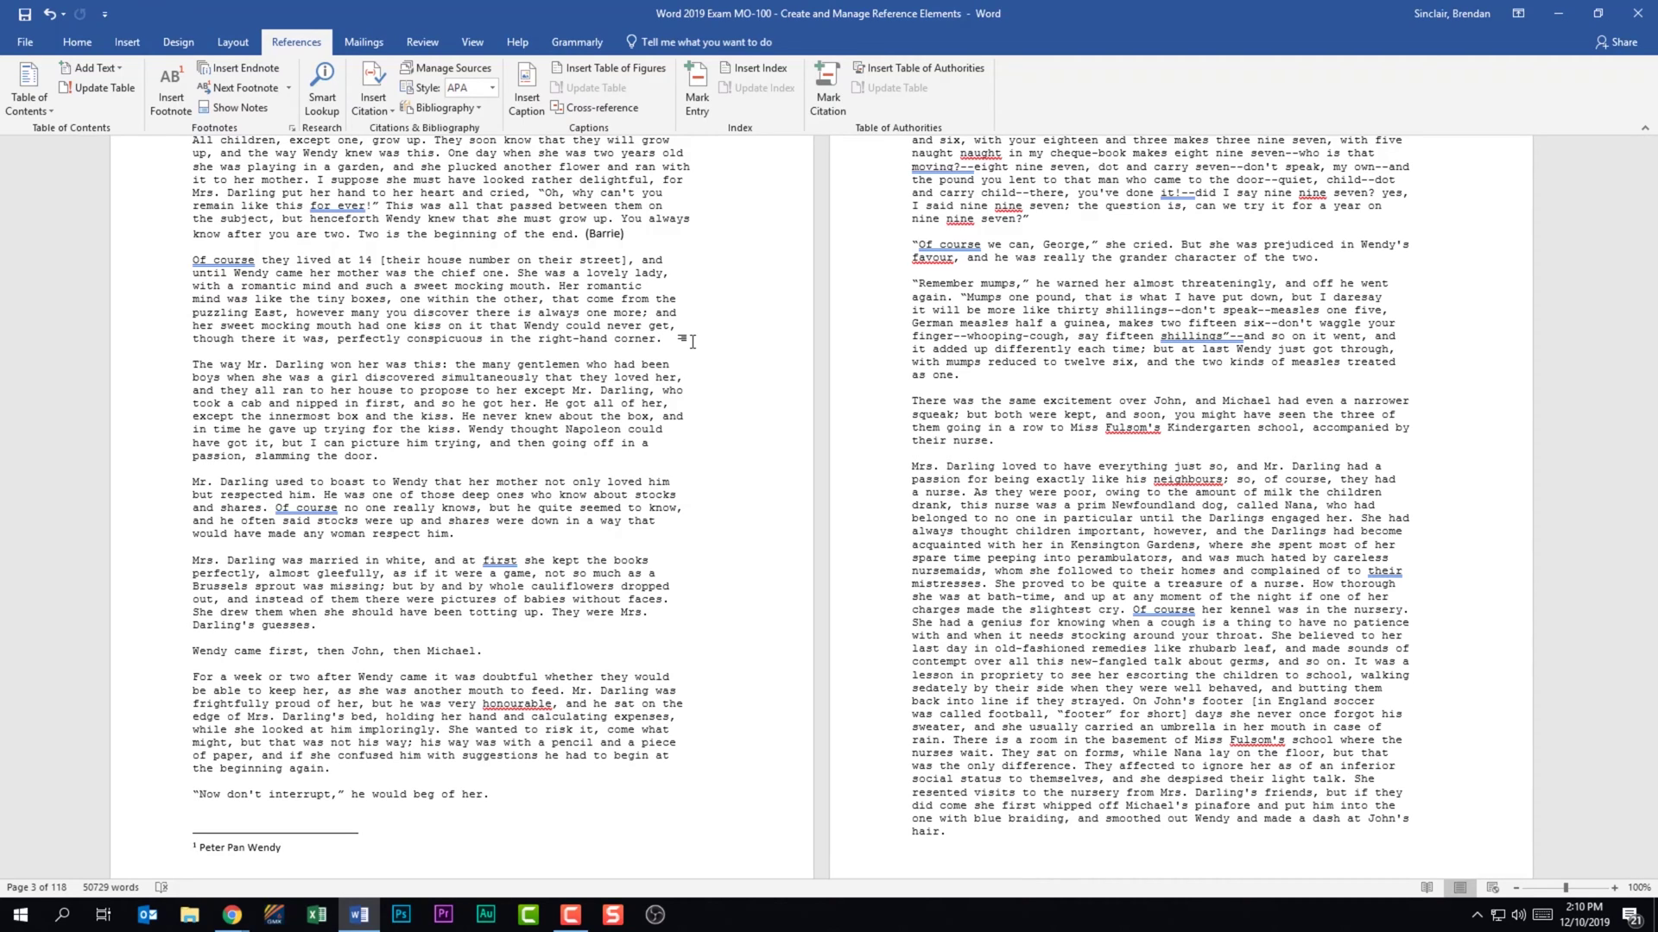
pyautogui.click(604, 234)
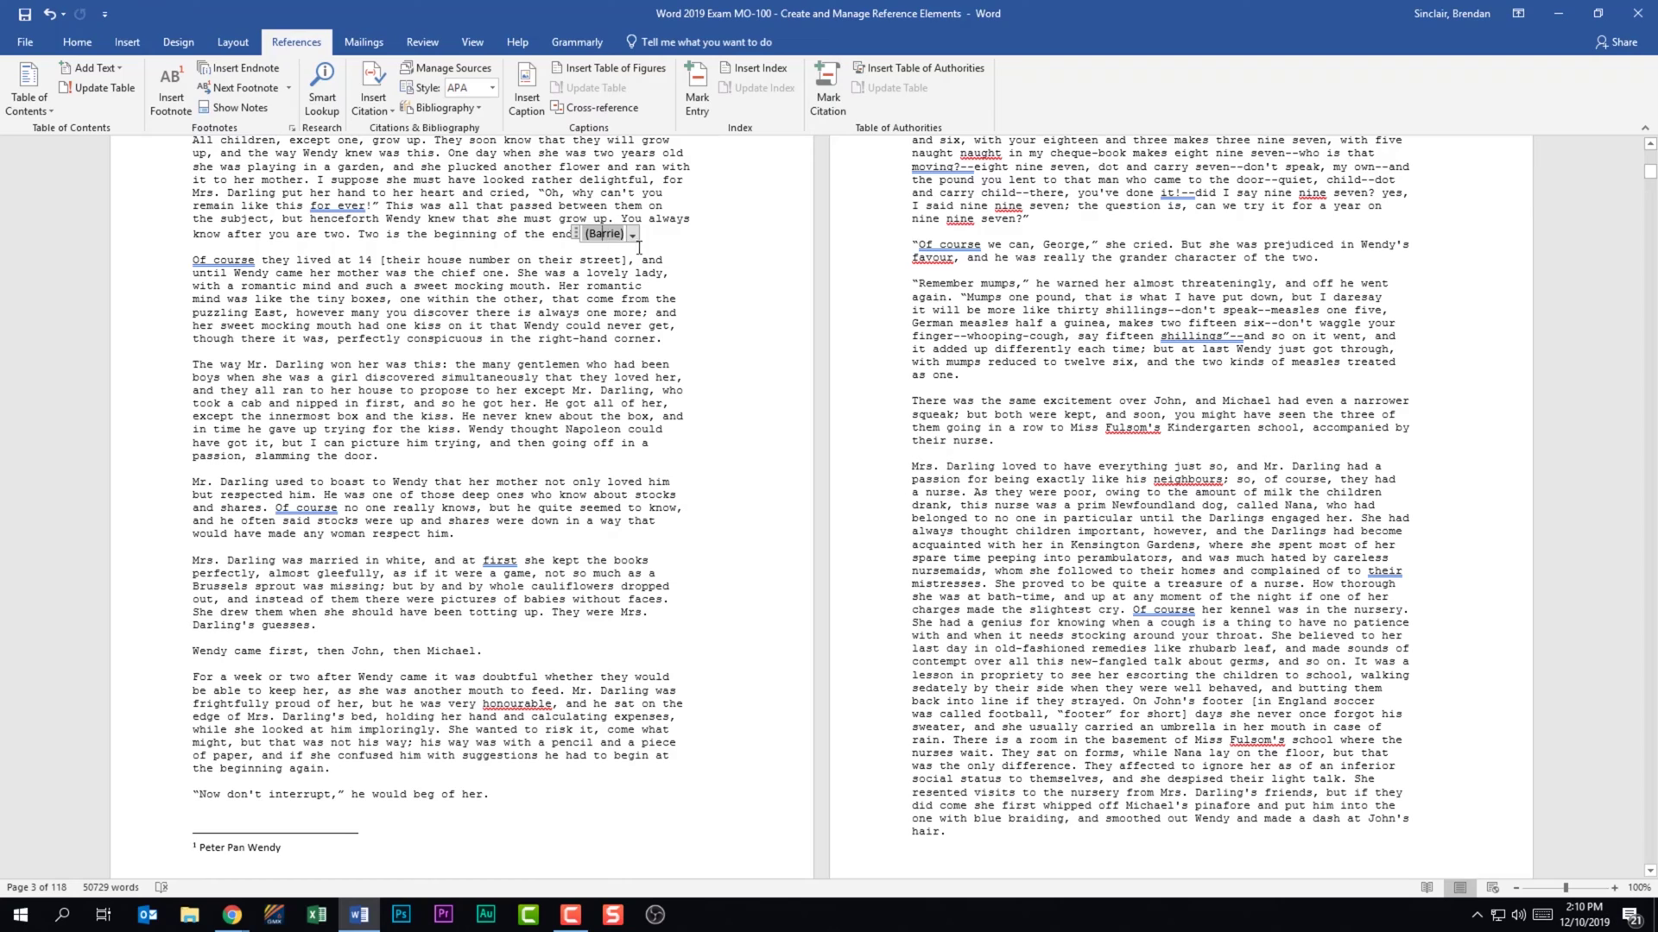
pyautogui.click(633, 235)
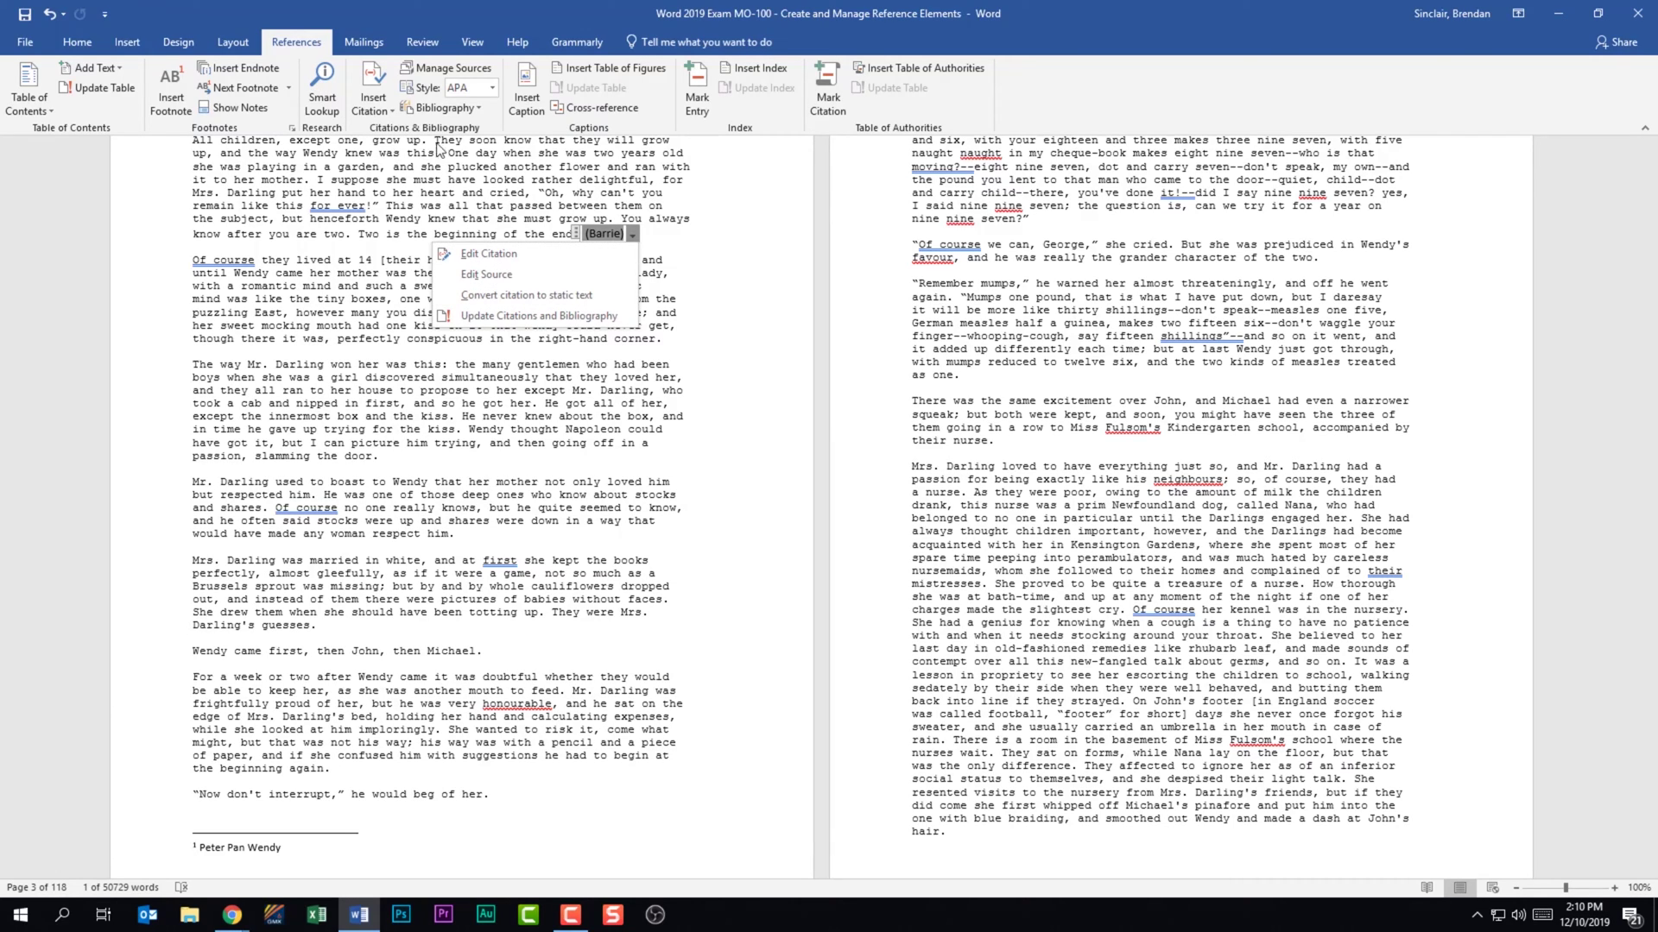
# - Add the year 1911 to the Peter Pan source and update both the master list and the current document
pyautogui.click(473, 76)
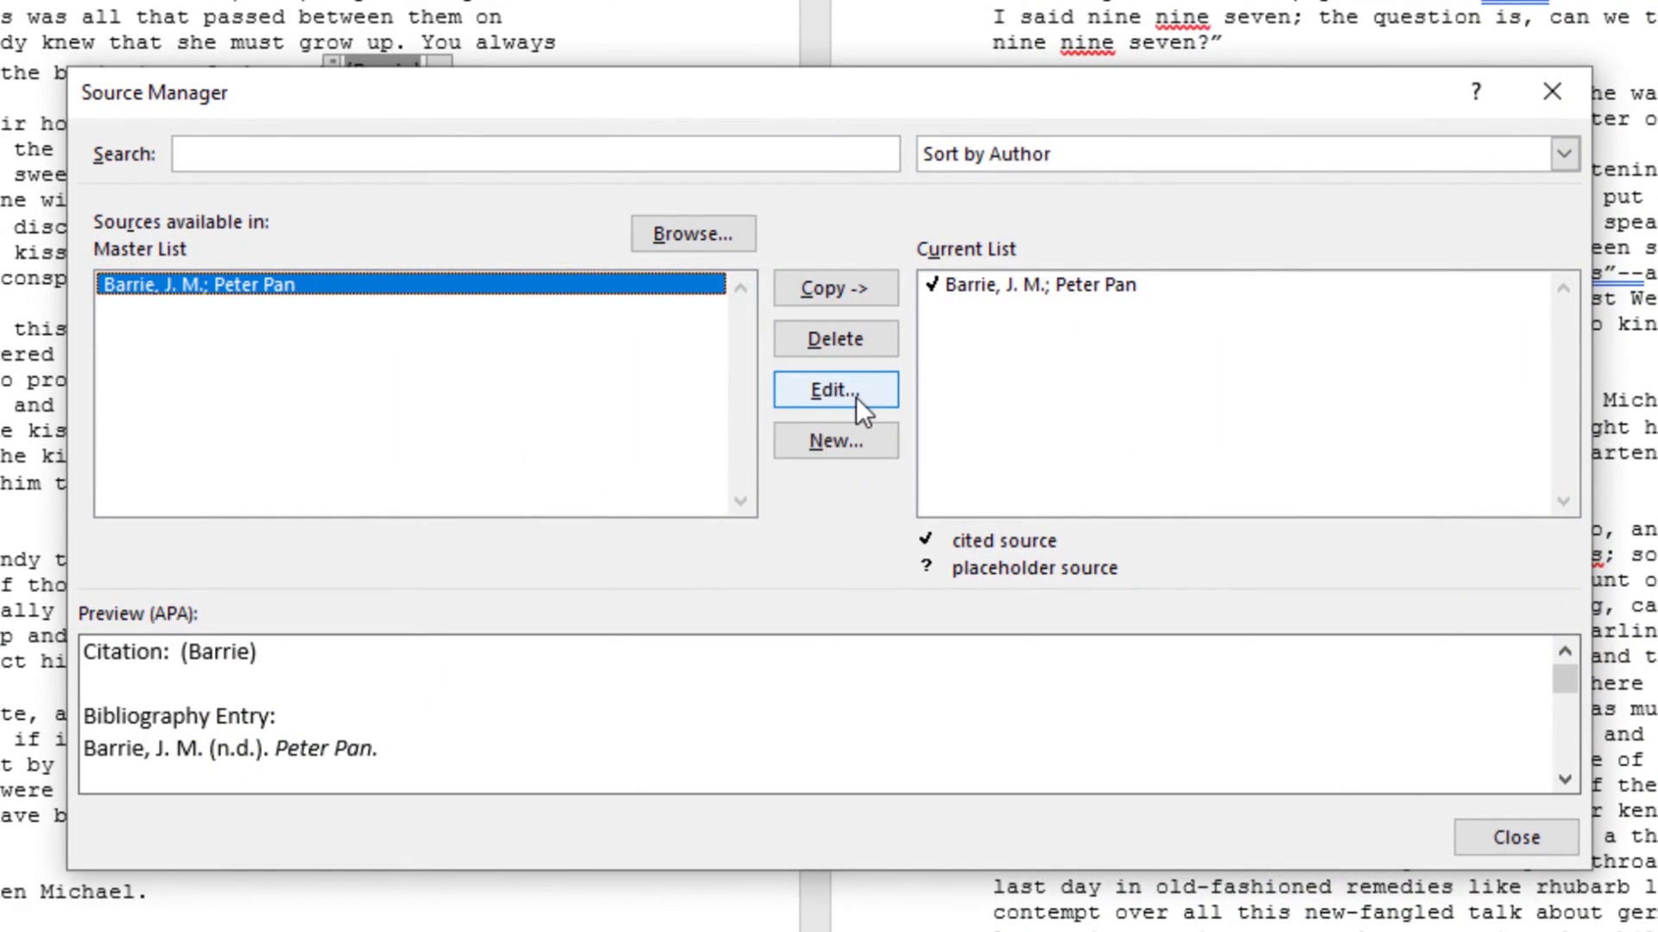
pyautogui.click(857, 393)
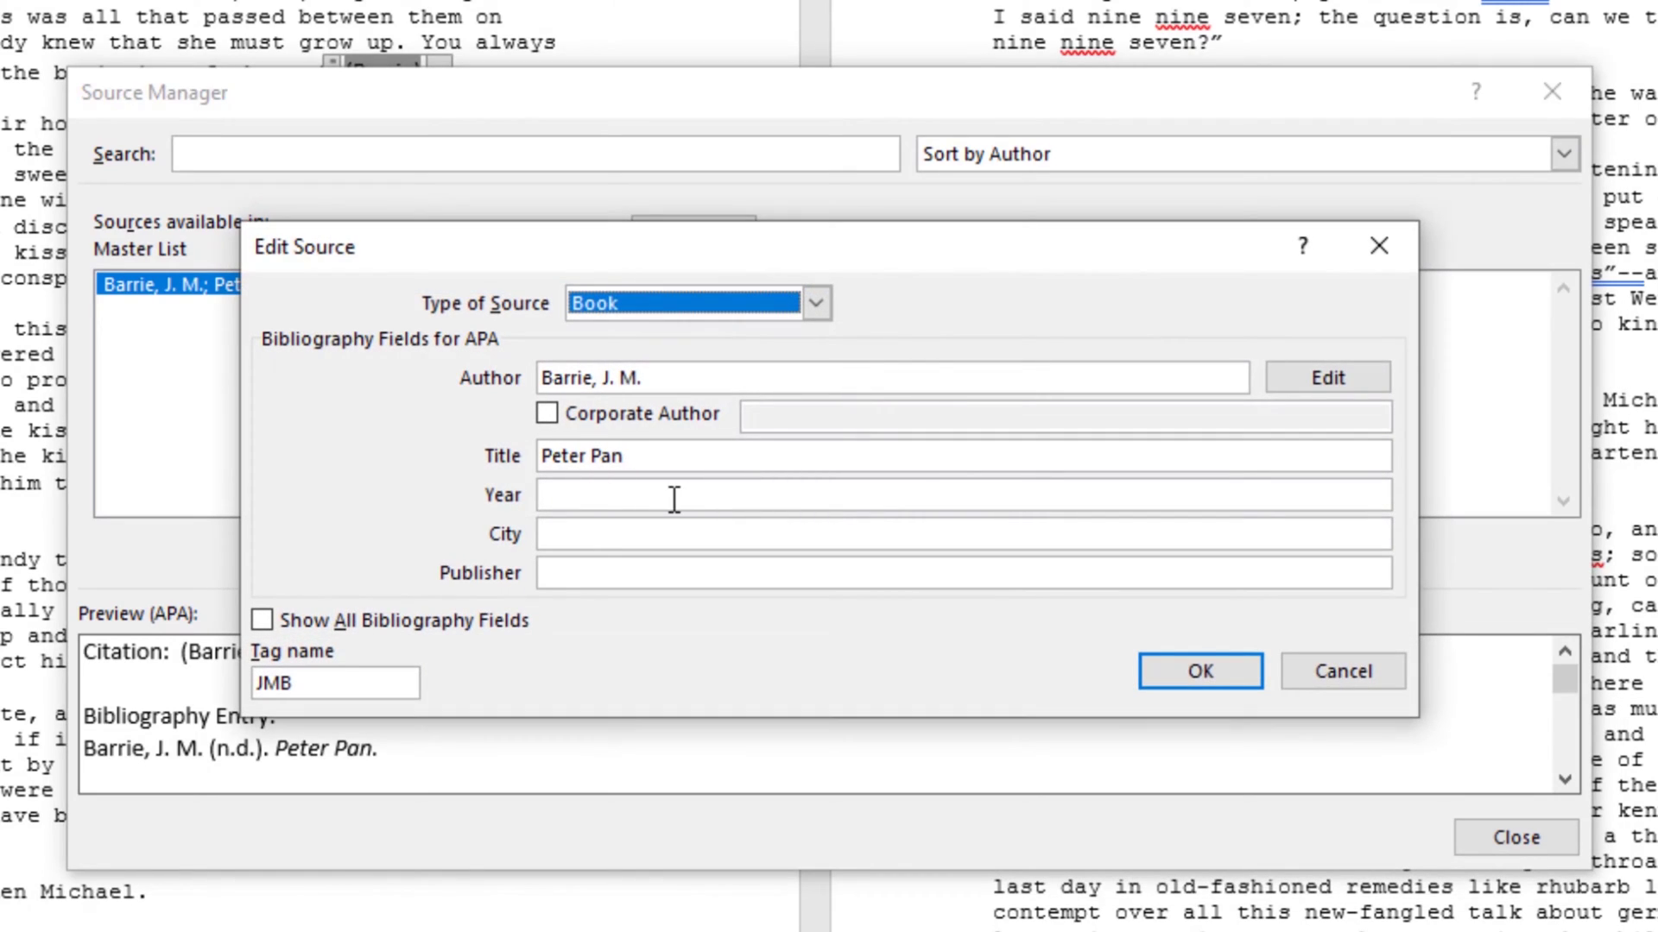
pyautogui.click(676, 496)
pyautogui.write('1911')
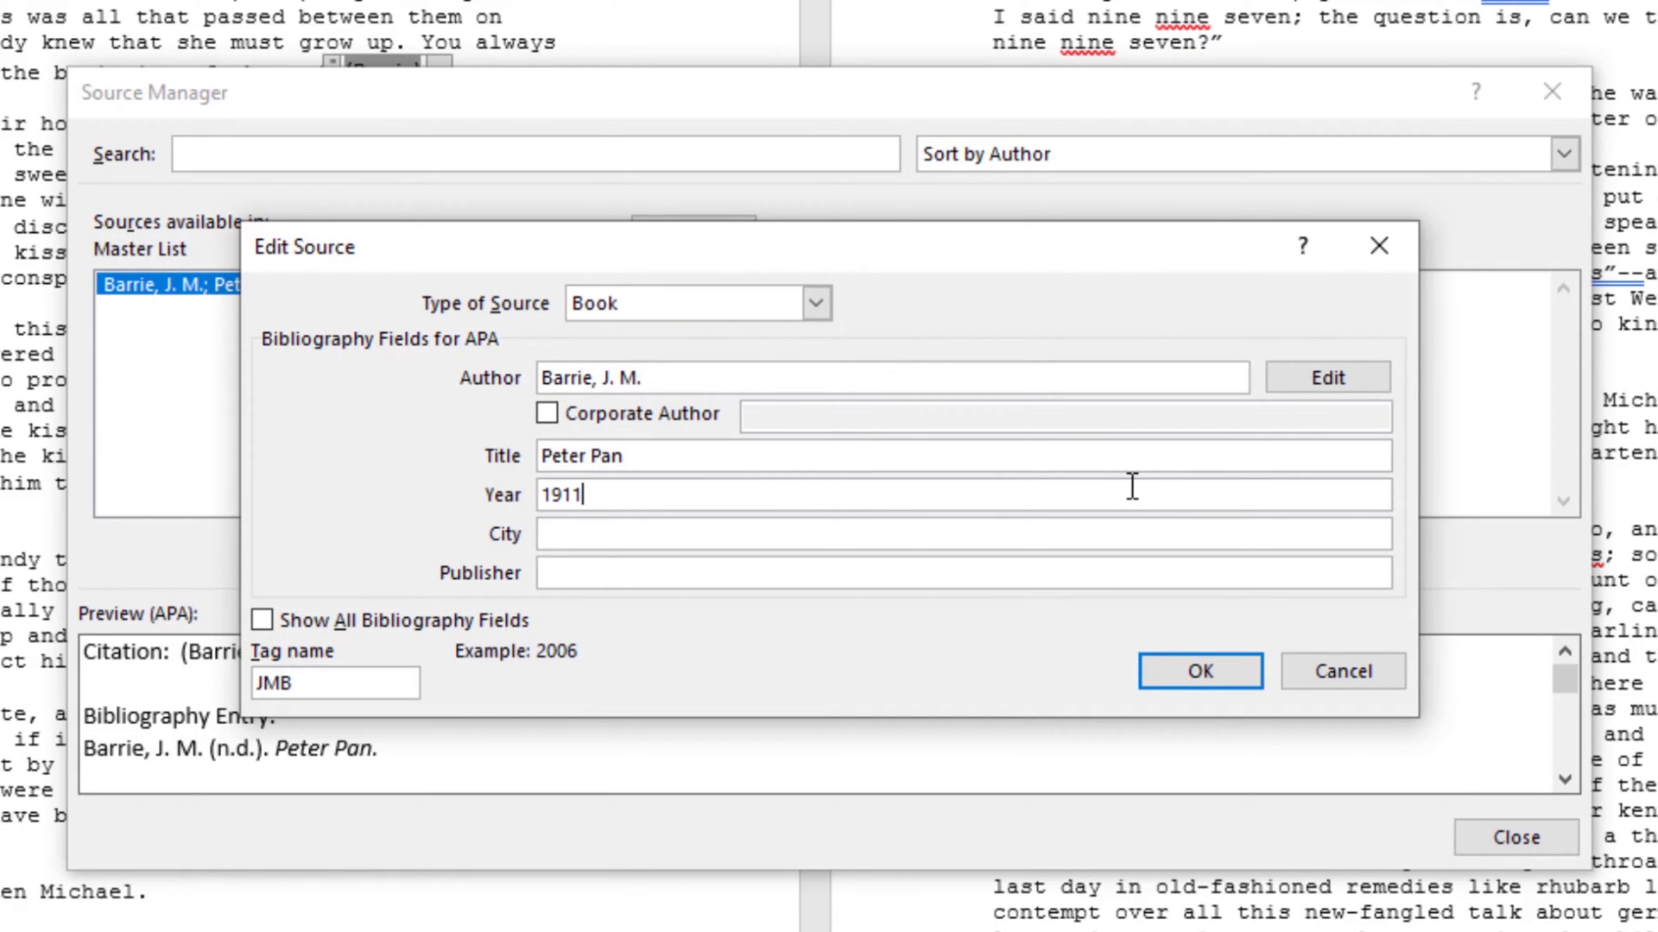
pyautogui.click(1196, 663)
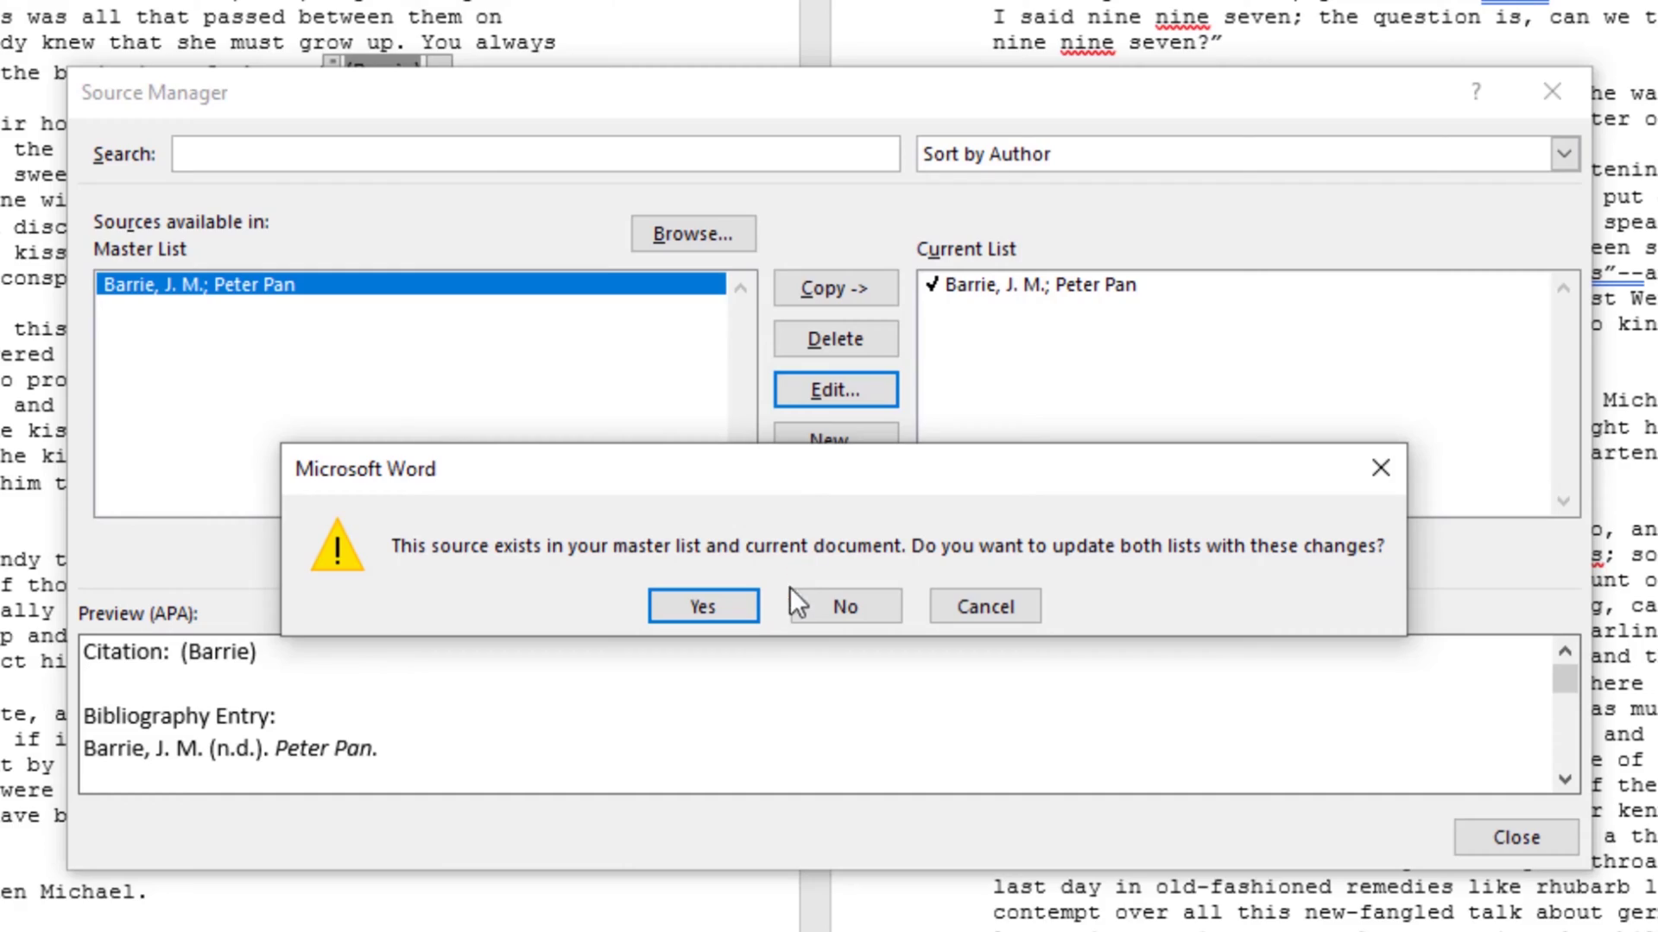
pyautogui.click(720, 604)
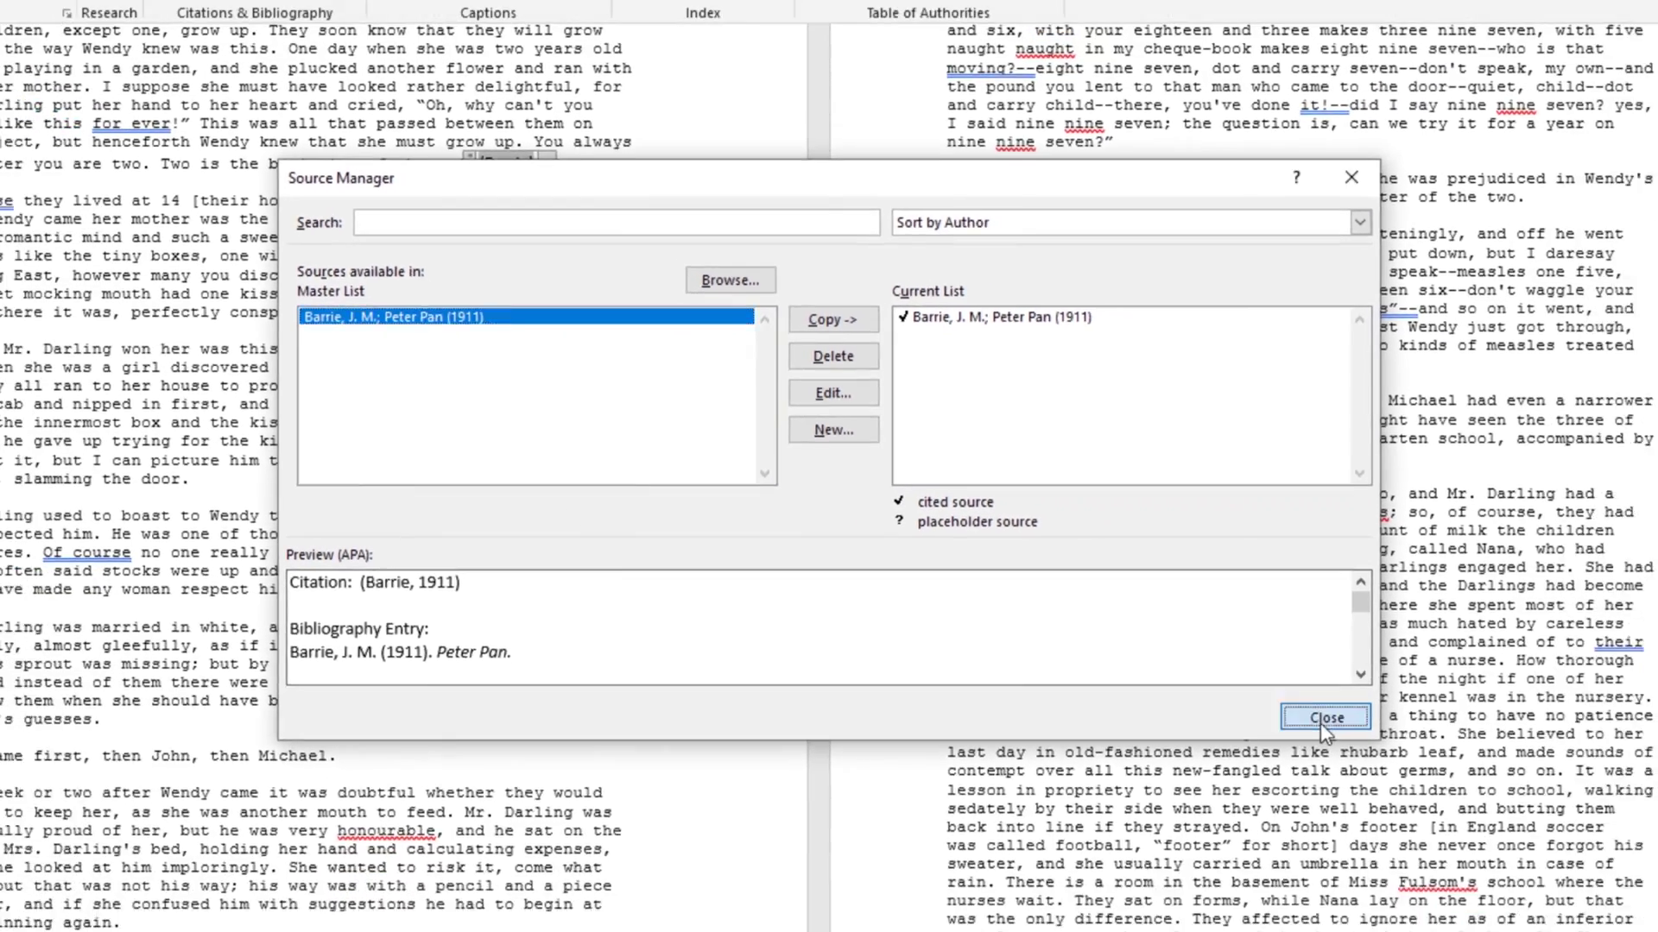
pyautogui.click(1502, 838)
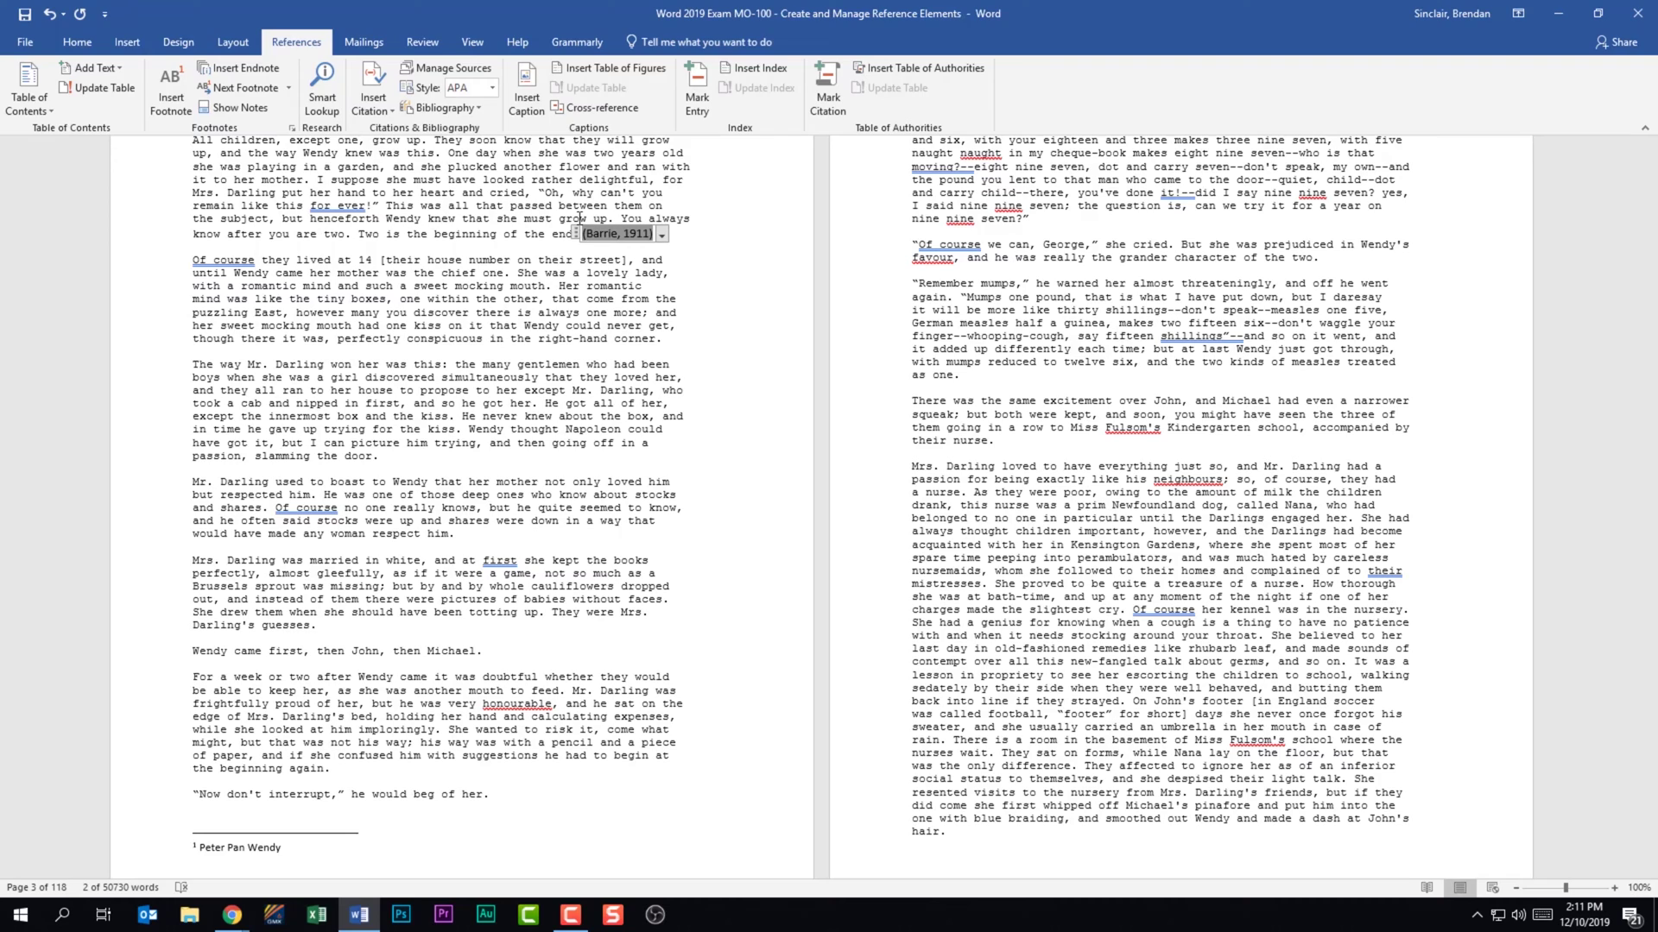
# - Insert a citation of the Peter Pan (1911) source after the paragraph ending "would have made any woman respect him."
pyautogui.click(494, 536)
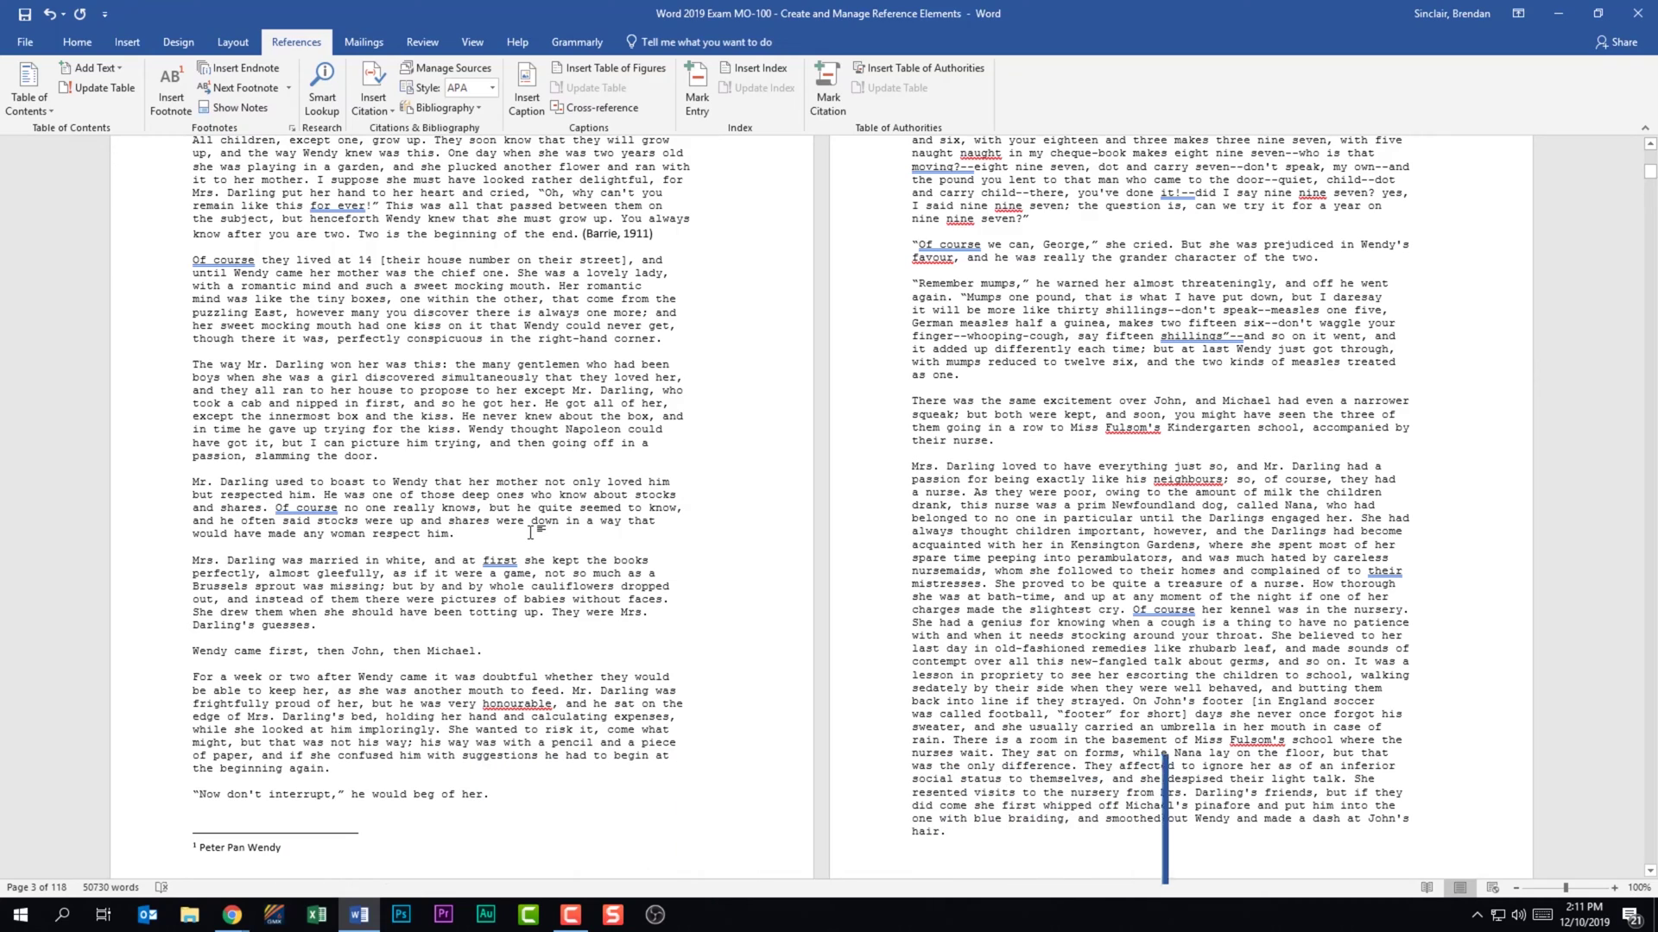
pyautogui.click(387, 92)
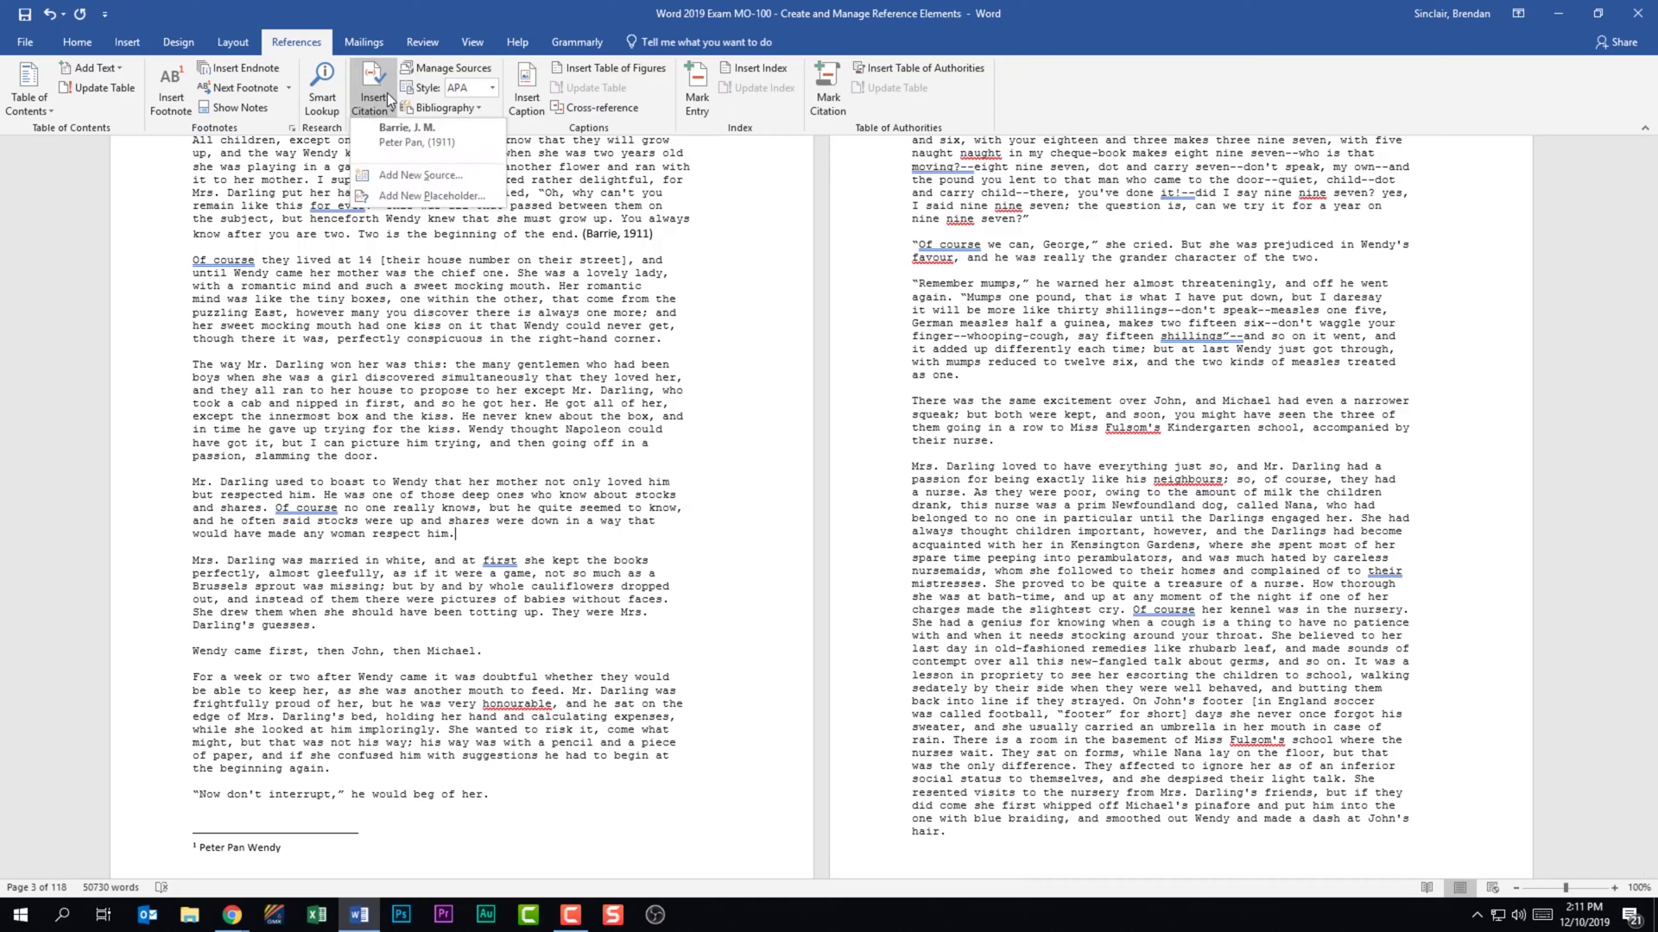
pyautogui.click(452, 138)
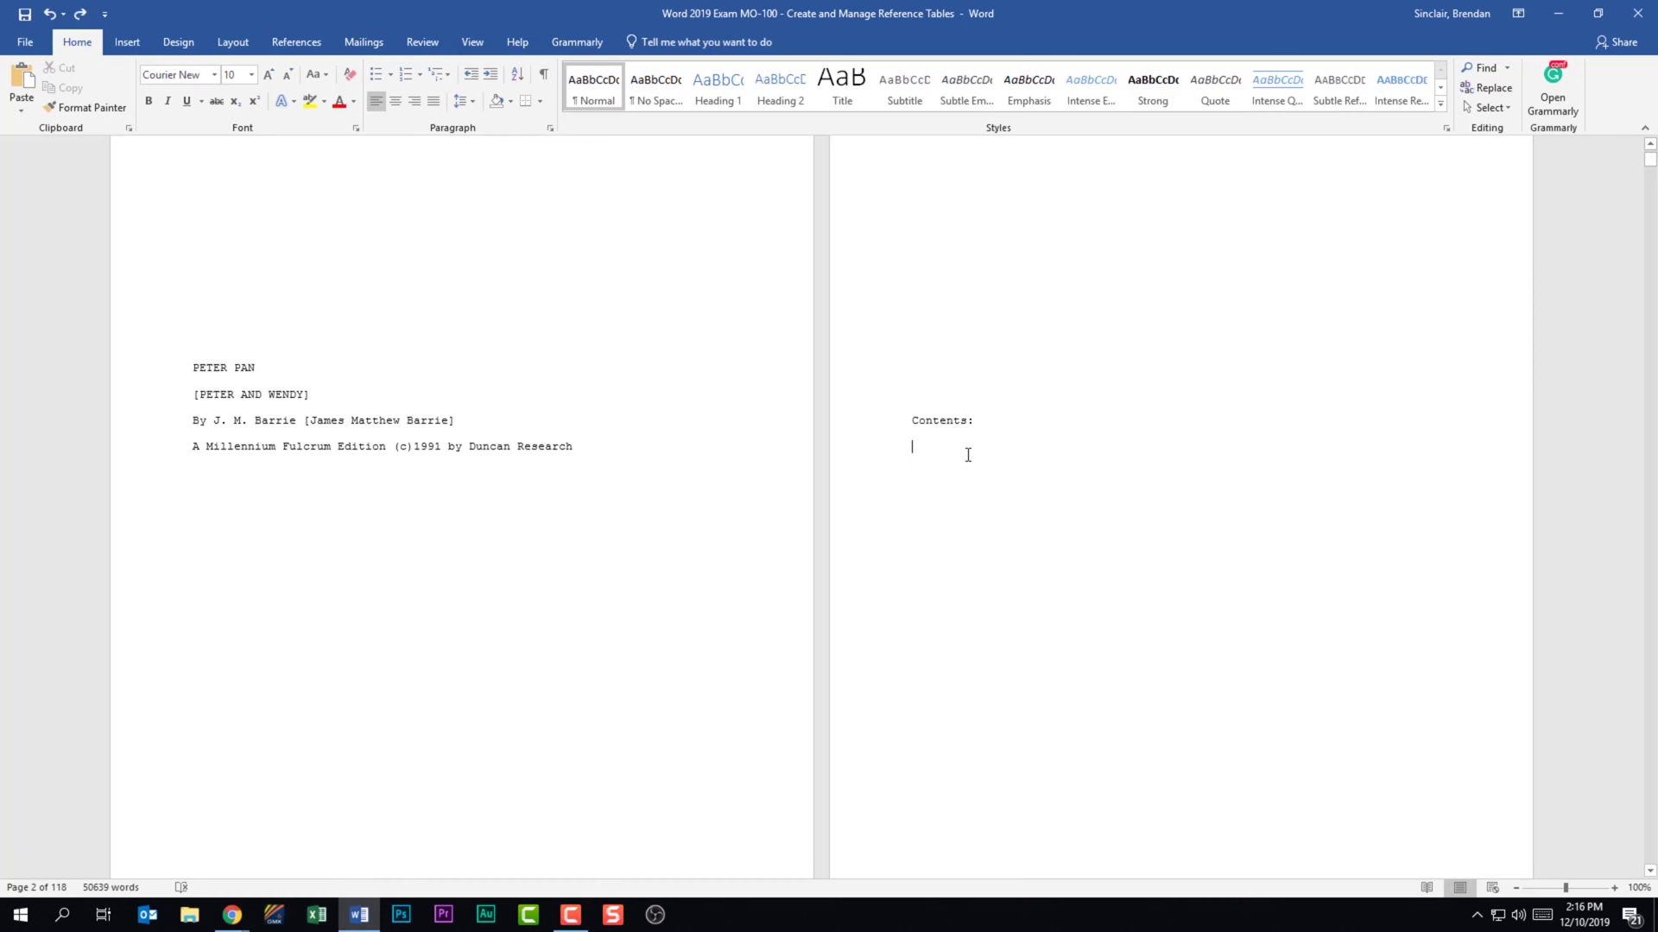
# - Insert an Automatic Table 1 table of contents below "Contents:" and compare it with the chapter headings in the document
pyautogui.click(299, 45)
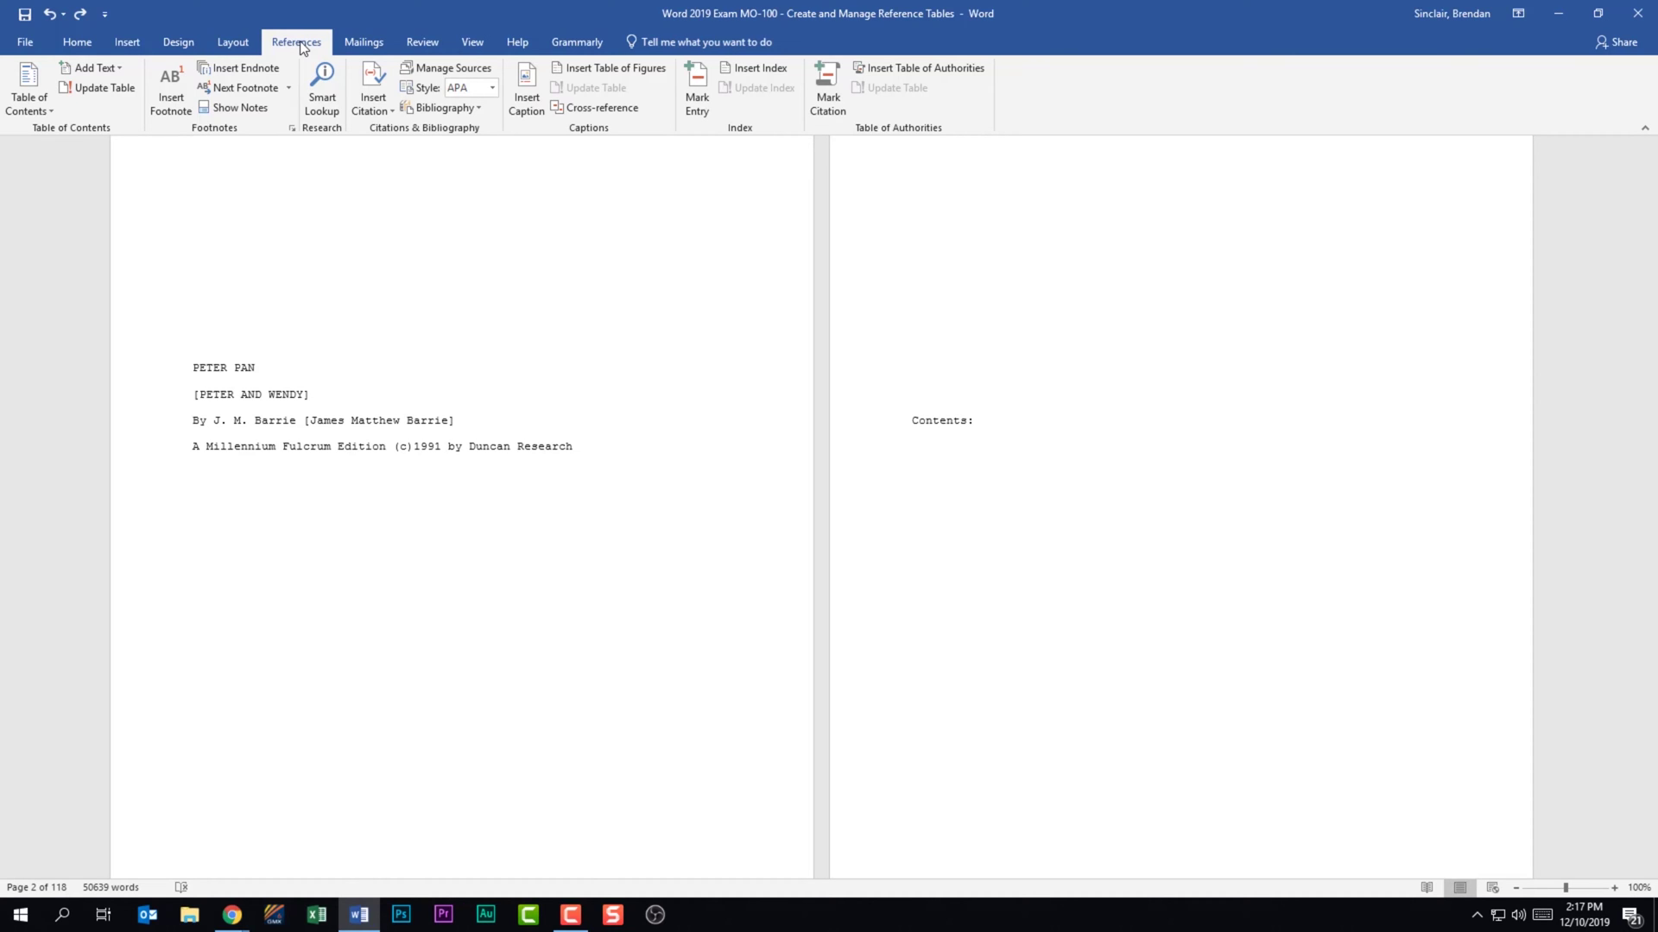
pyautogui.click(40, 108)
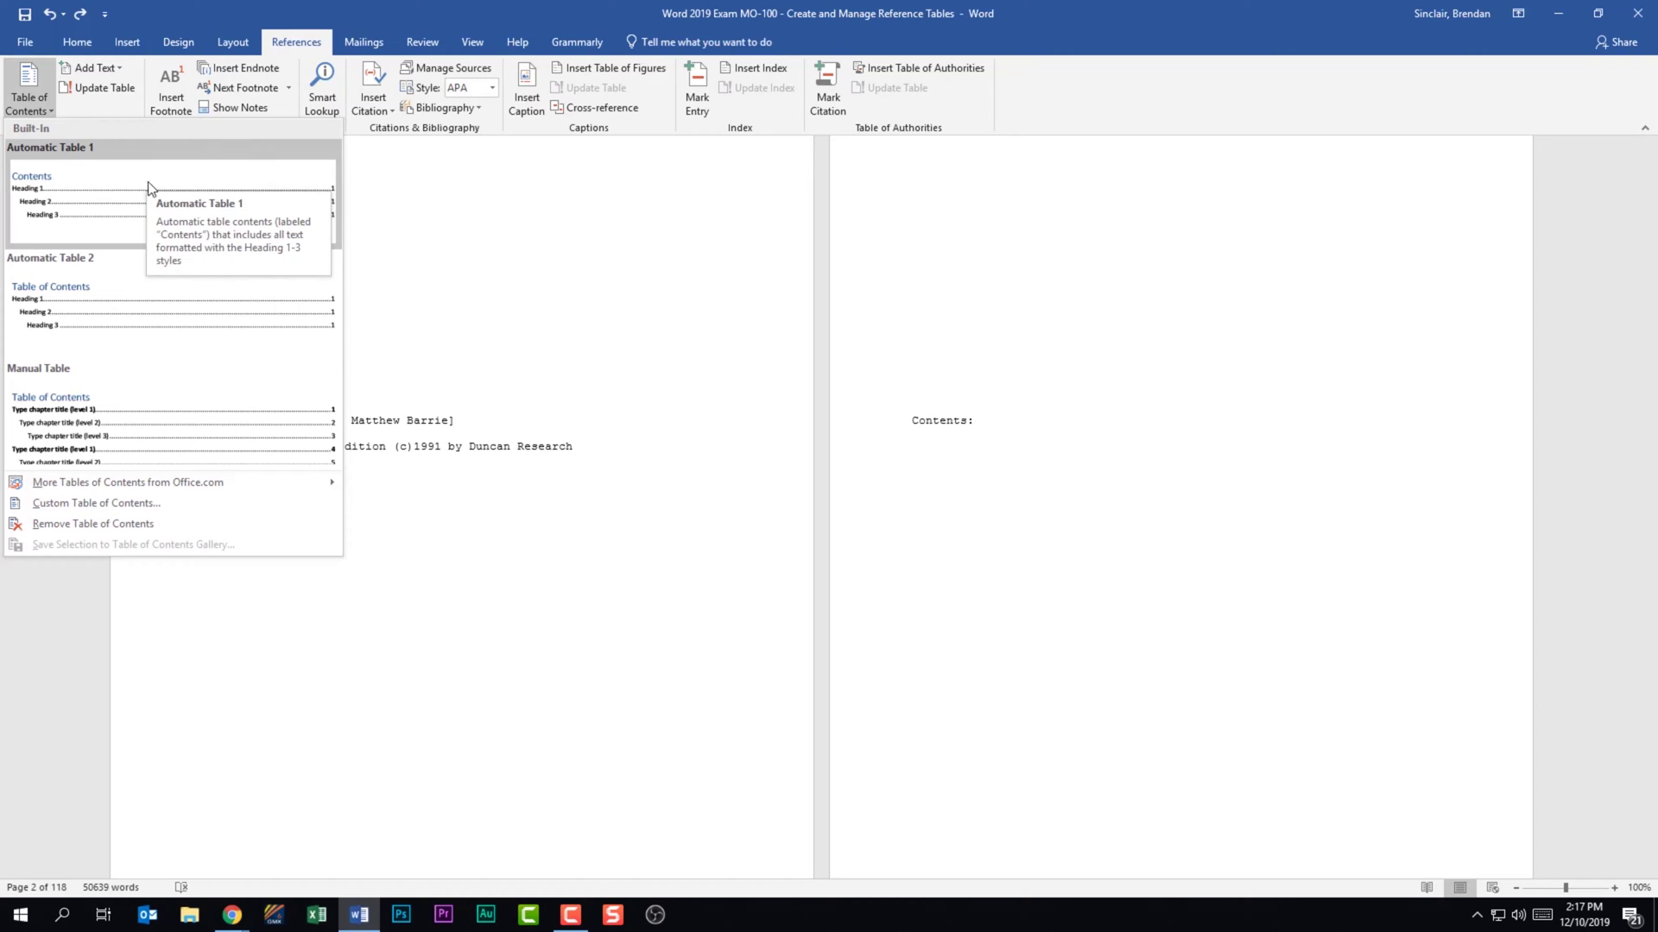
pyautogui.click(155, 229)
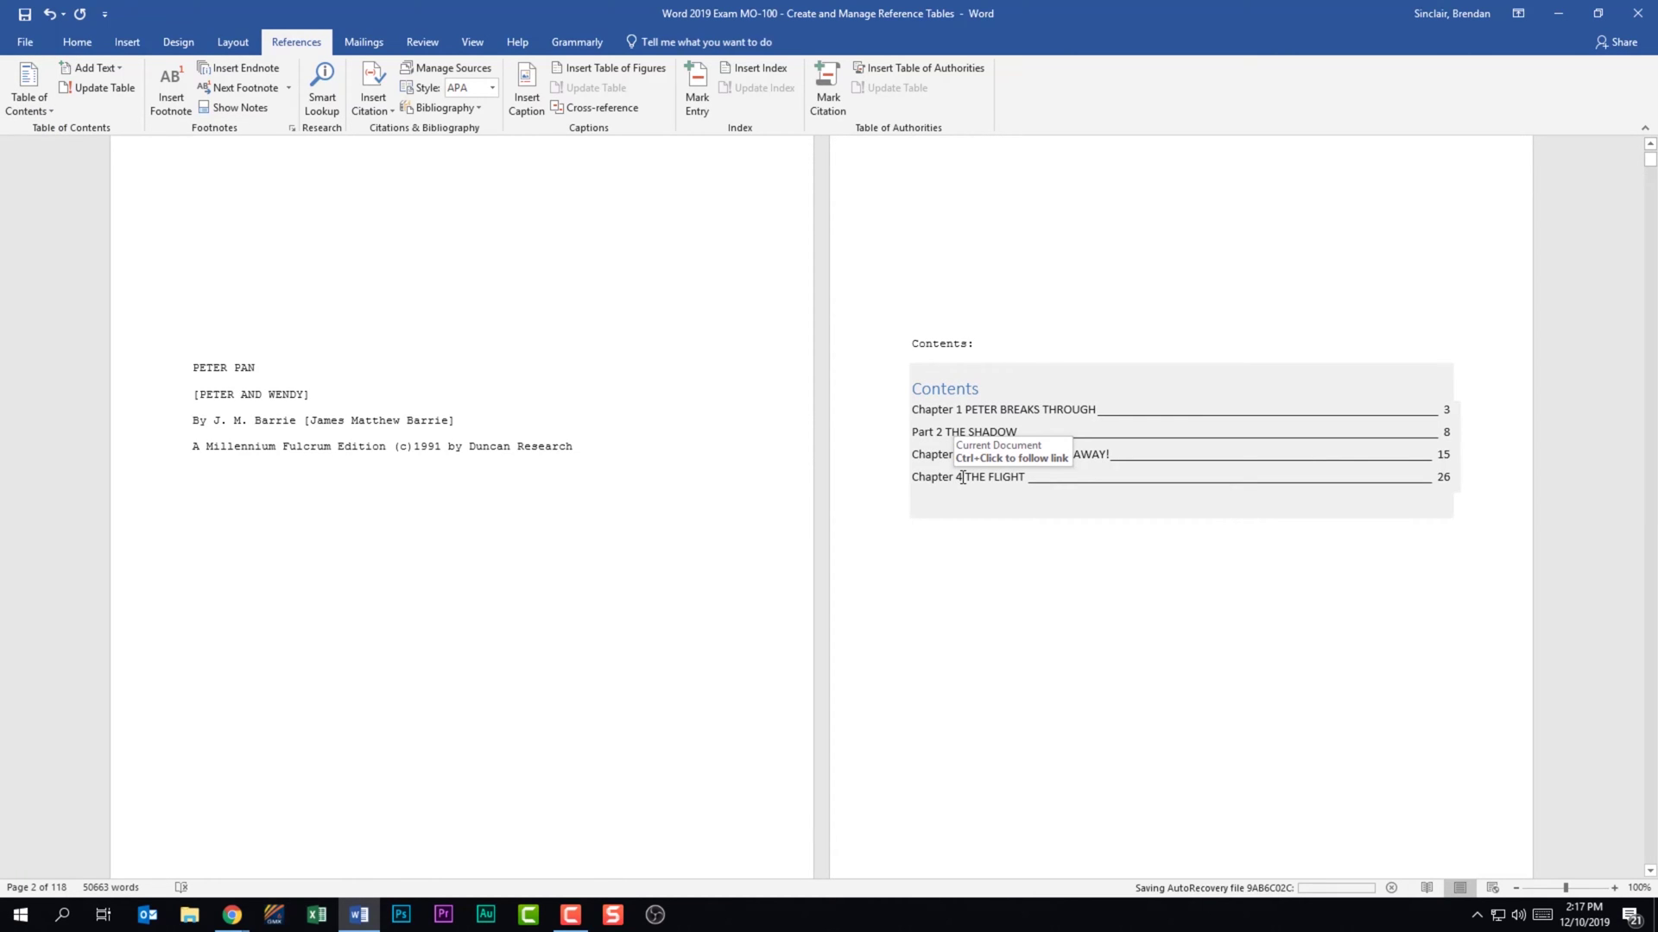
pyautogui.click(957, 558)
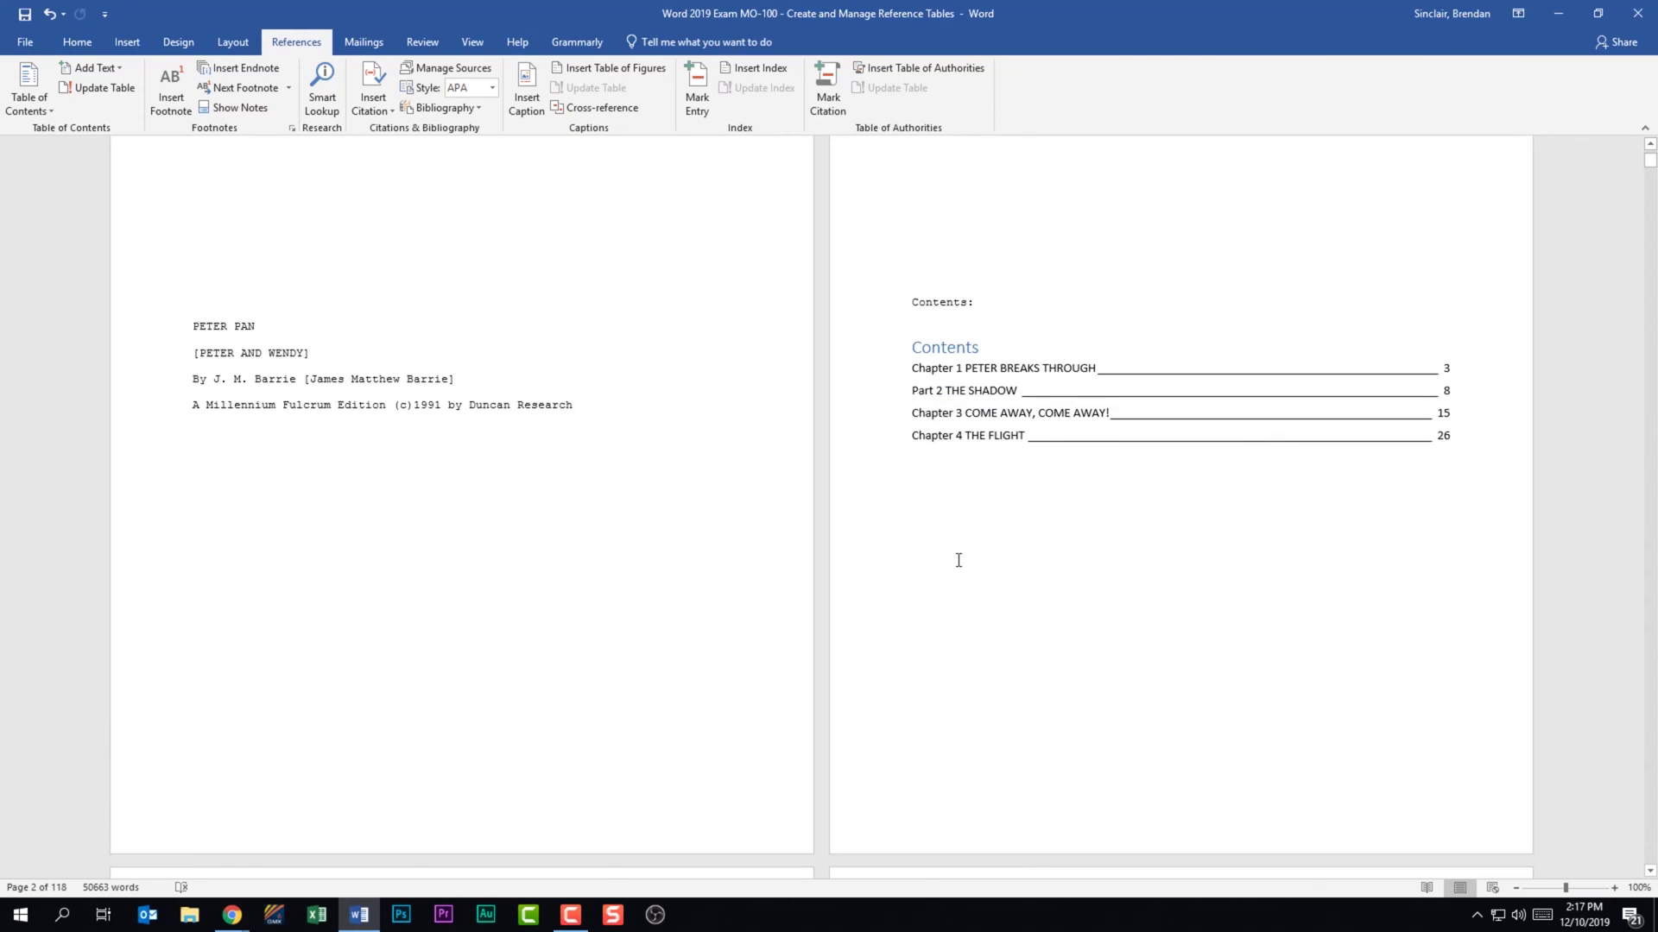
pyautogui.scroll(-10, 957, 558)
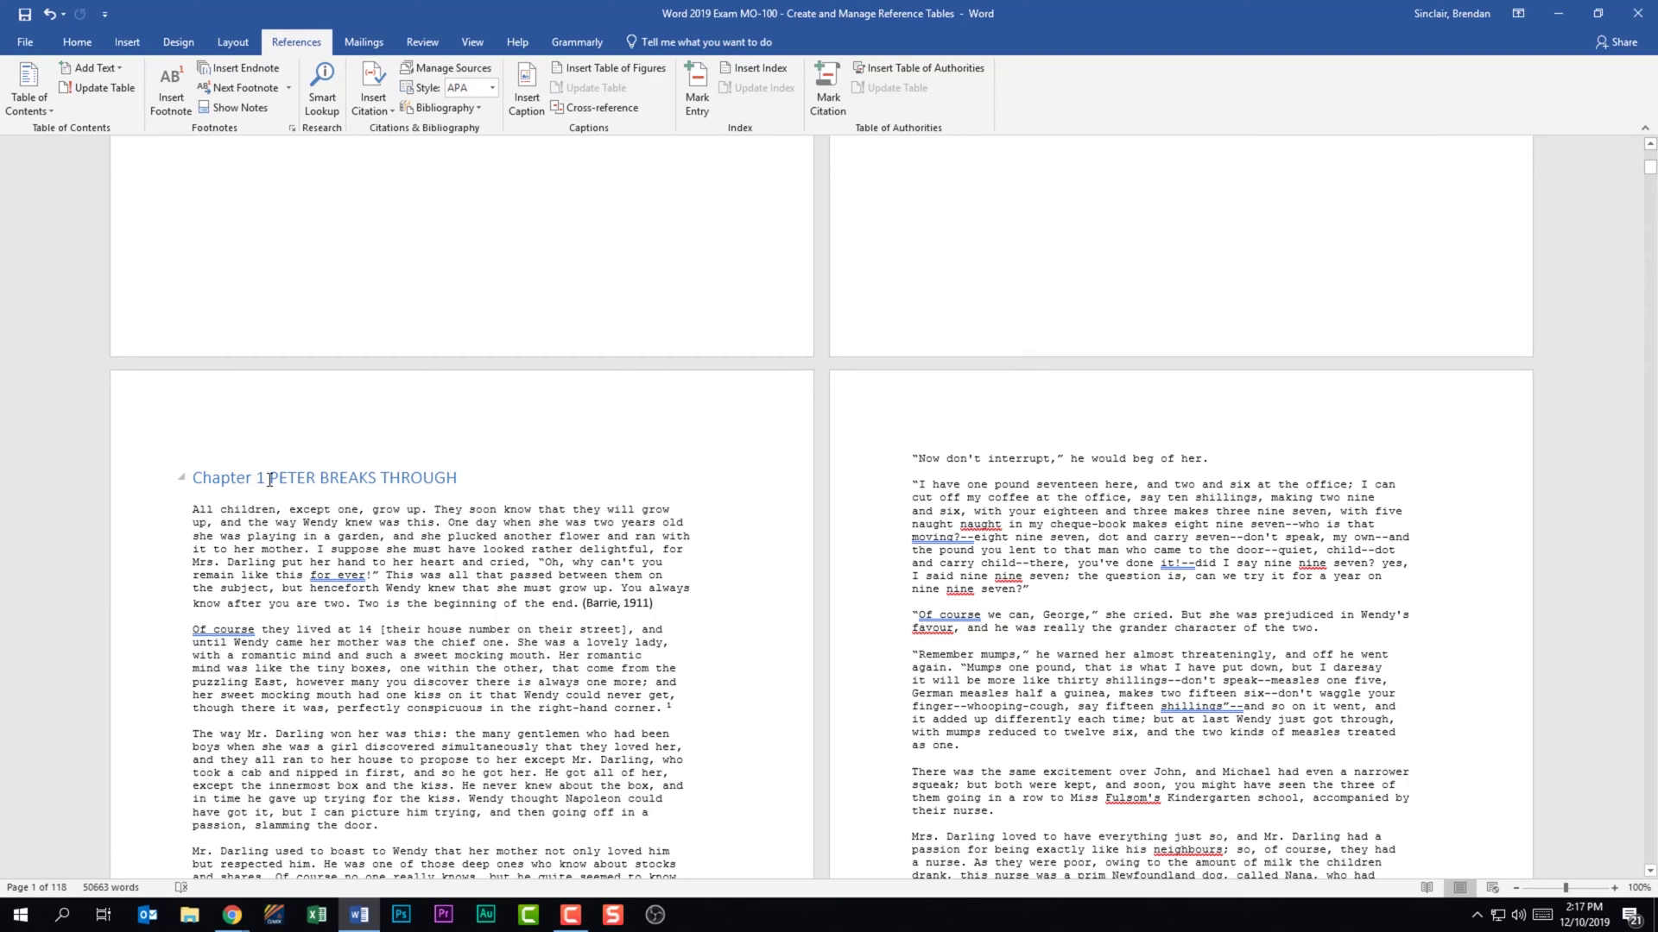
pyautogui.scroll(10, 914, 440)
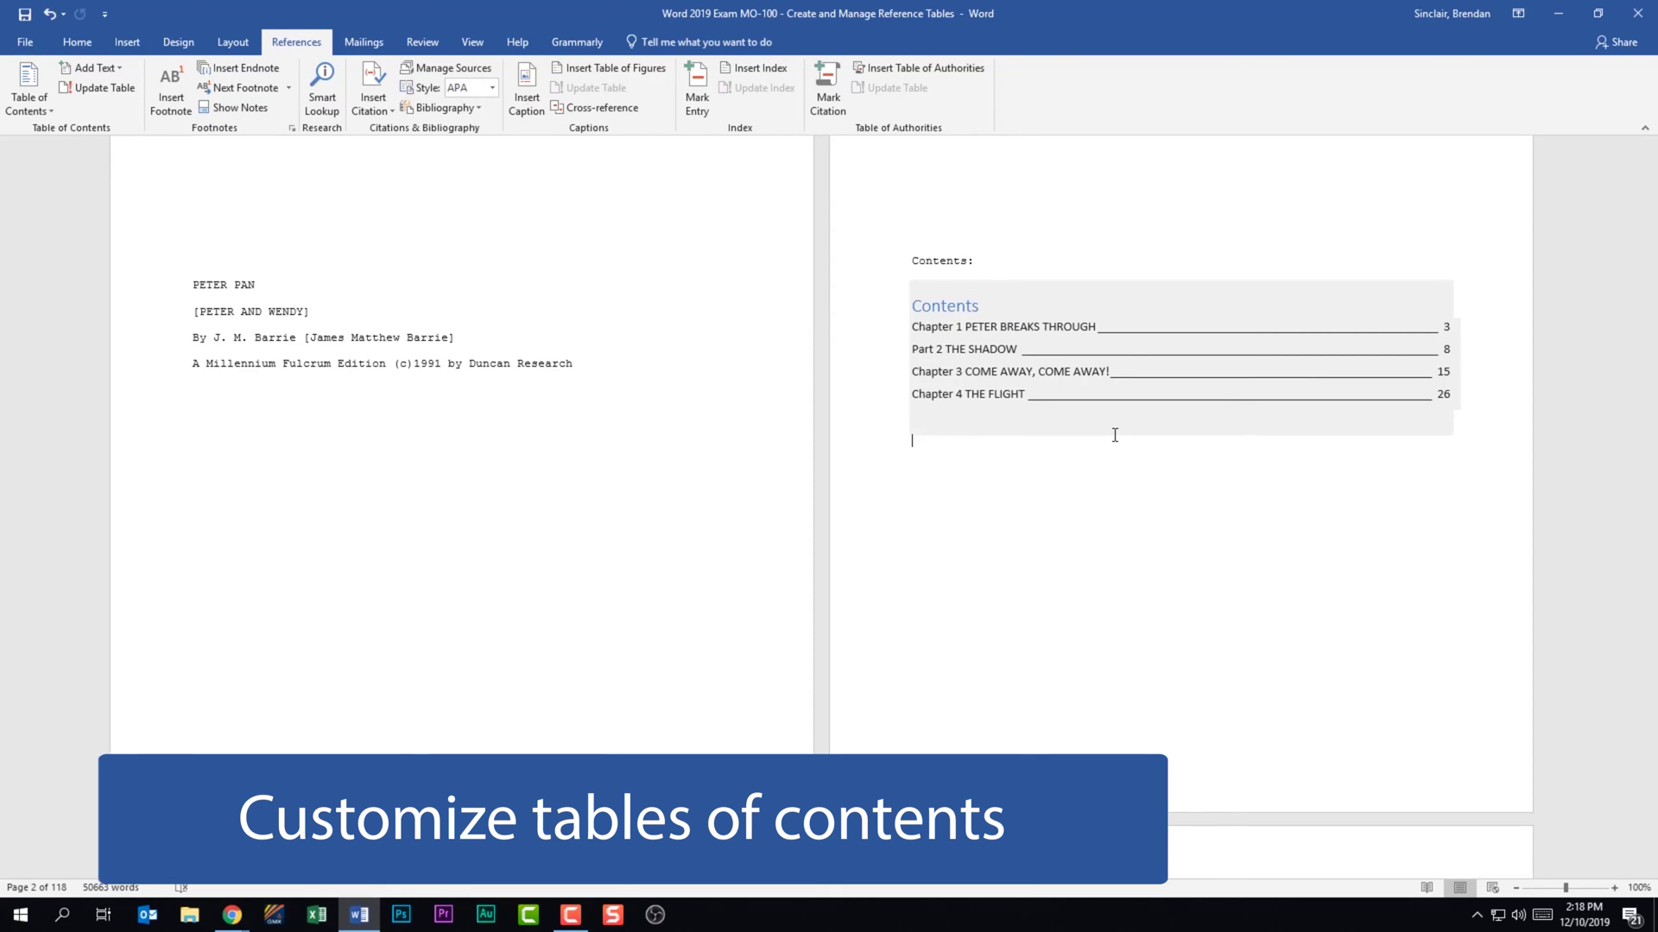
# - Find "Chapter 5" in the document and apply the Heading 2 style to the line "Chapter 5 THE ISLAND COME TRUE"
pyautogui.hotkey('ctrl', 'f')
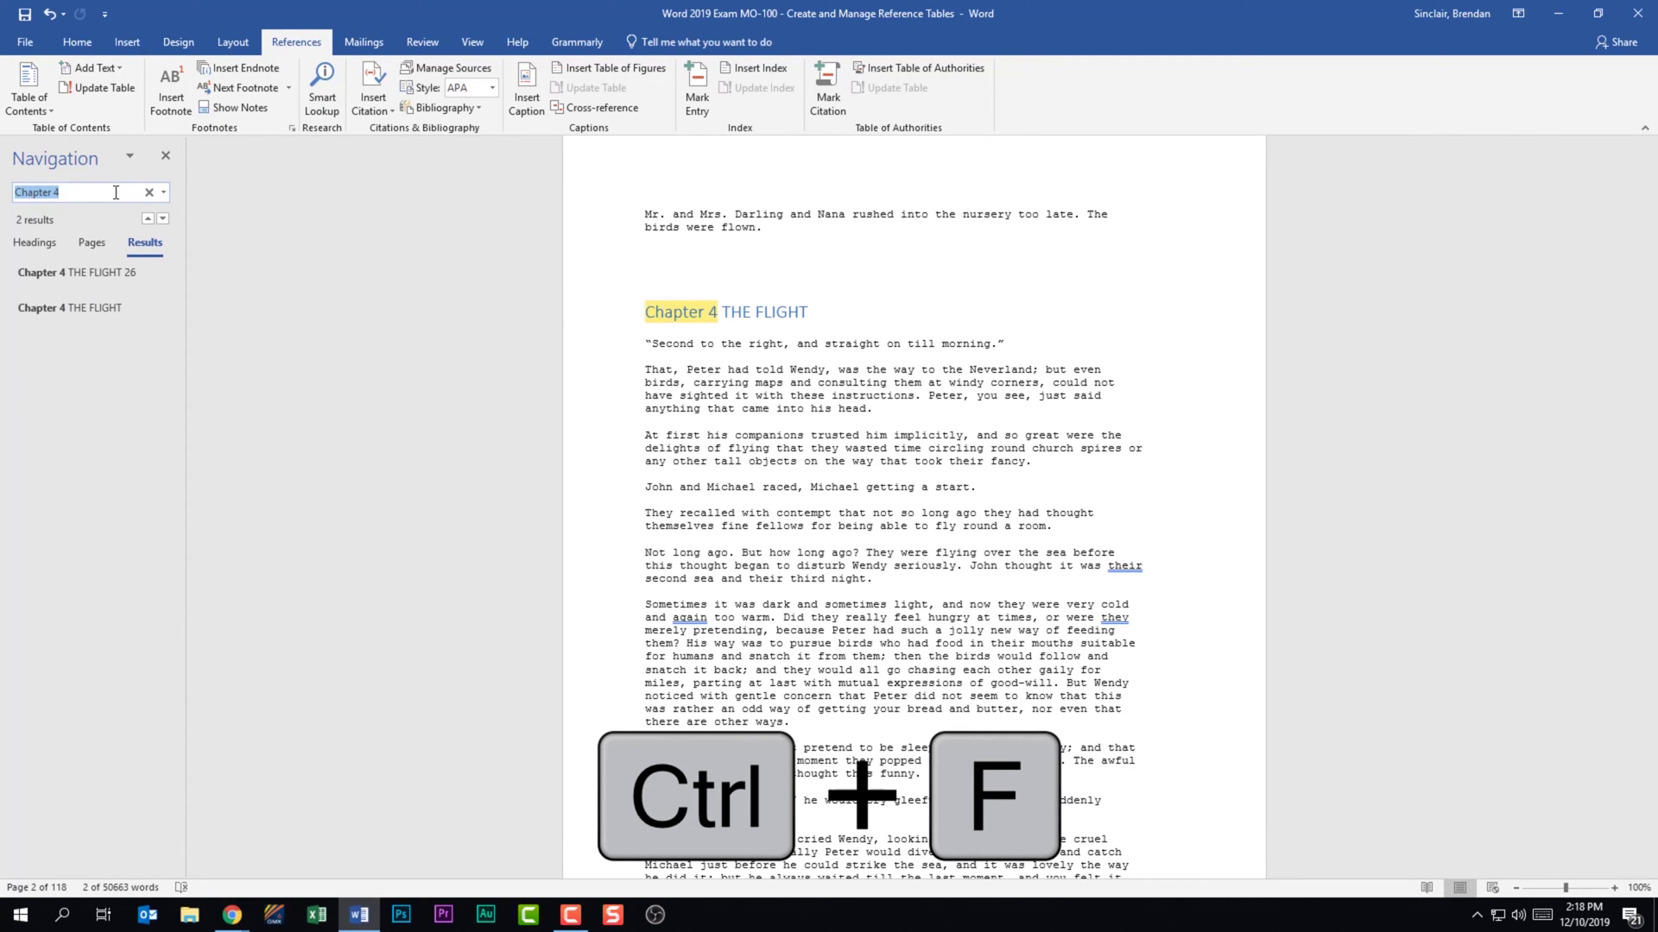
pyautogui.click(115, 192)
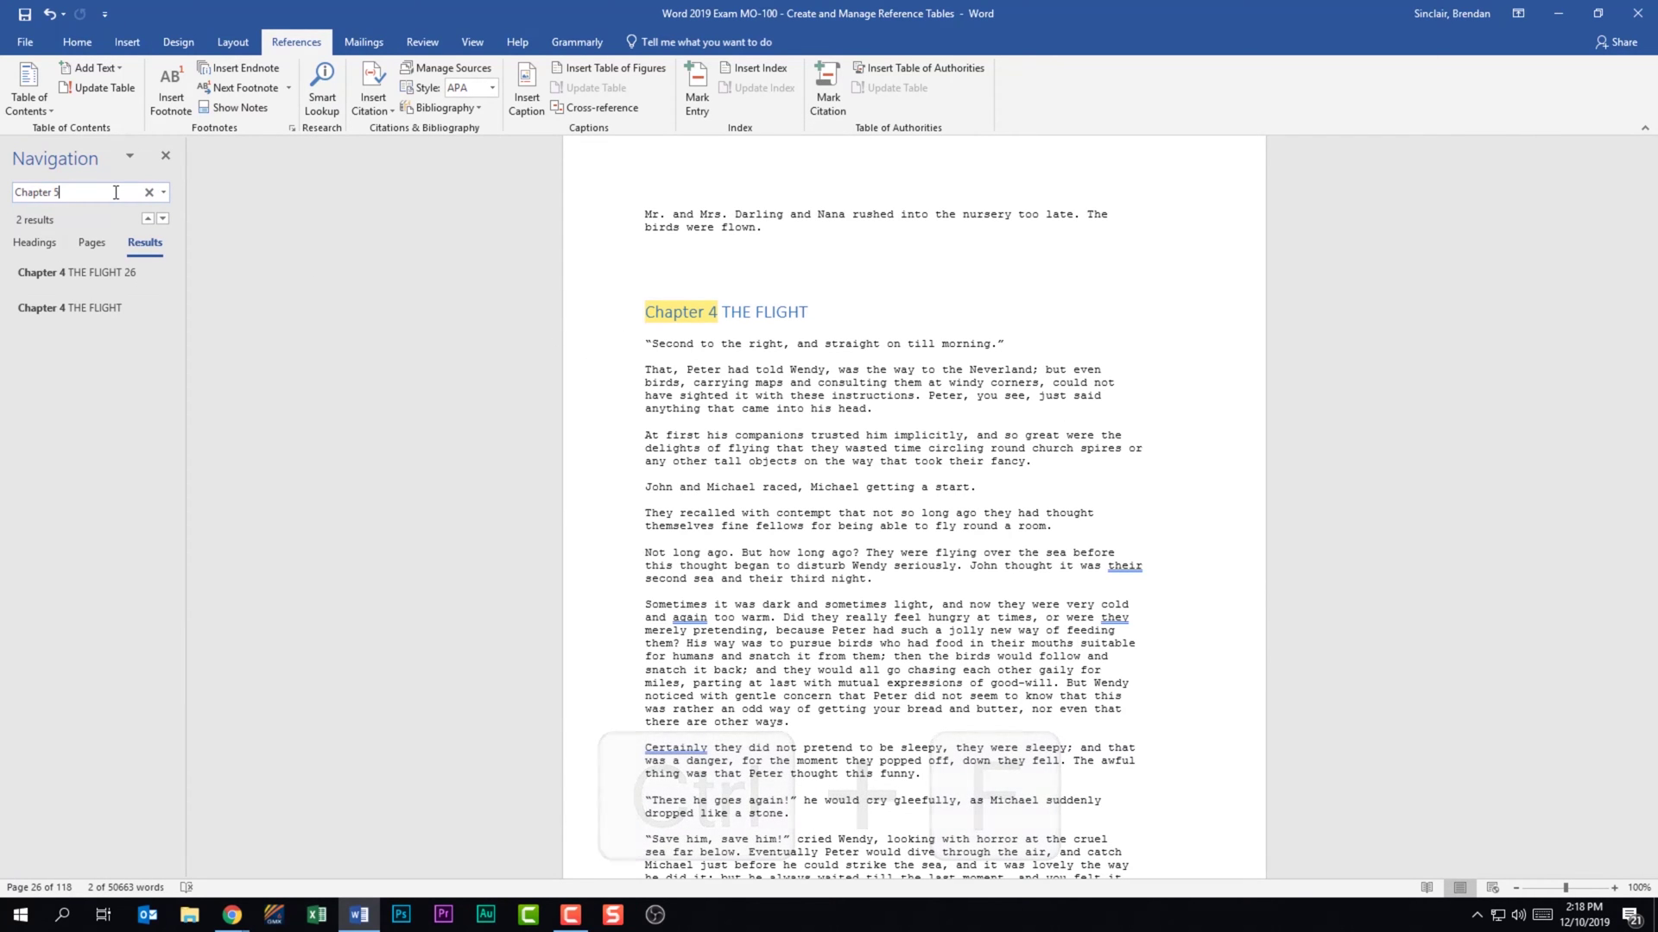
pyautogui.press('BackSpace')
pyautogui.write('5')
pyautogui.click(623, 325)
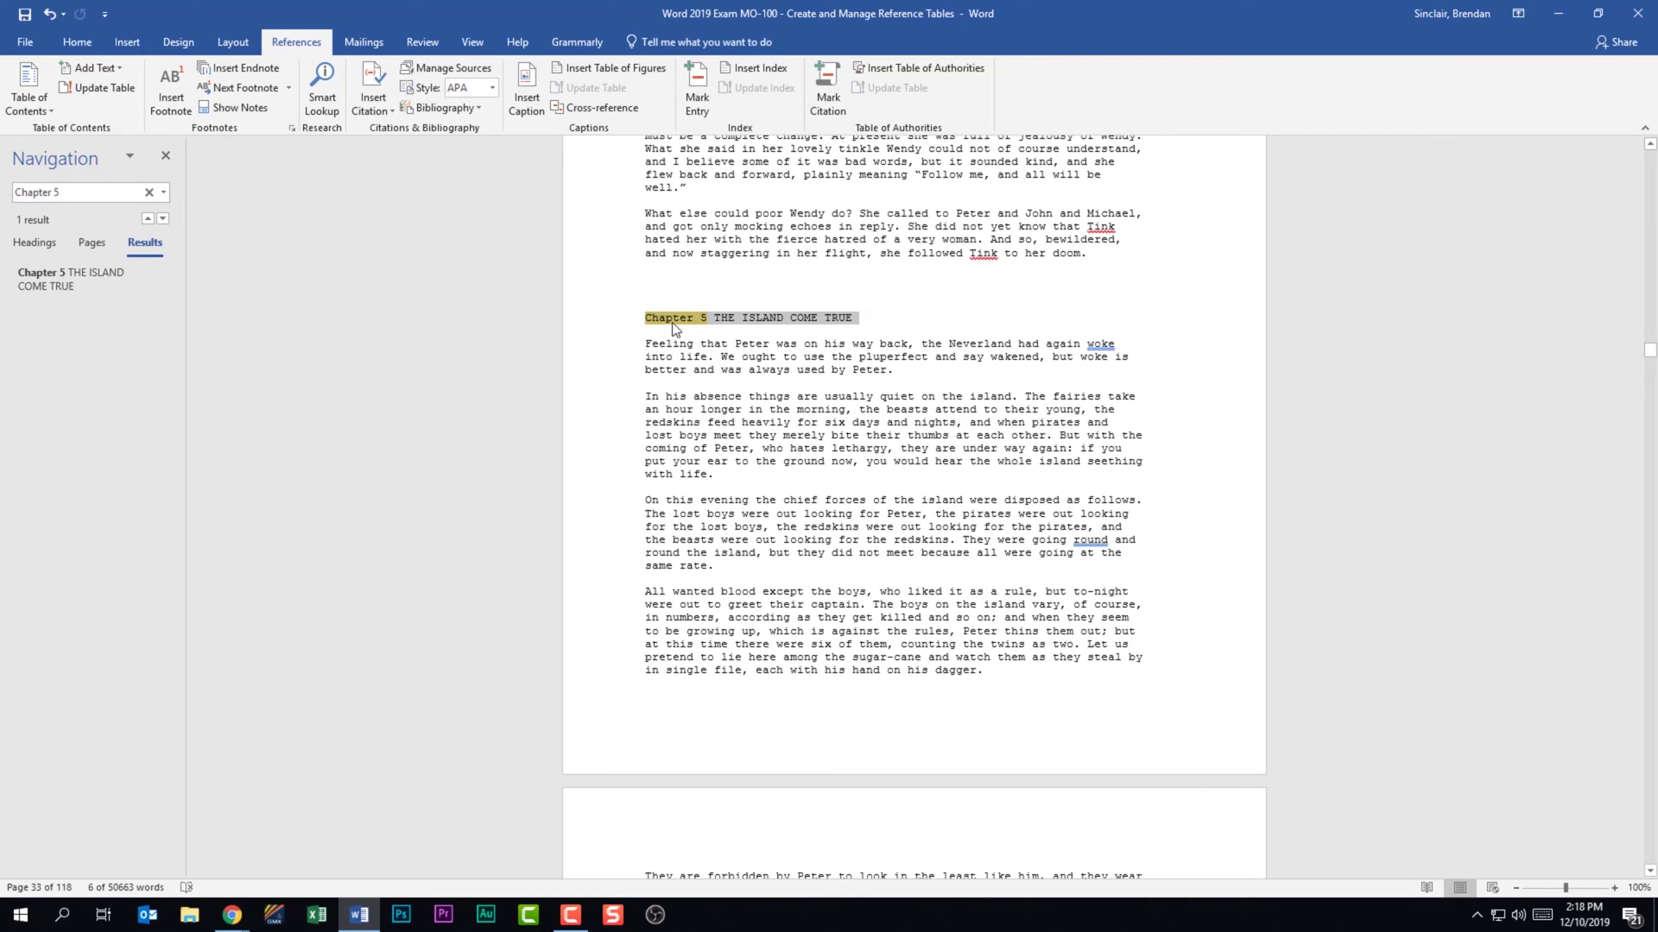
pyautogui.click(77, 42)
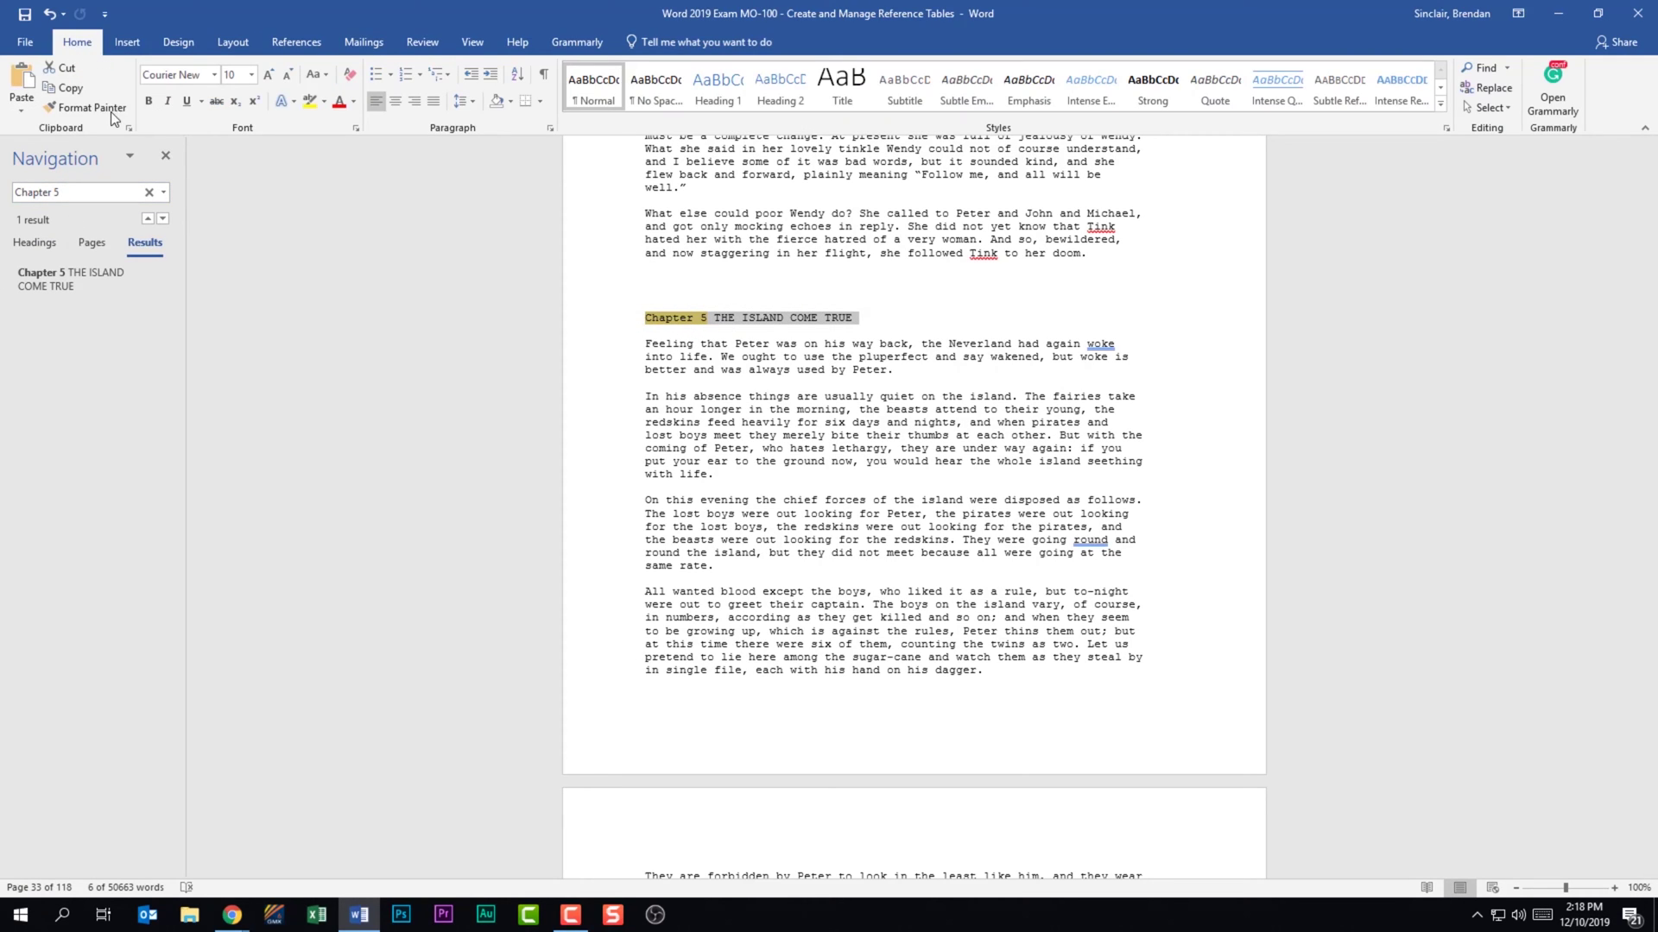
pyautogui.click(773, 100)
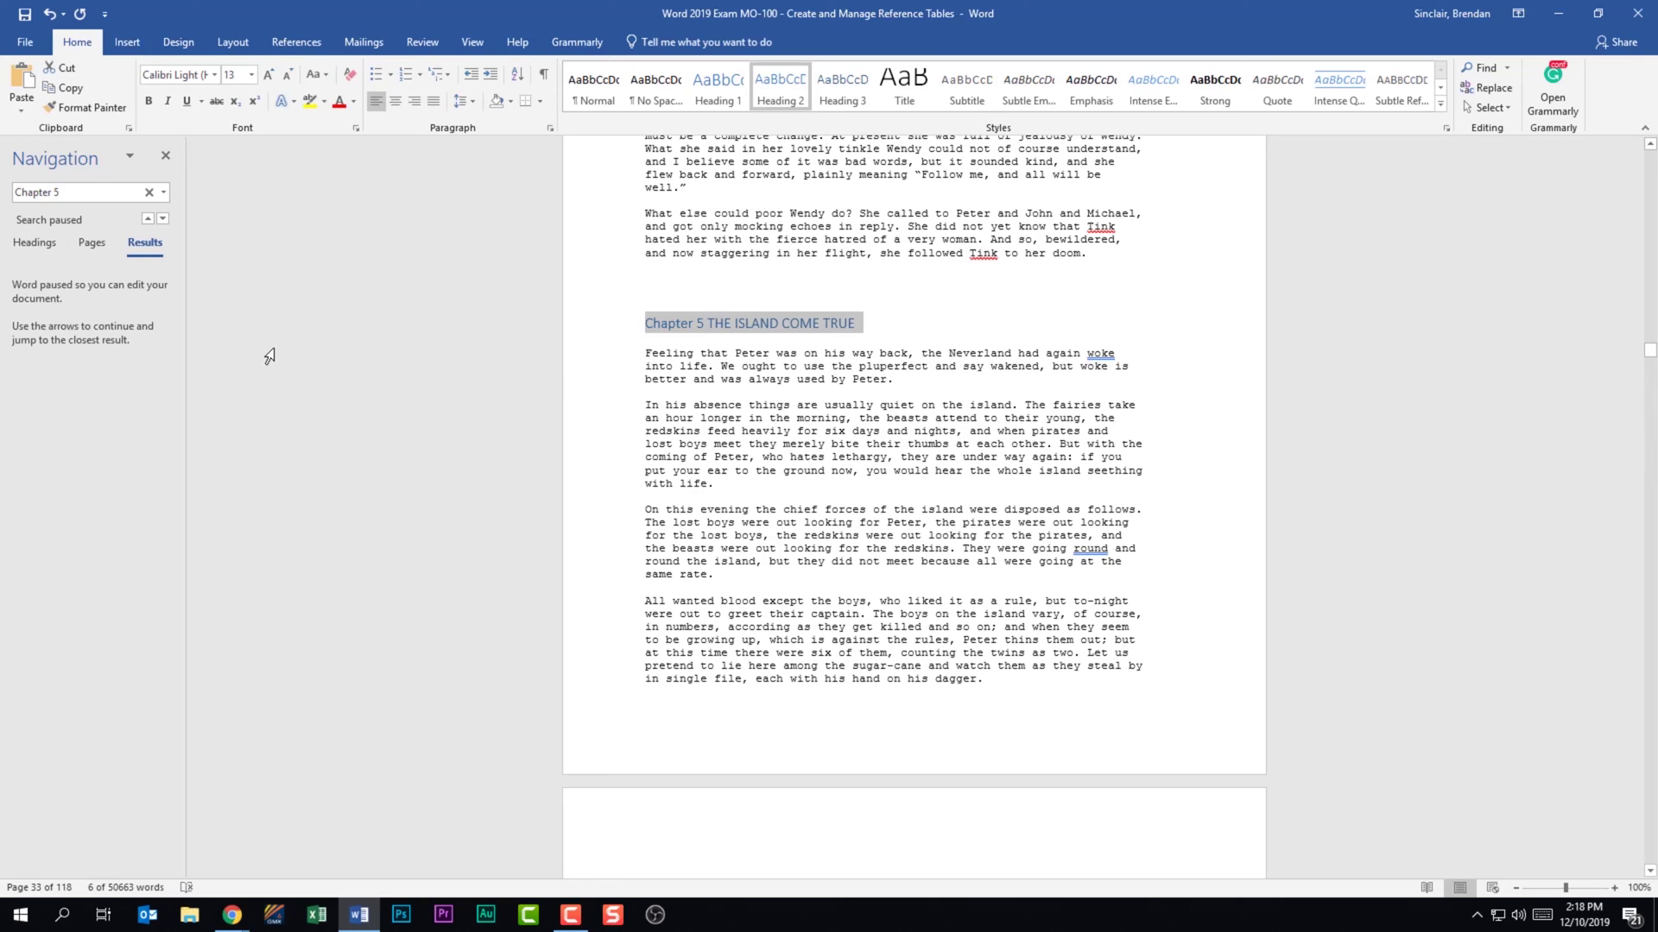
pyautogui.click(165, 156)
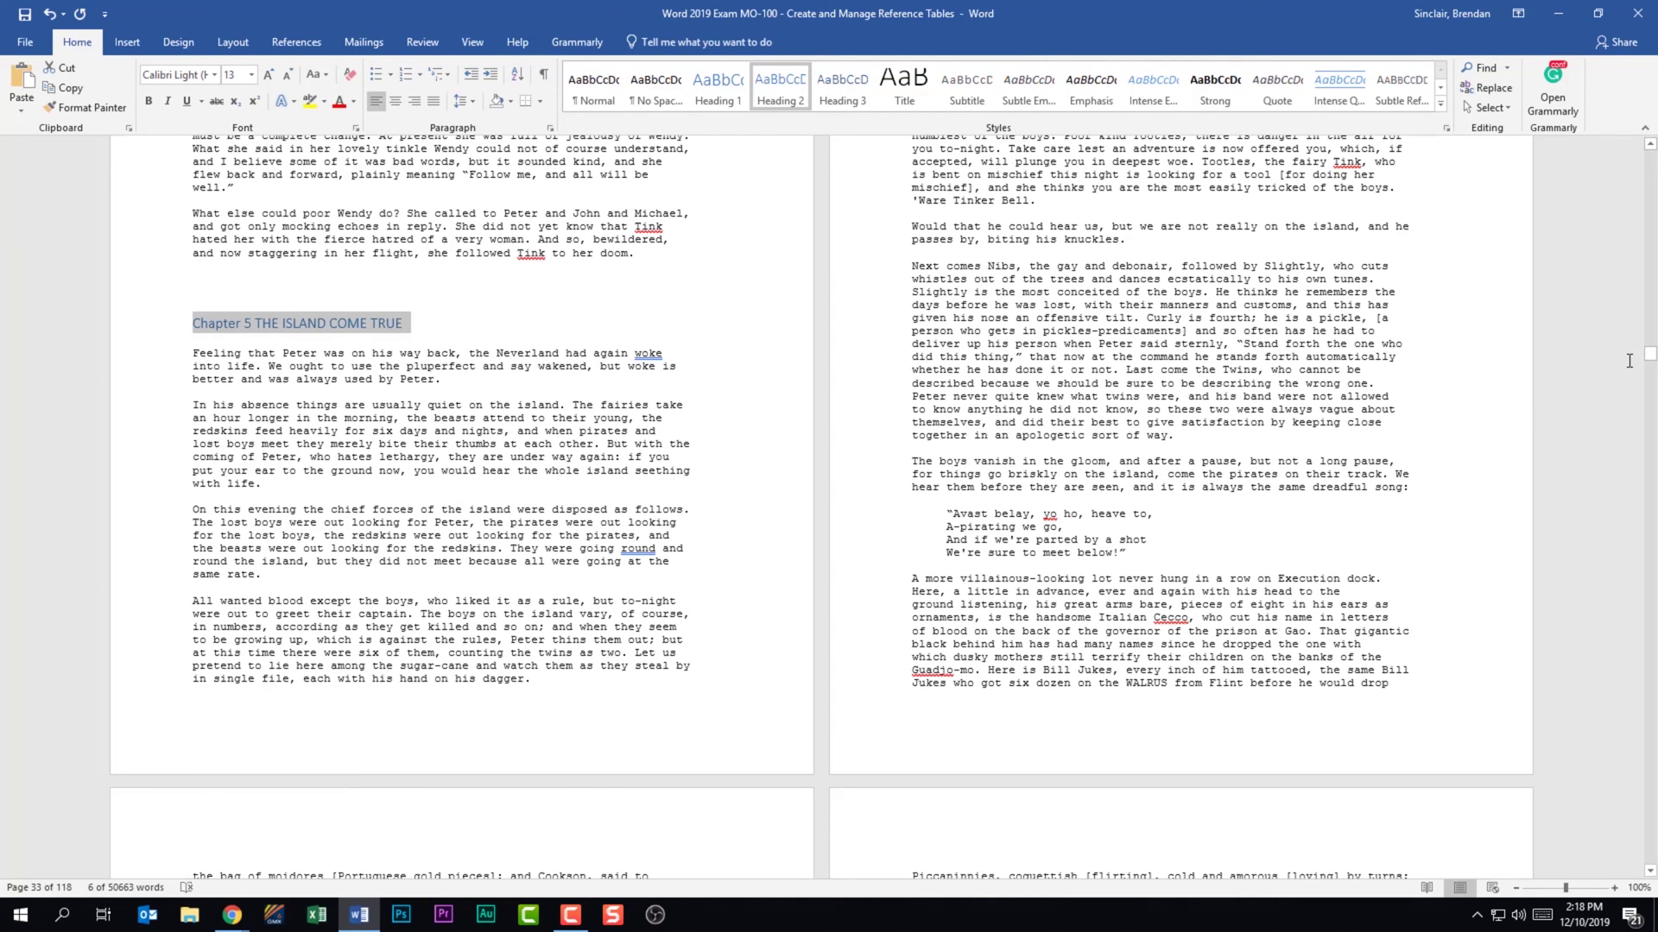
# - Return to the table of contents and update the entire table, not only its page numbers
pyautogui.moveTo(1645, 361); pyautogui.dragTo(1644, 155)
pyautogui.click(1116, 590)
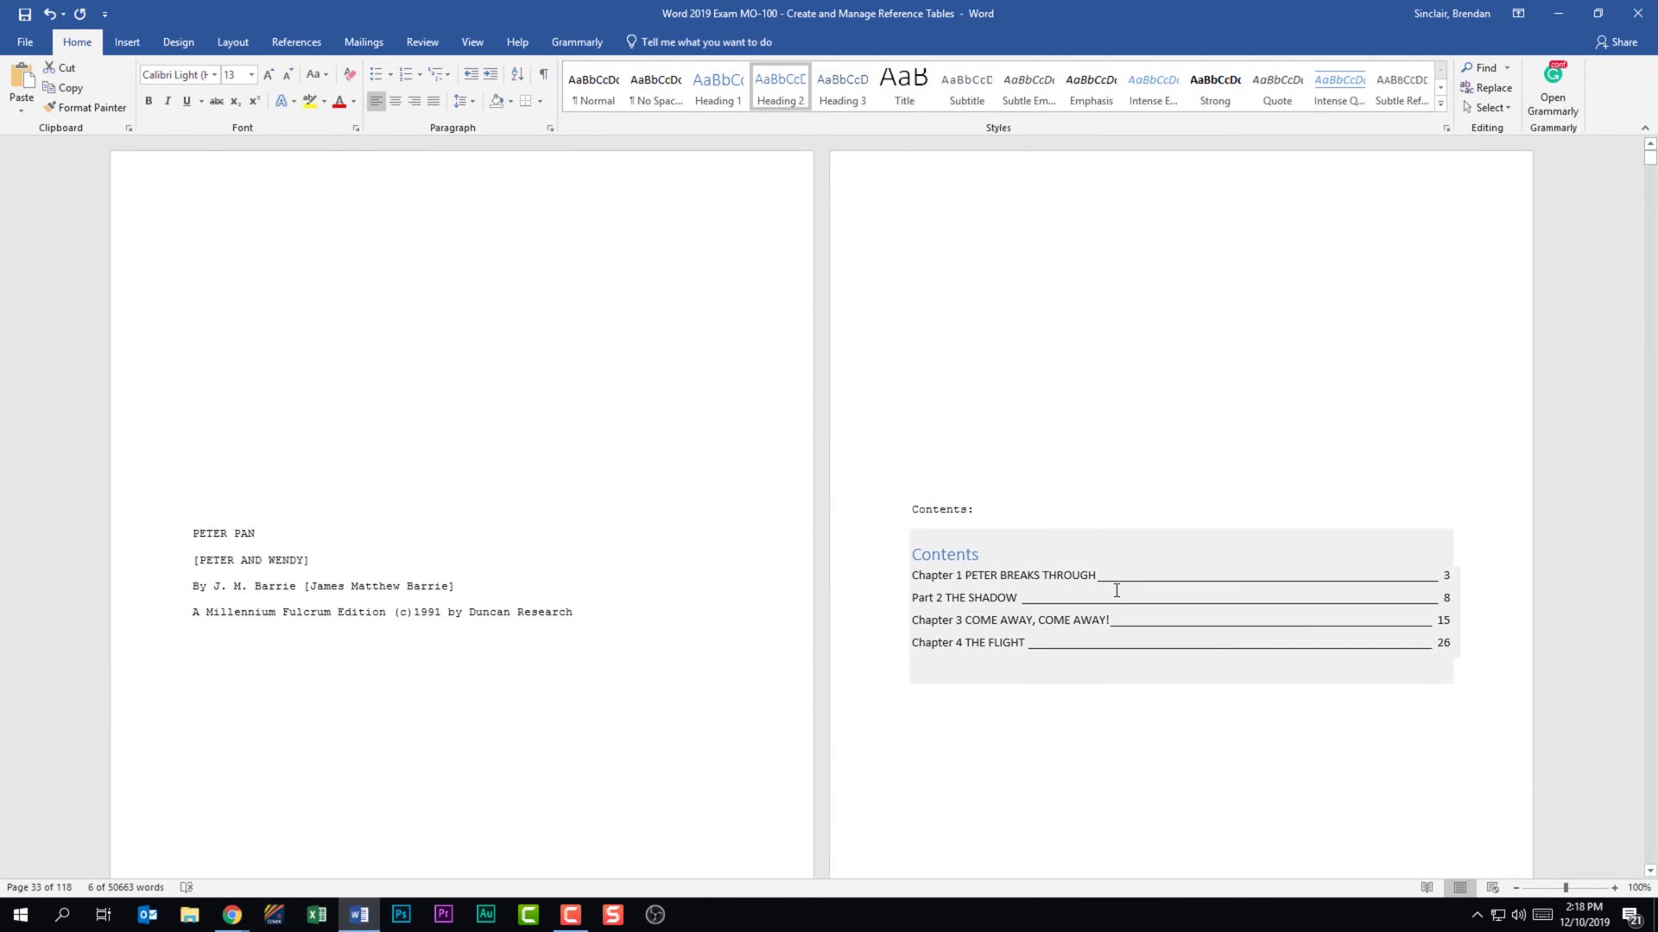
pyautogui.scroll(-2, 1116, 590)
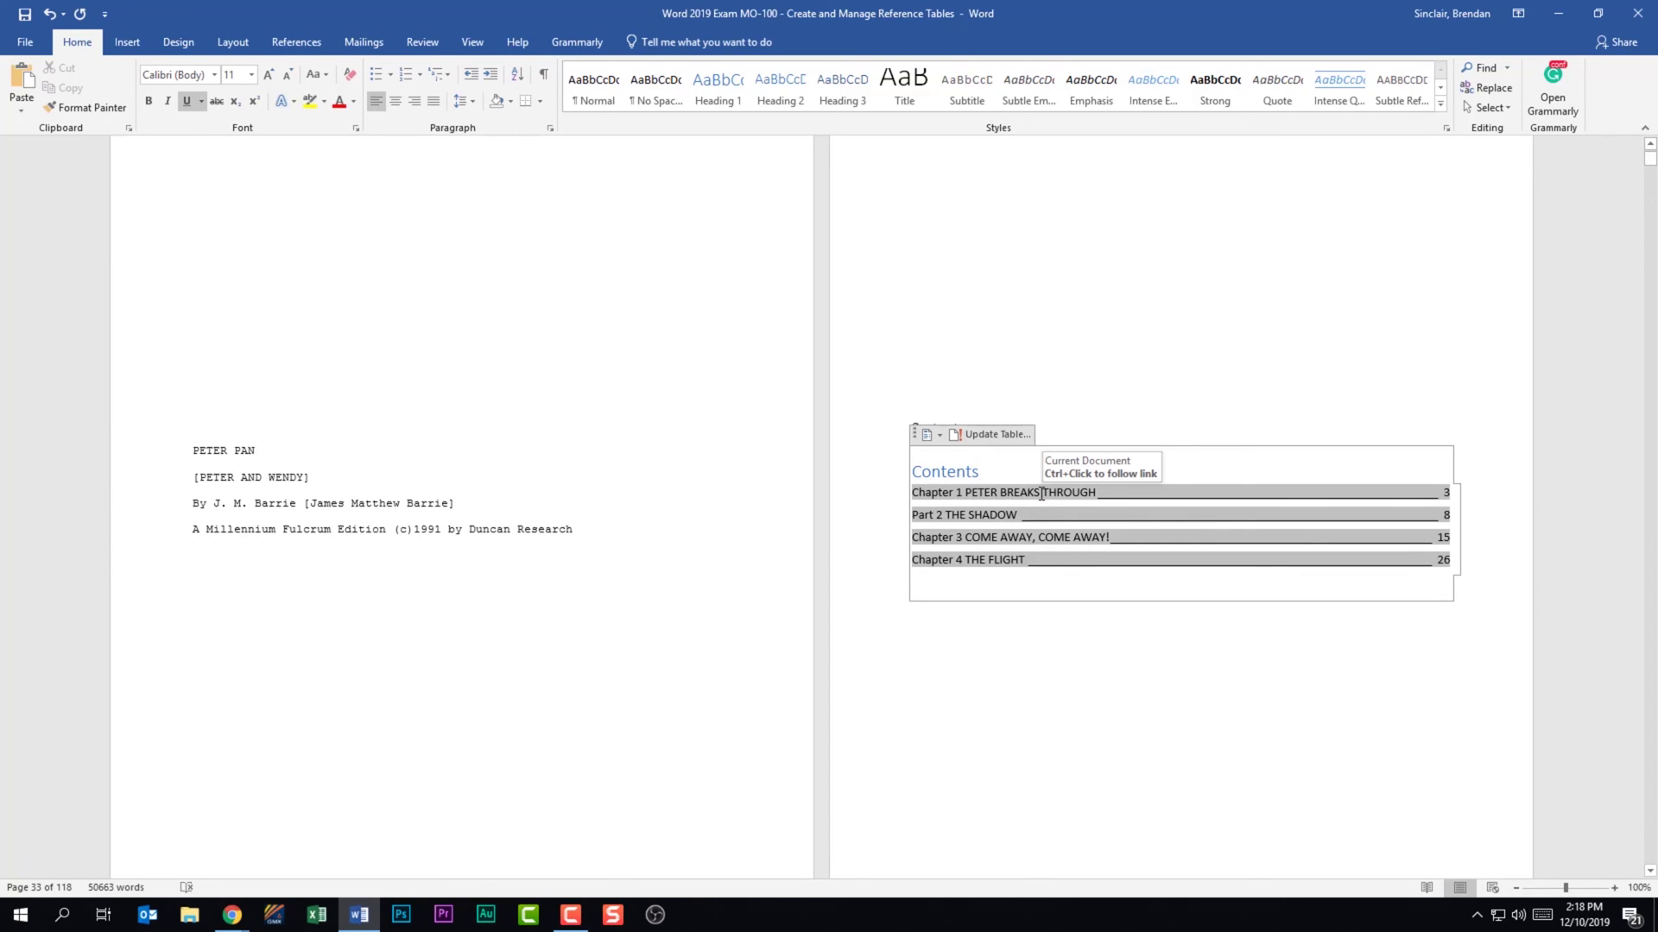
pyautogui.rightClick(1064, 537)
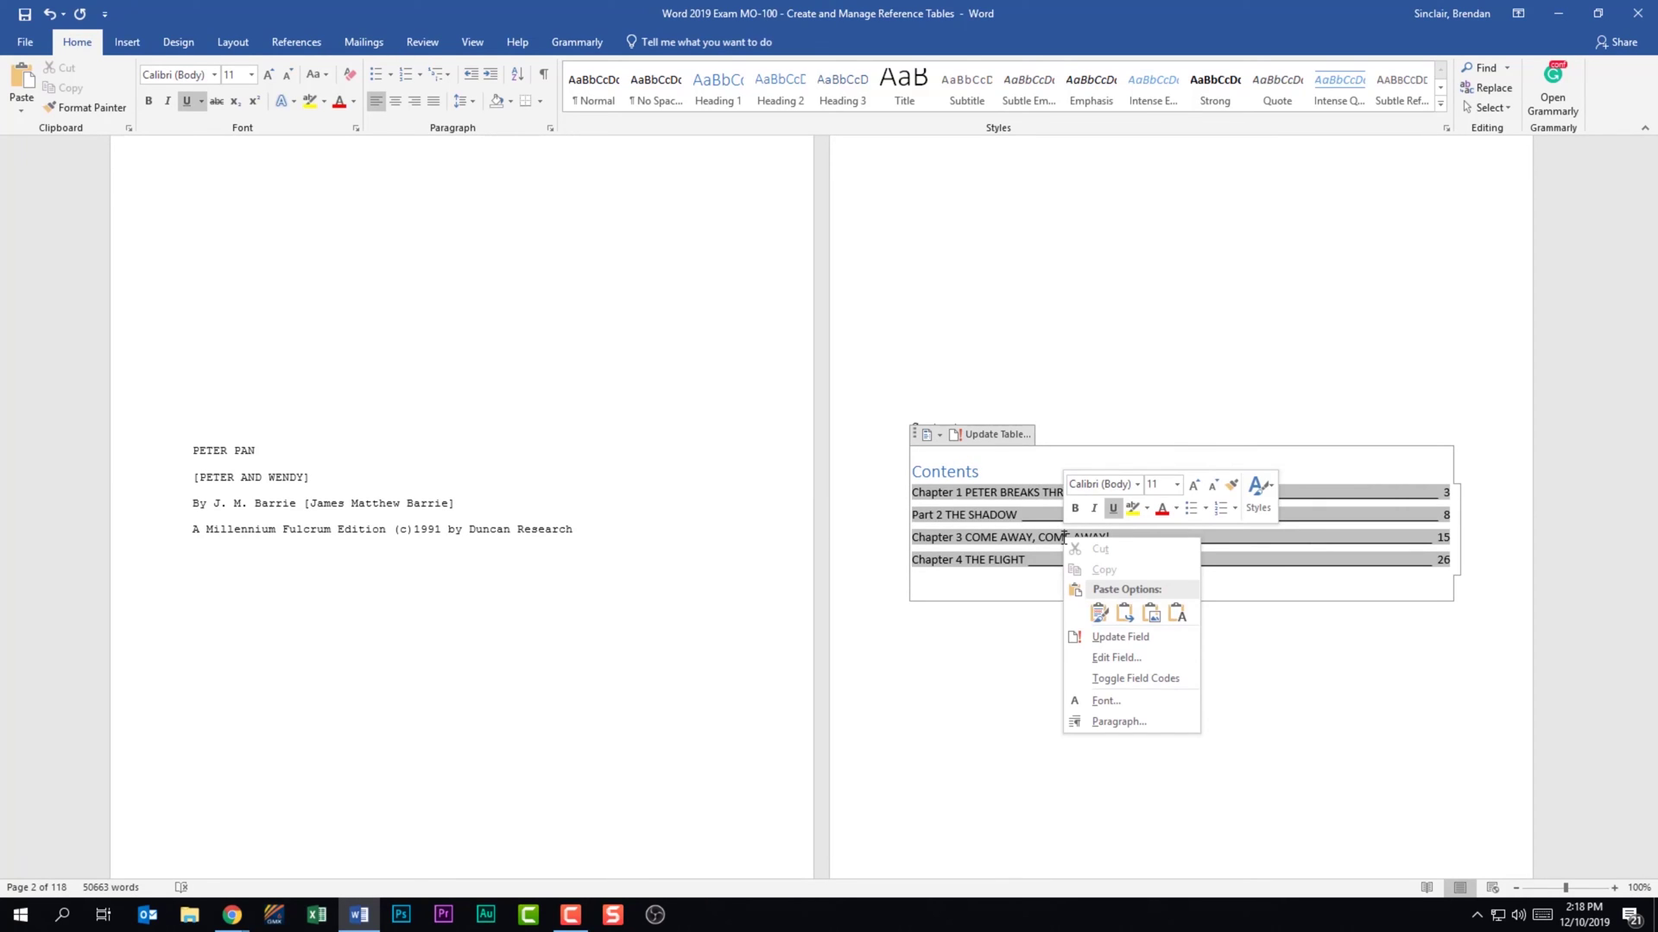
pyautogui.click(997, 436)
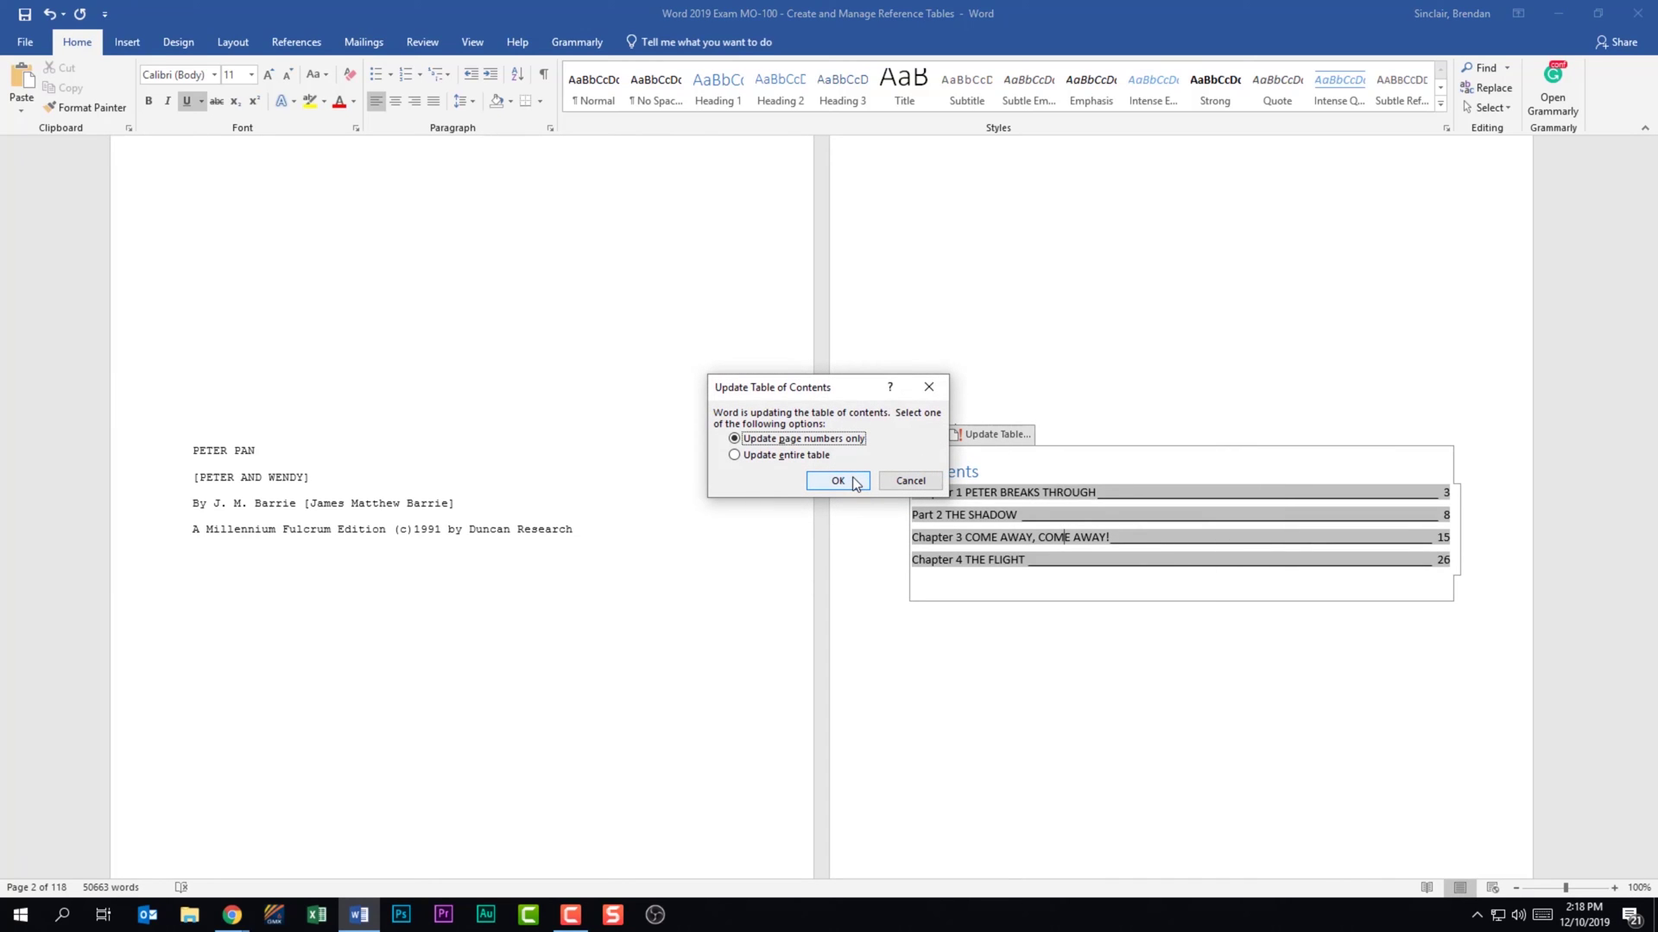
pyautogui.press('Down')
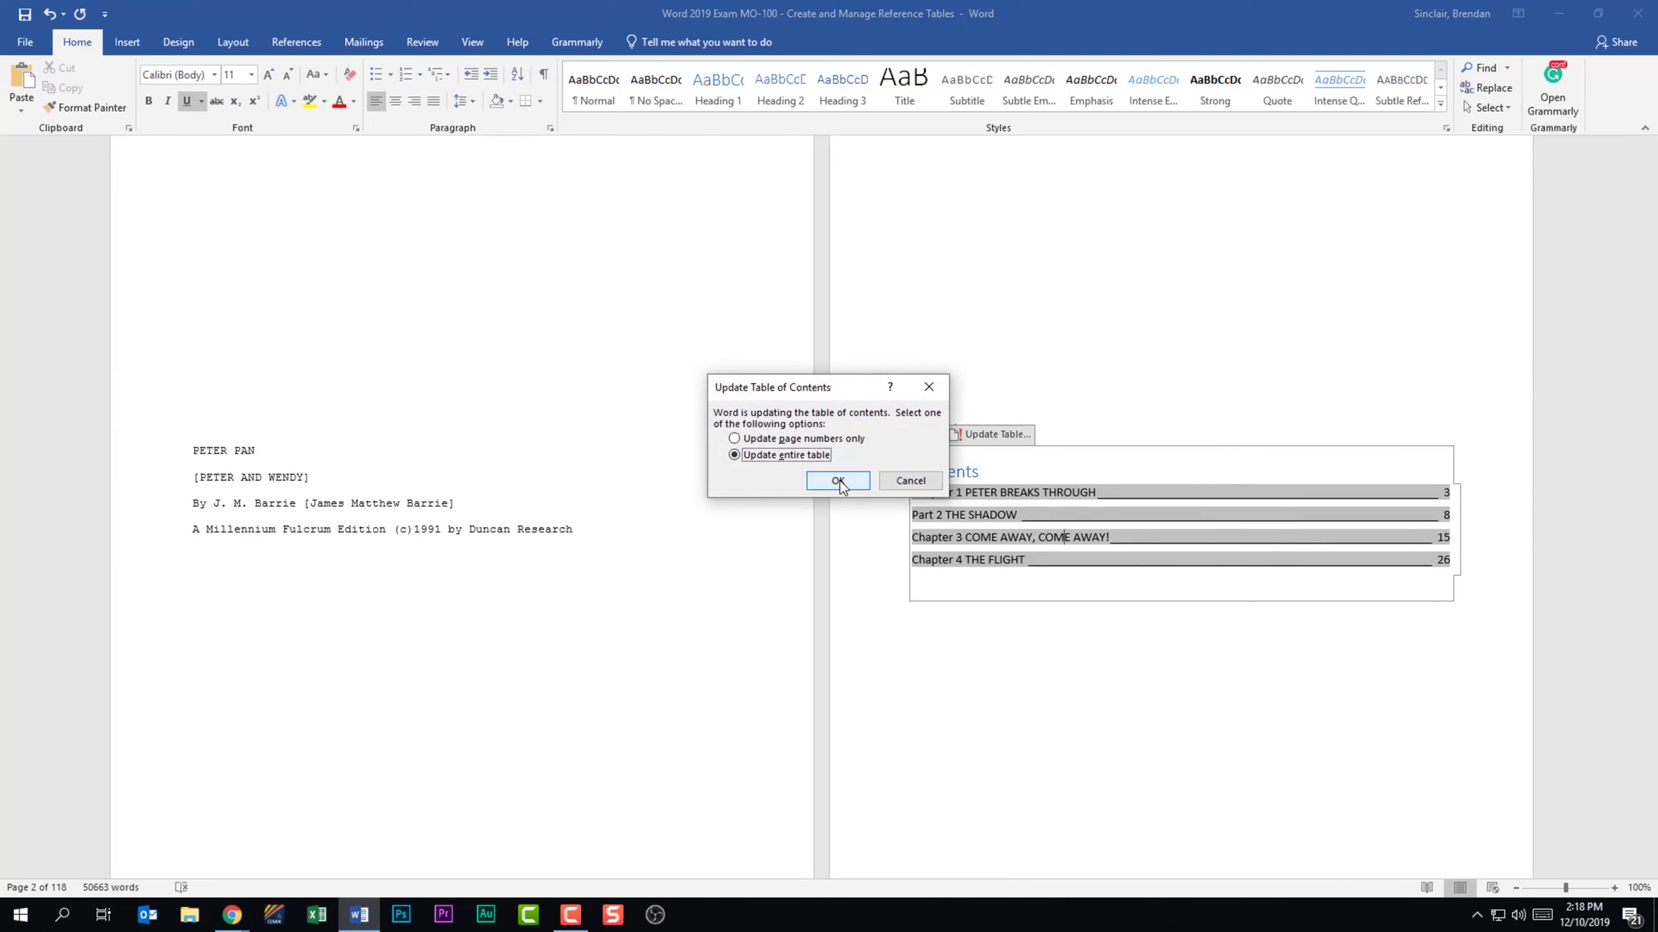
pyautogui.click(839, 480)
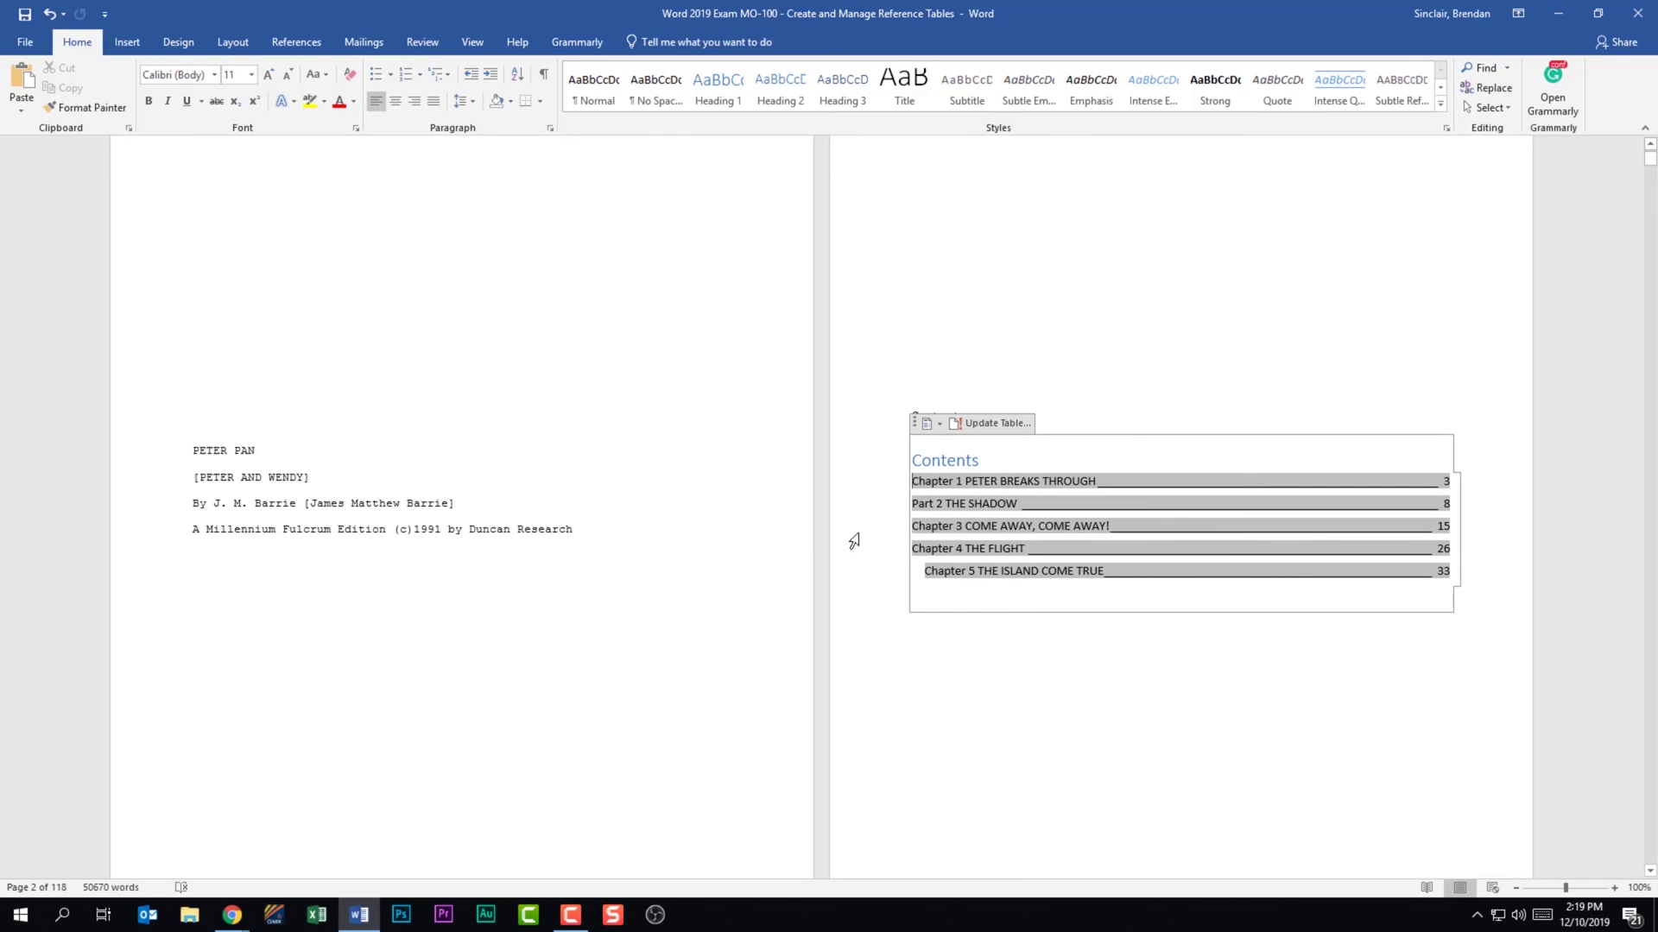
# - Set up a custom table of contents, choosing the dashed tab leader and the Fancy format
pyautogui.click(316, 41)
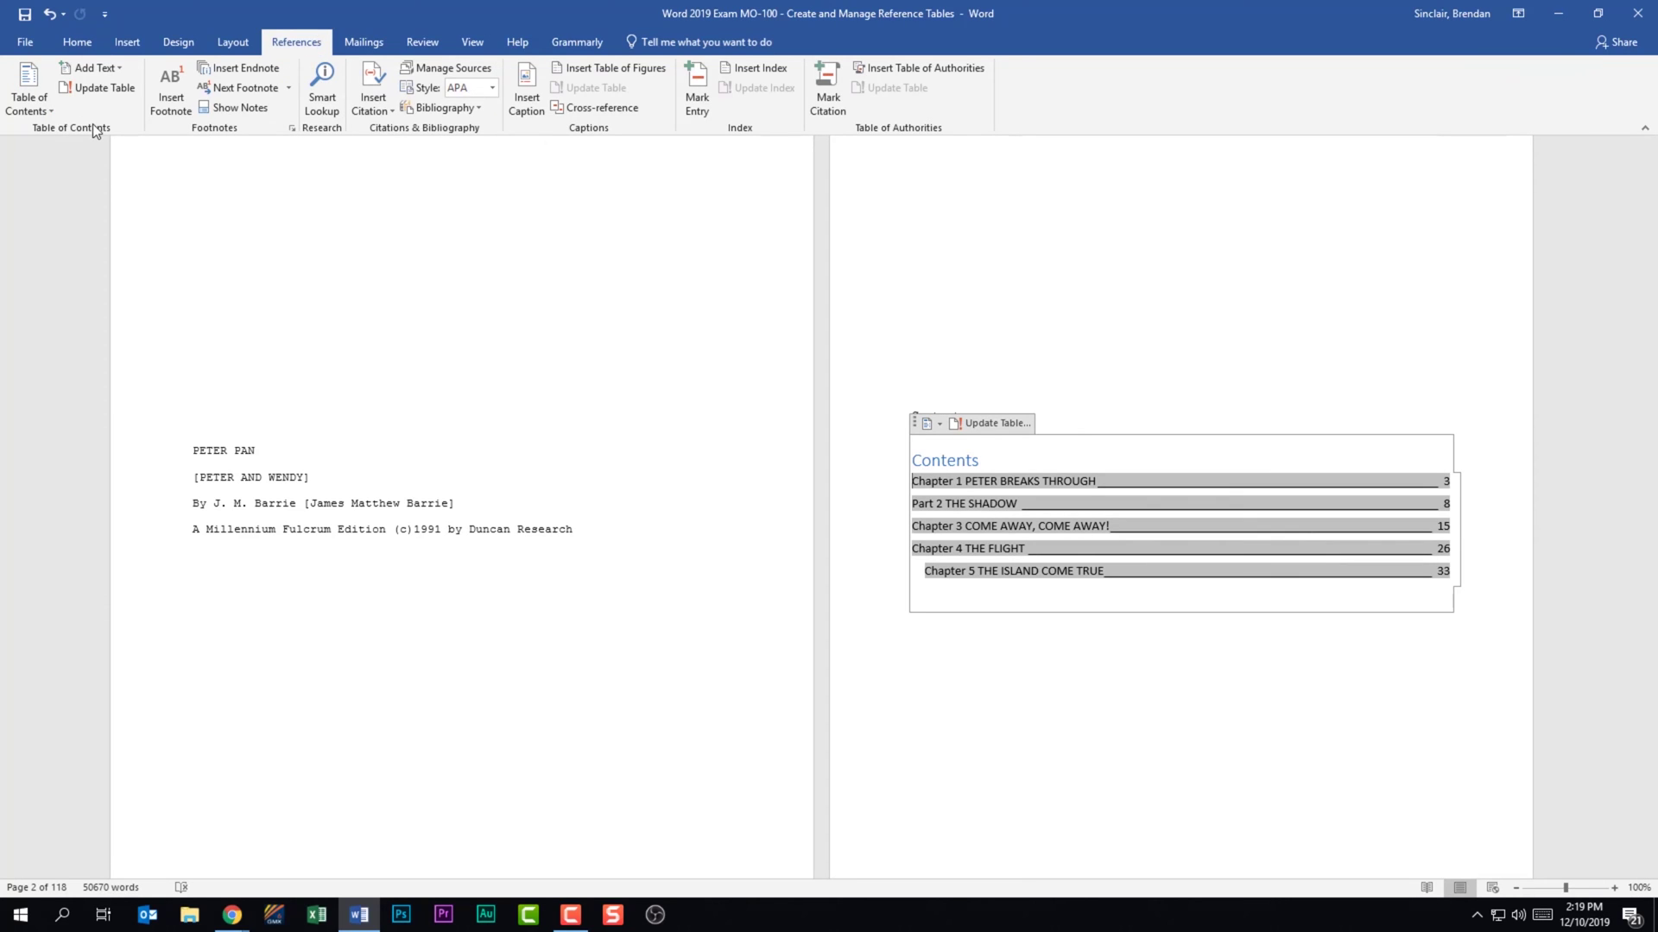
pyautogui.click(55, 101)
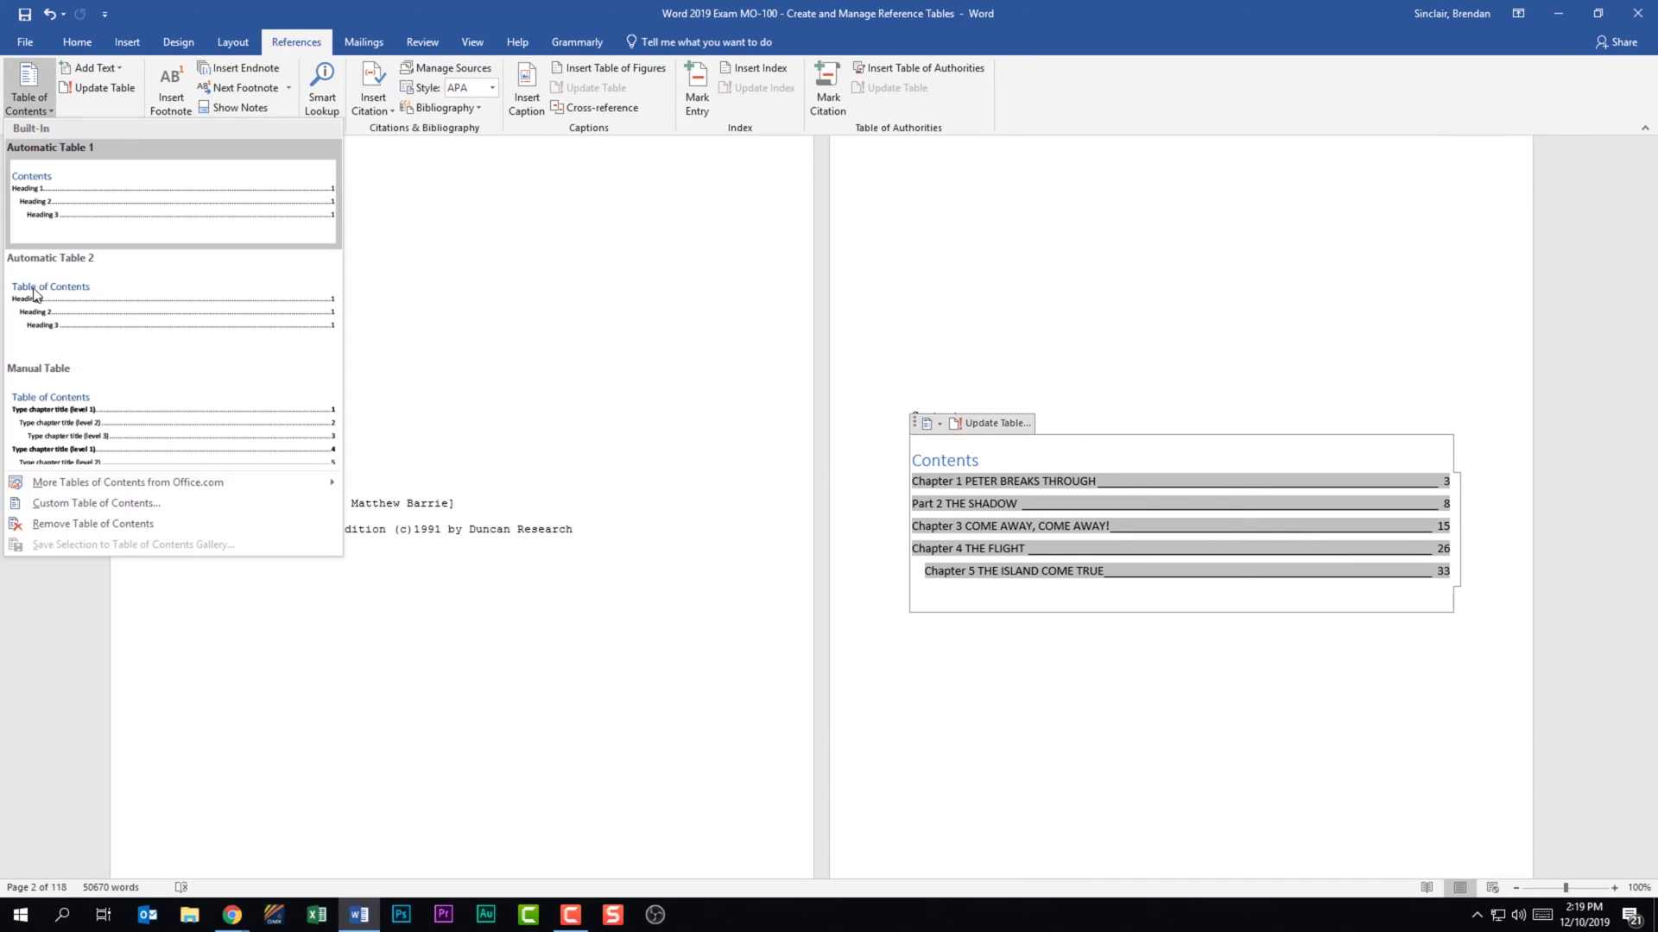
pyautogui.click(218, 504)
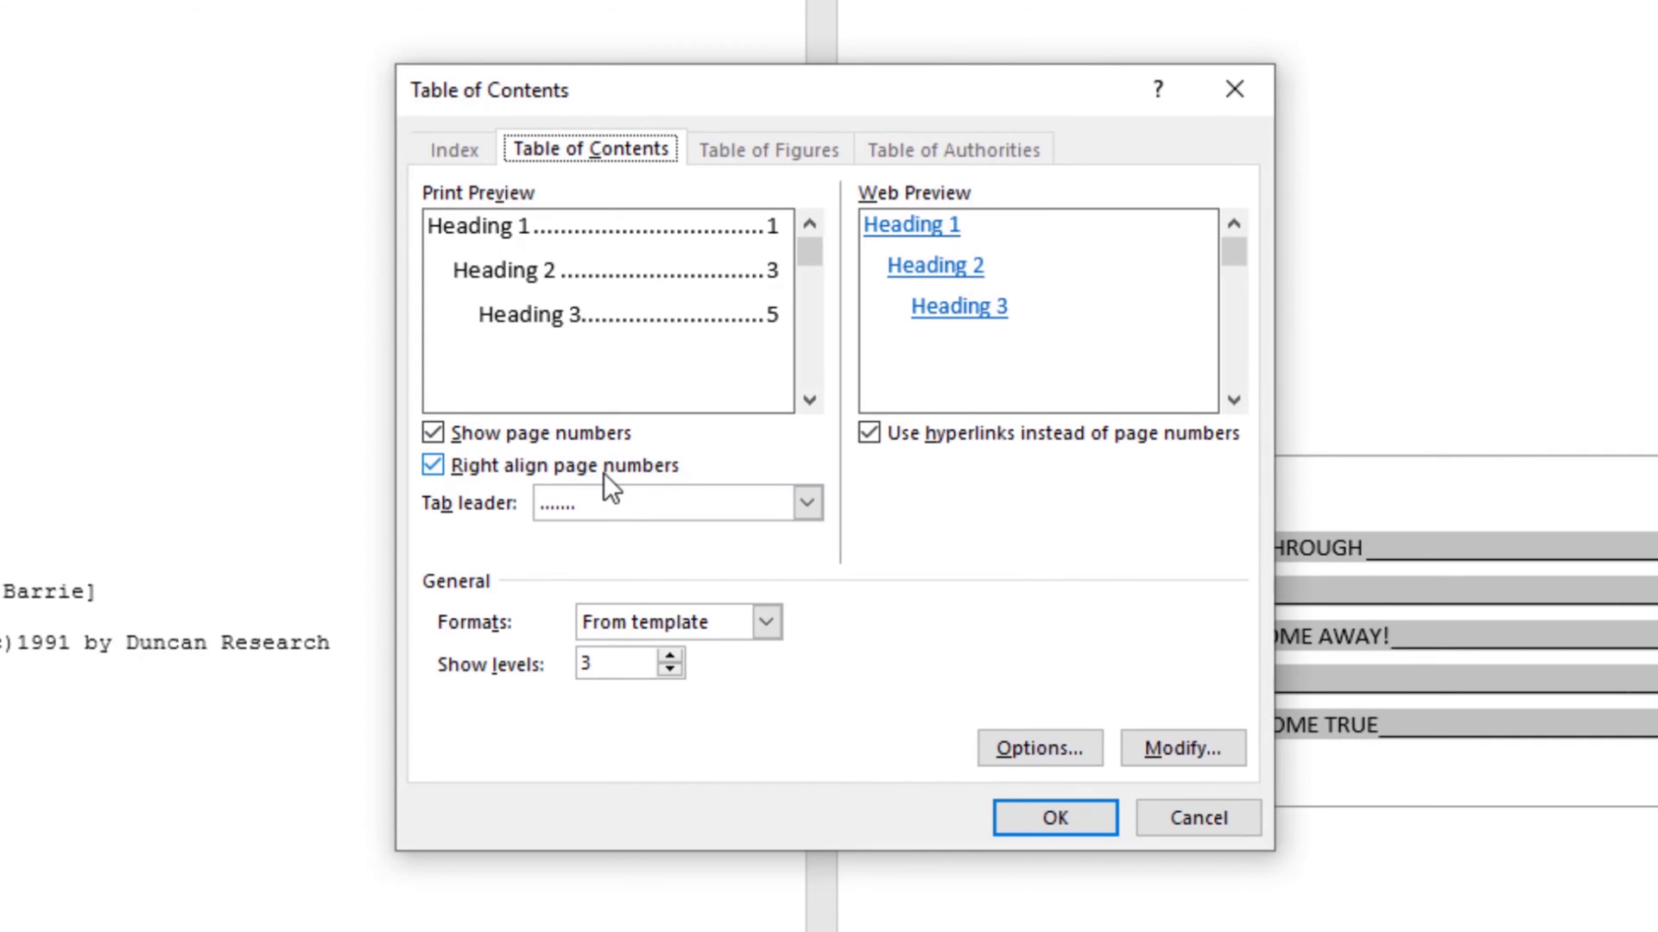
pyautogui.click(673, 505)
pyautogui.click(707, 583)
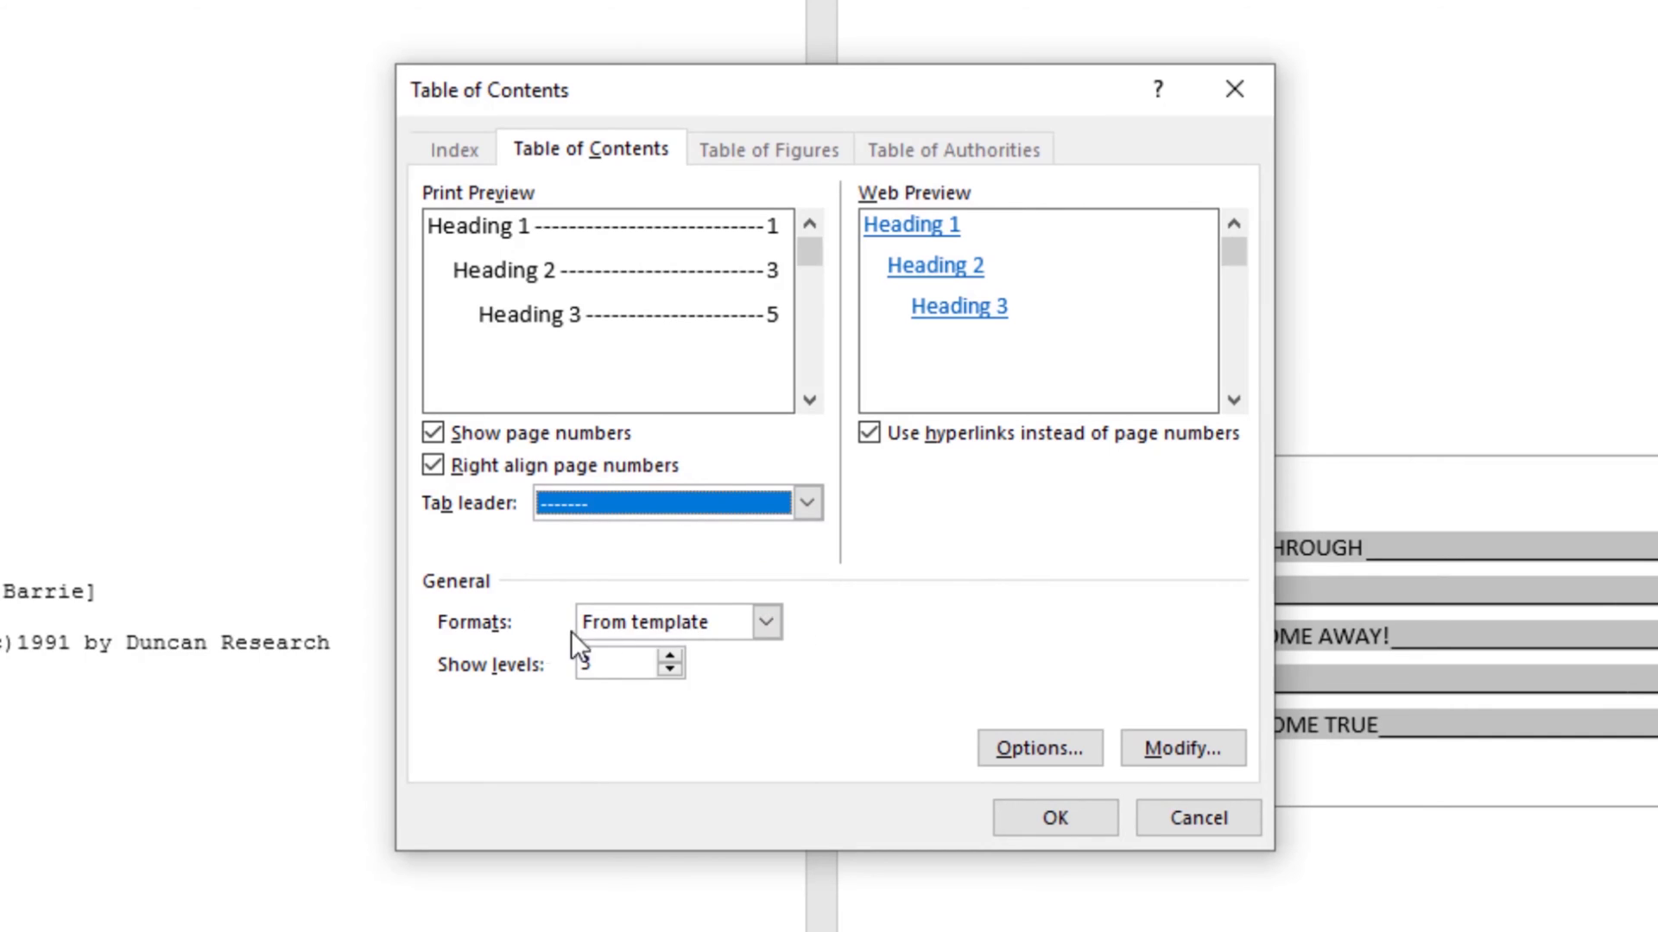
pyautogui.click(718, 620)
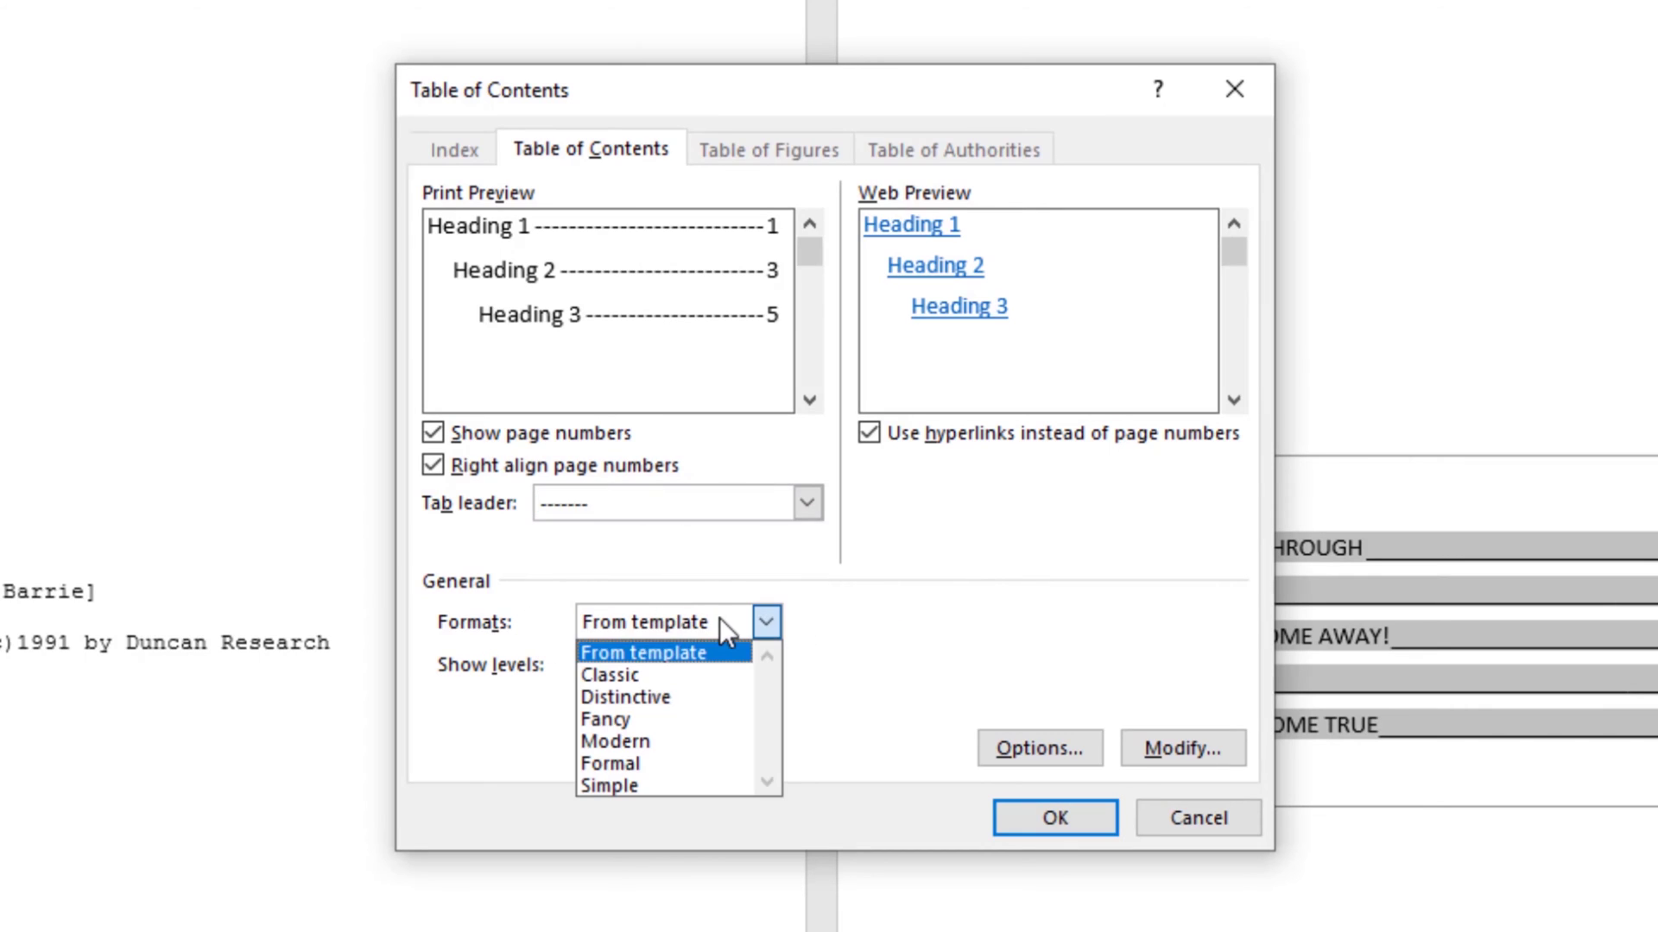
pyautogui.click(677, 719)
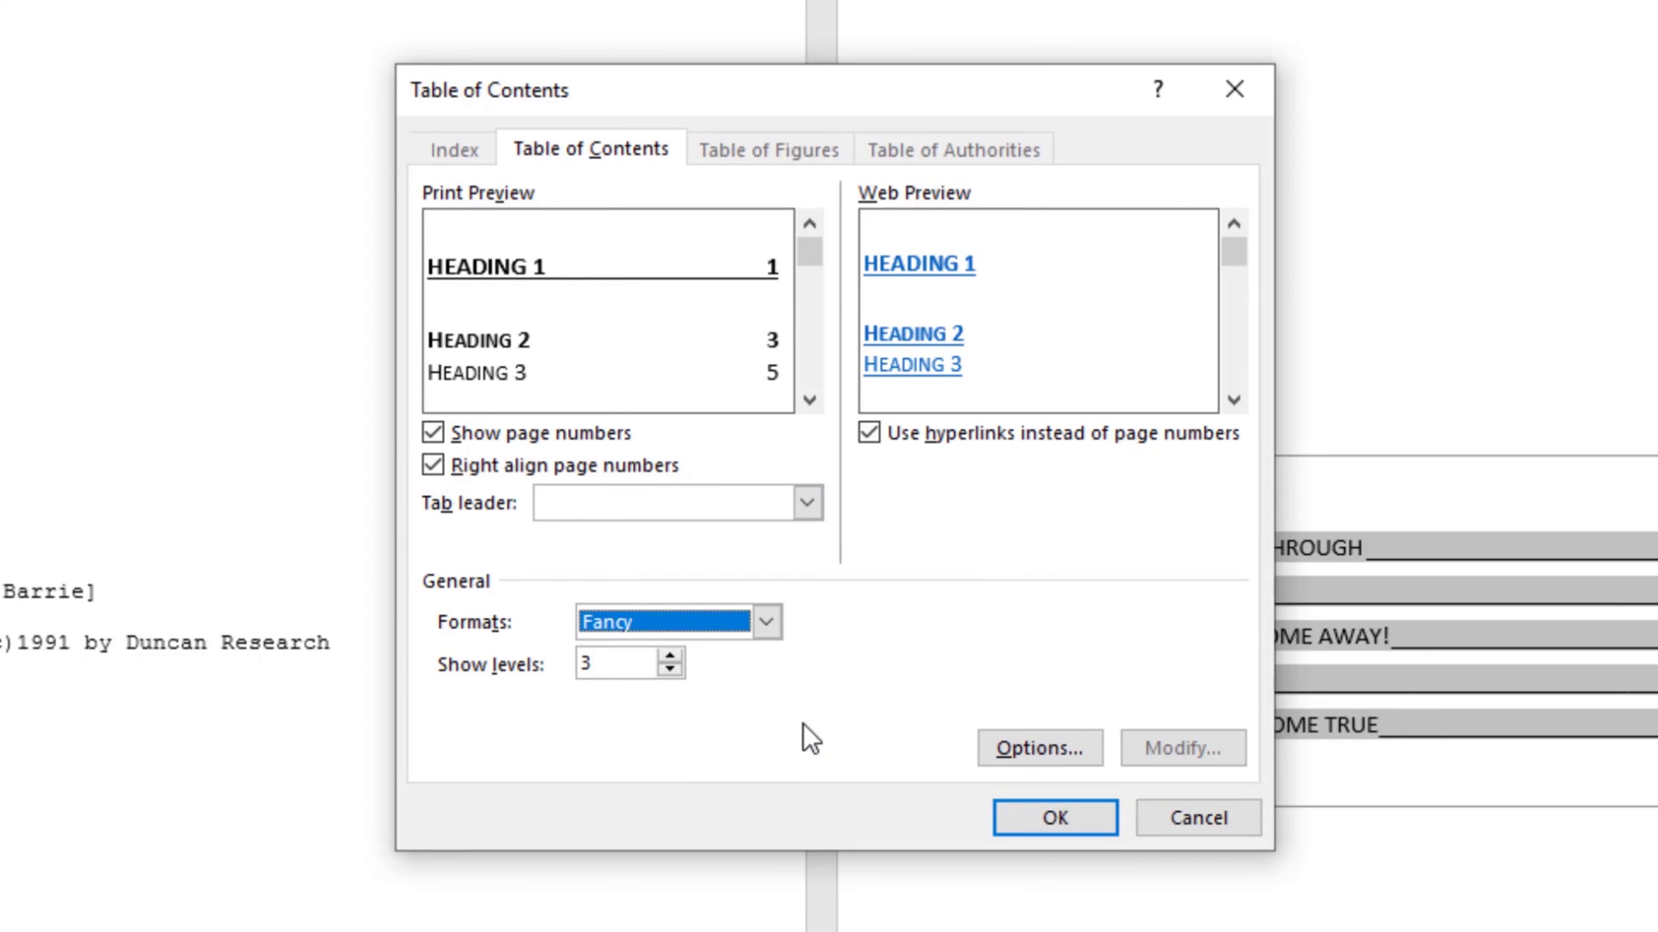
# - Review the styles and levels in the table of contents options without changing them, and replace the existing table with the custom one
pyautogui.click(1046, 747)
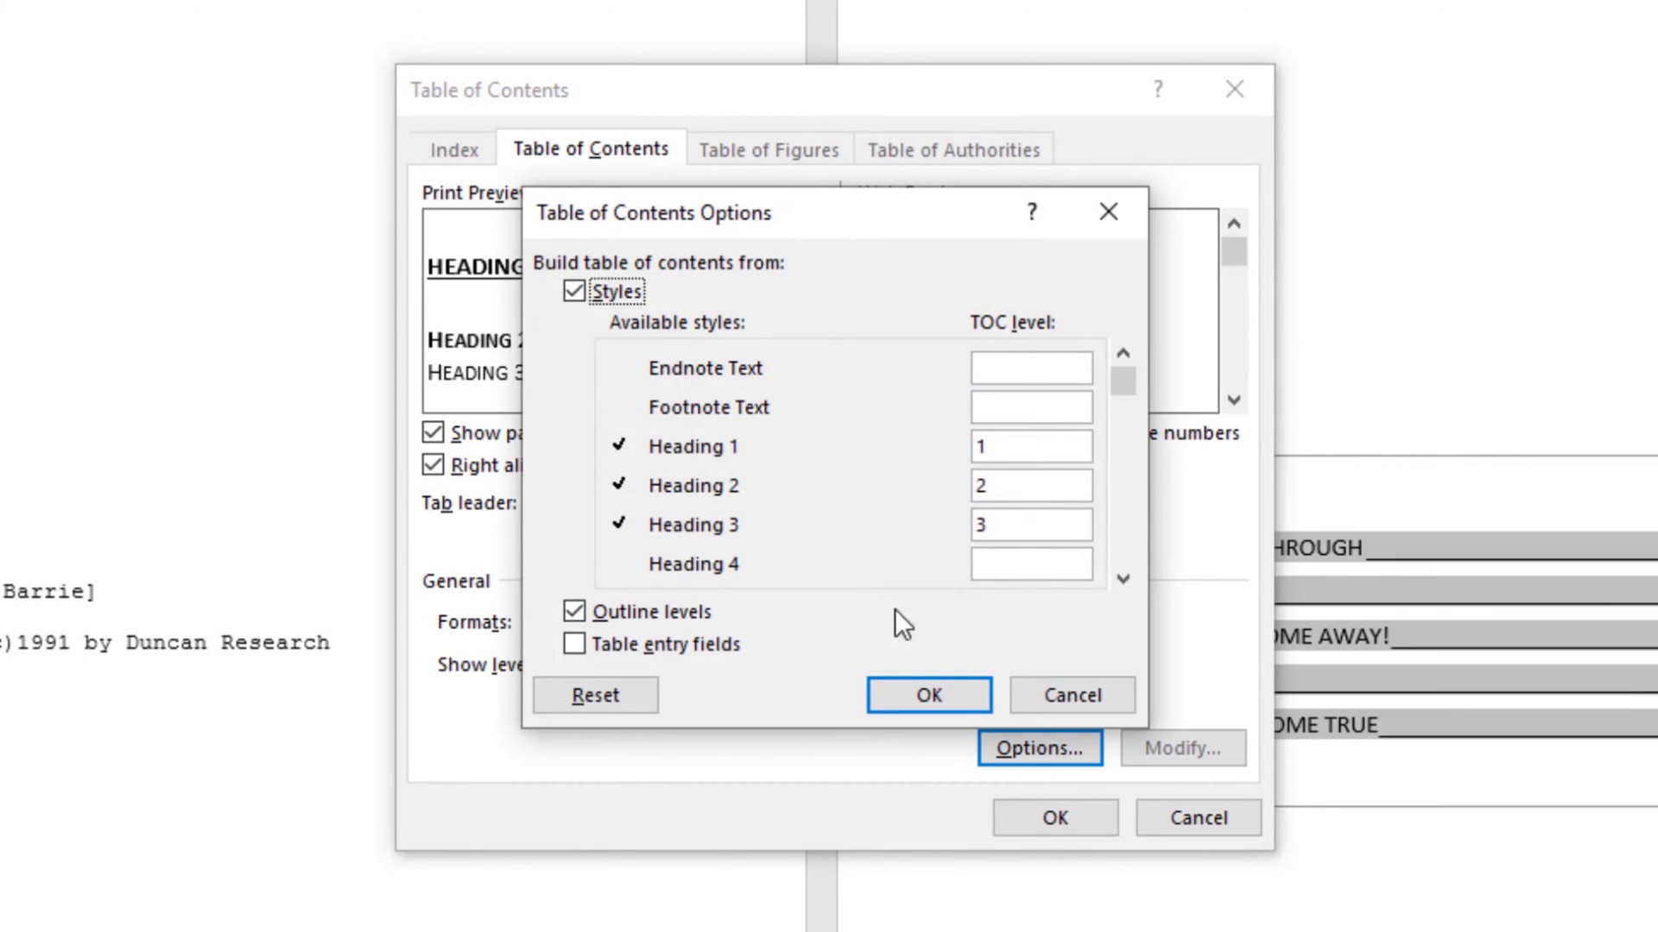
pyautogui.moveTo(1117, 381); pyautogui.dragTo(1116, 484)
pyautogui.moveTo(1120, 558); pyautogui.dragTo(1138, 364)
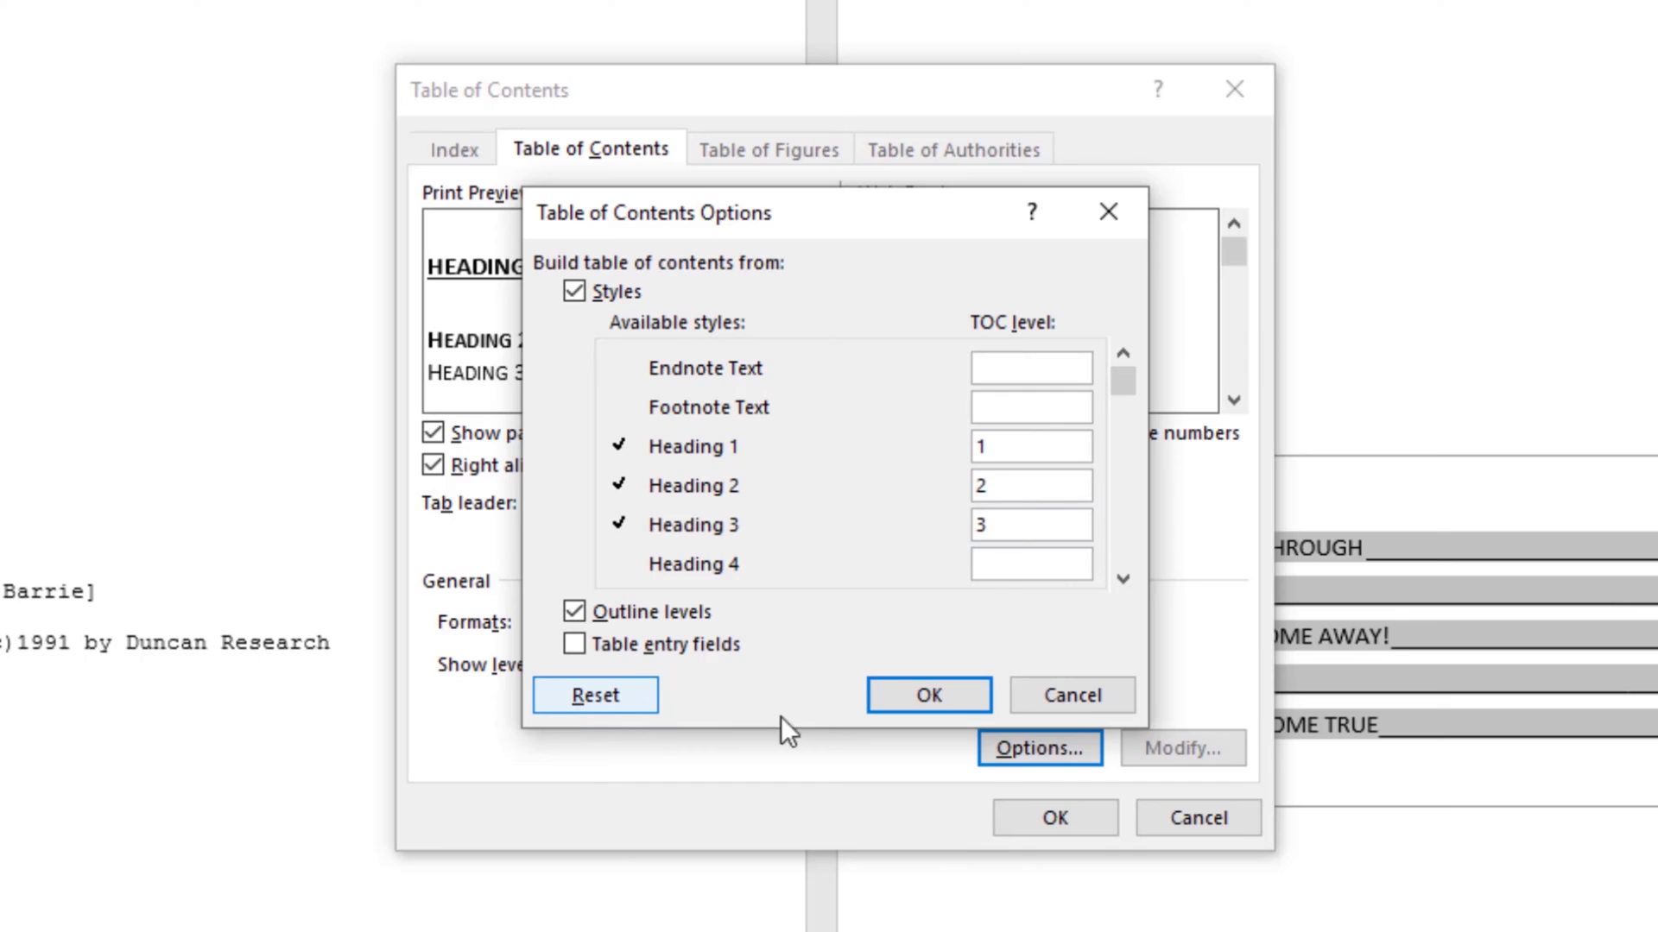
pyautogui.click(1036, 693)
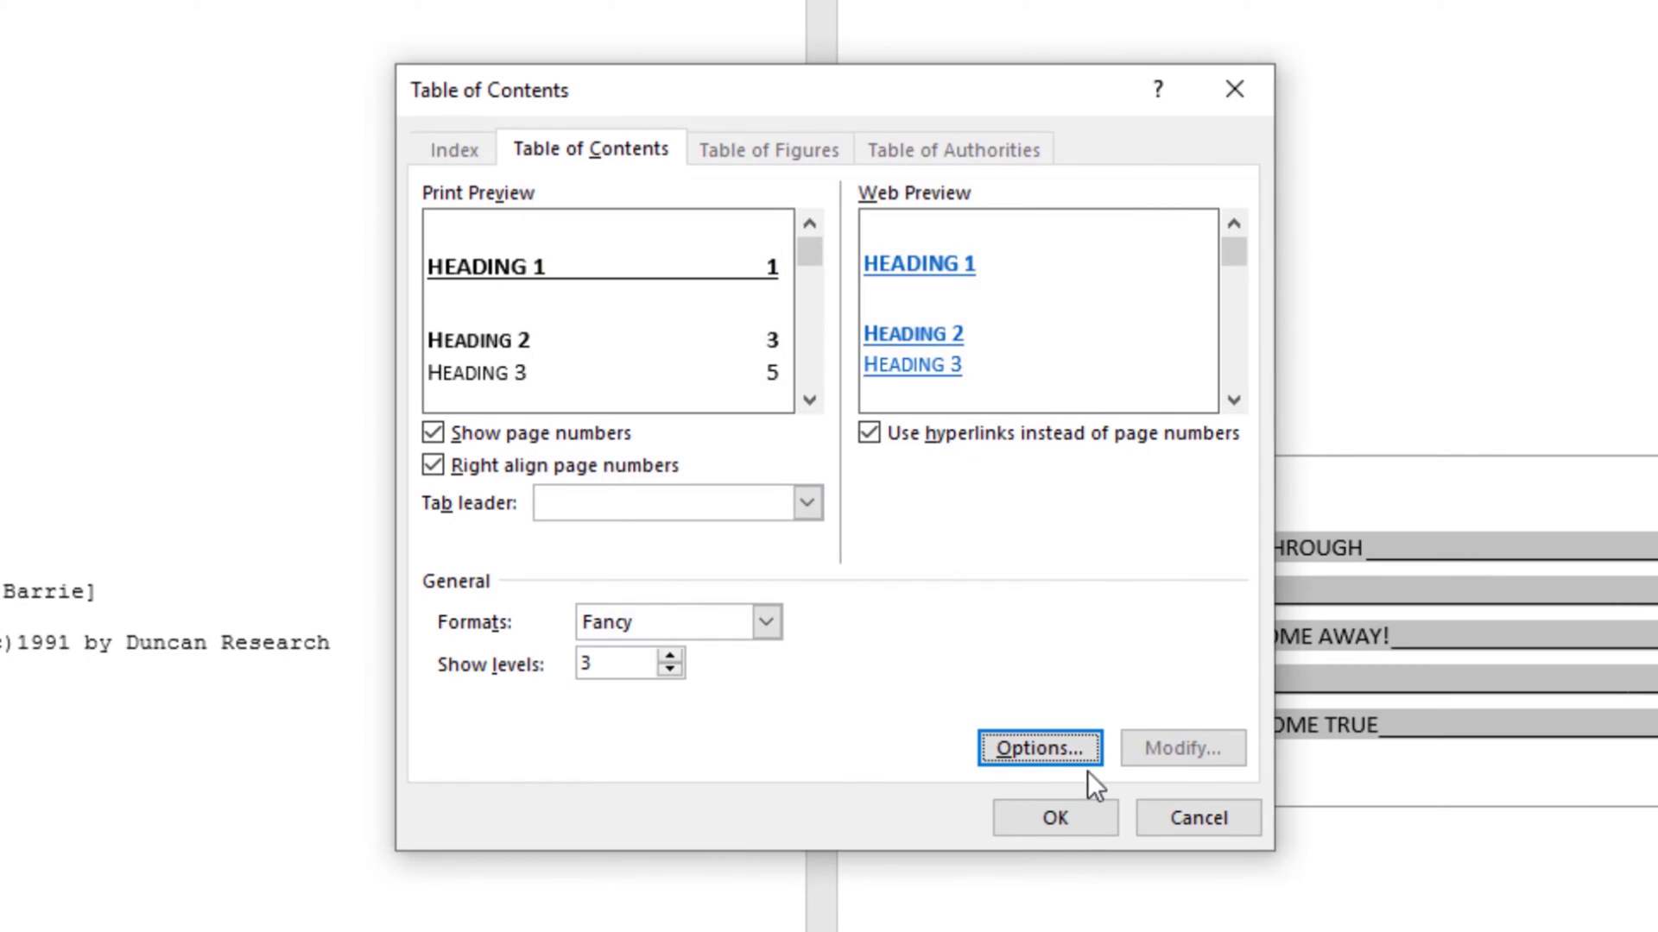
pyautogui.click(1065, 816)
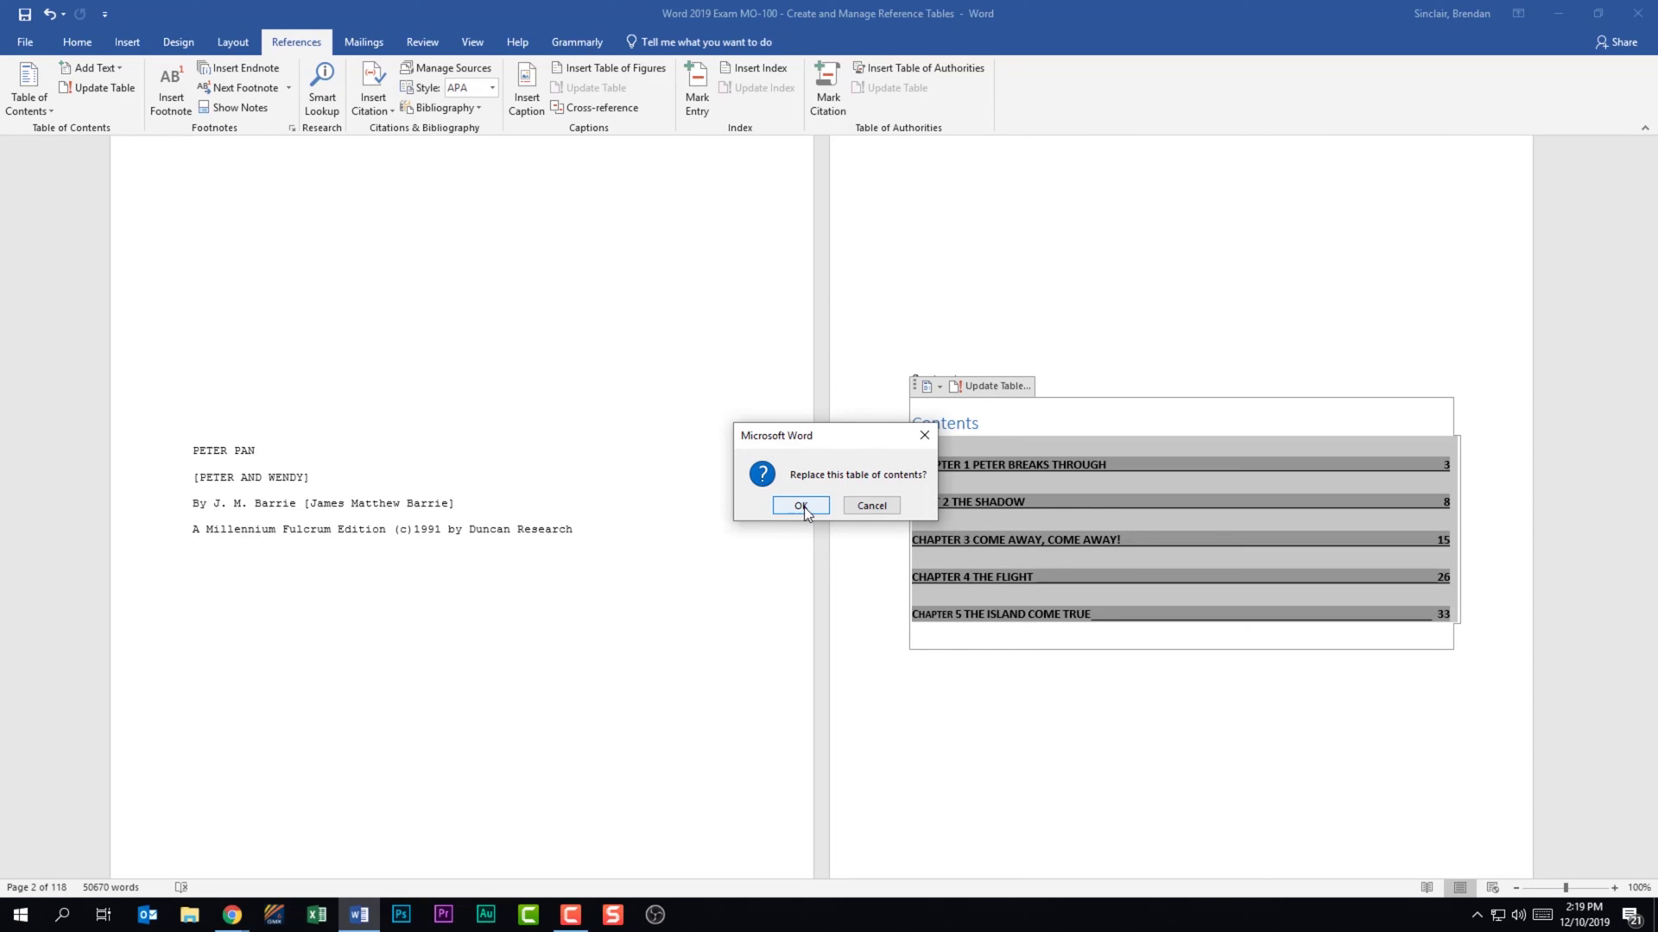
pyautogui.click(801, 506)
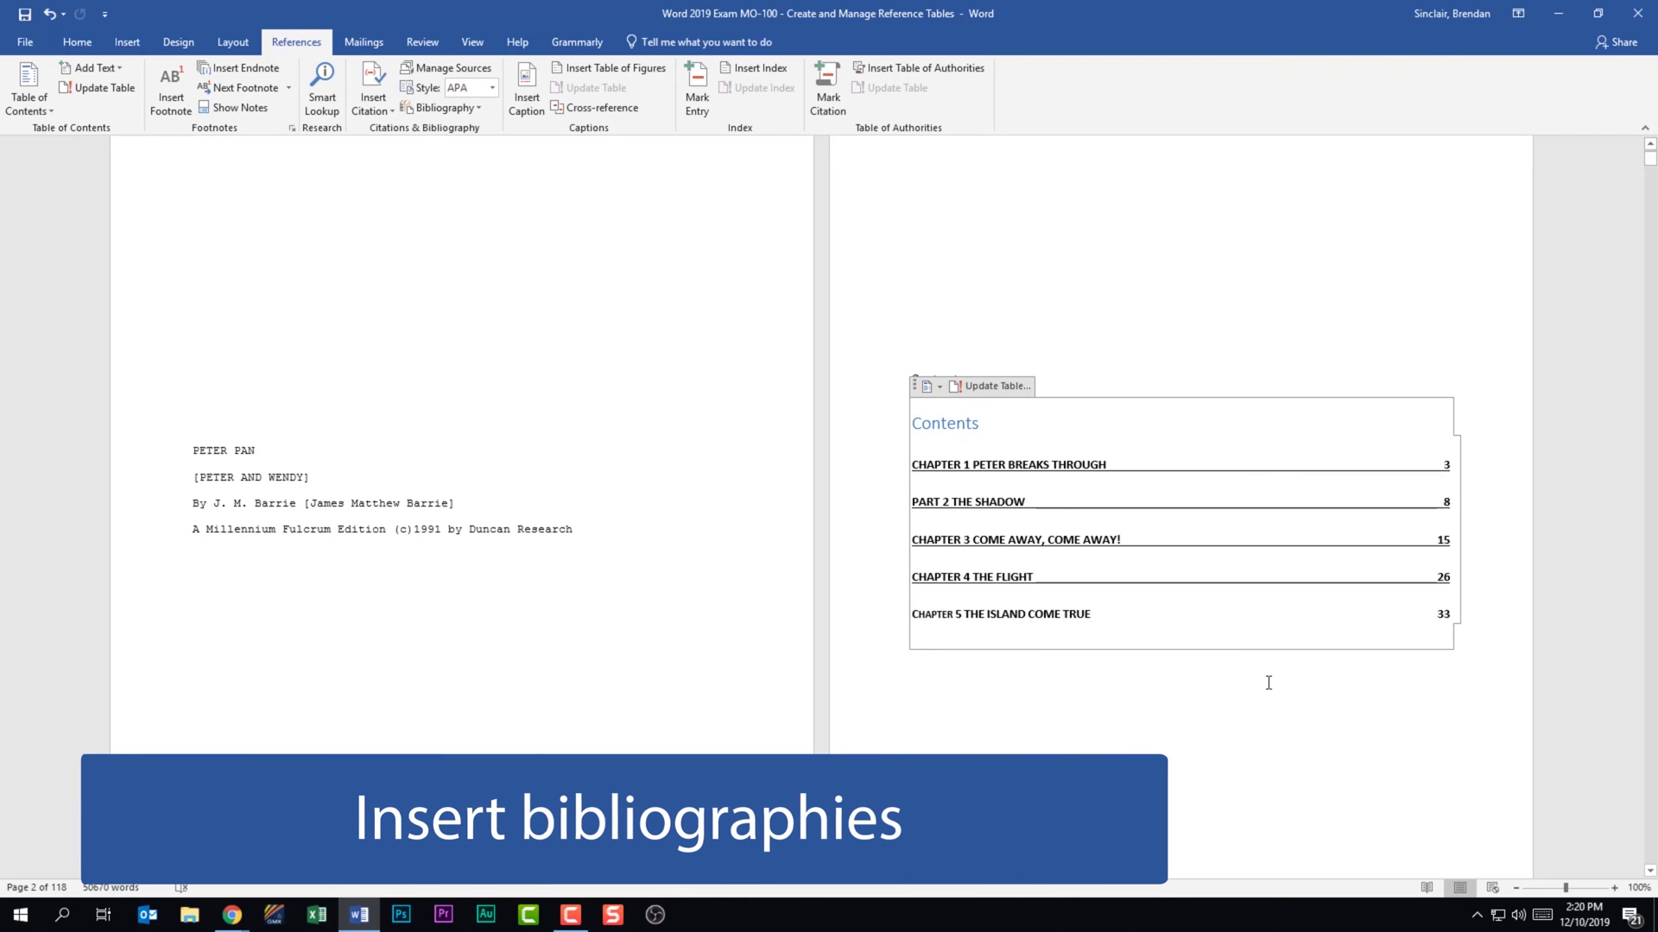
# - Insert a plain bibliography without a heading on the empty line below the table of contents
pyautogui.click(919, 668)
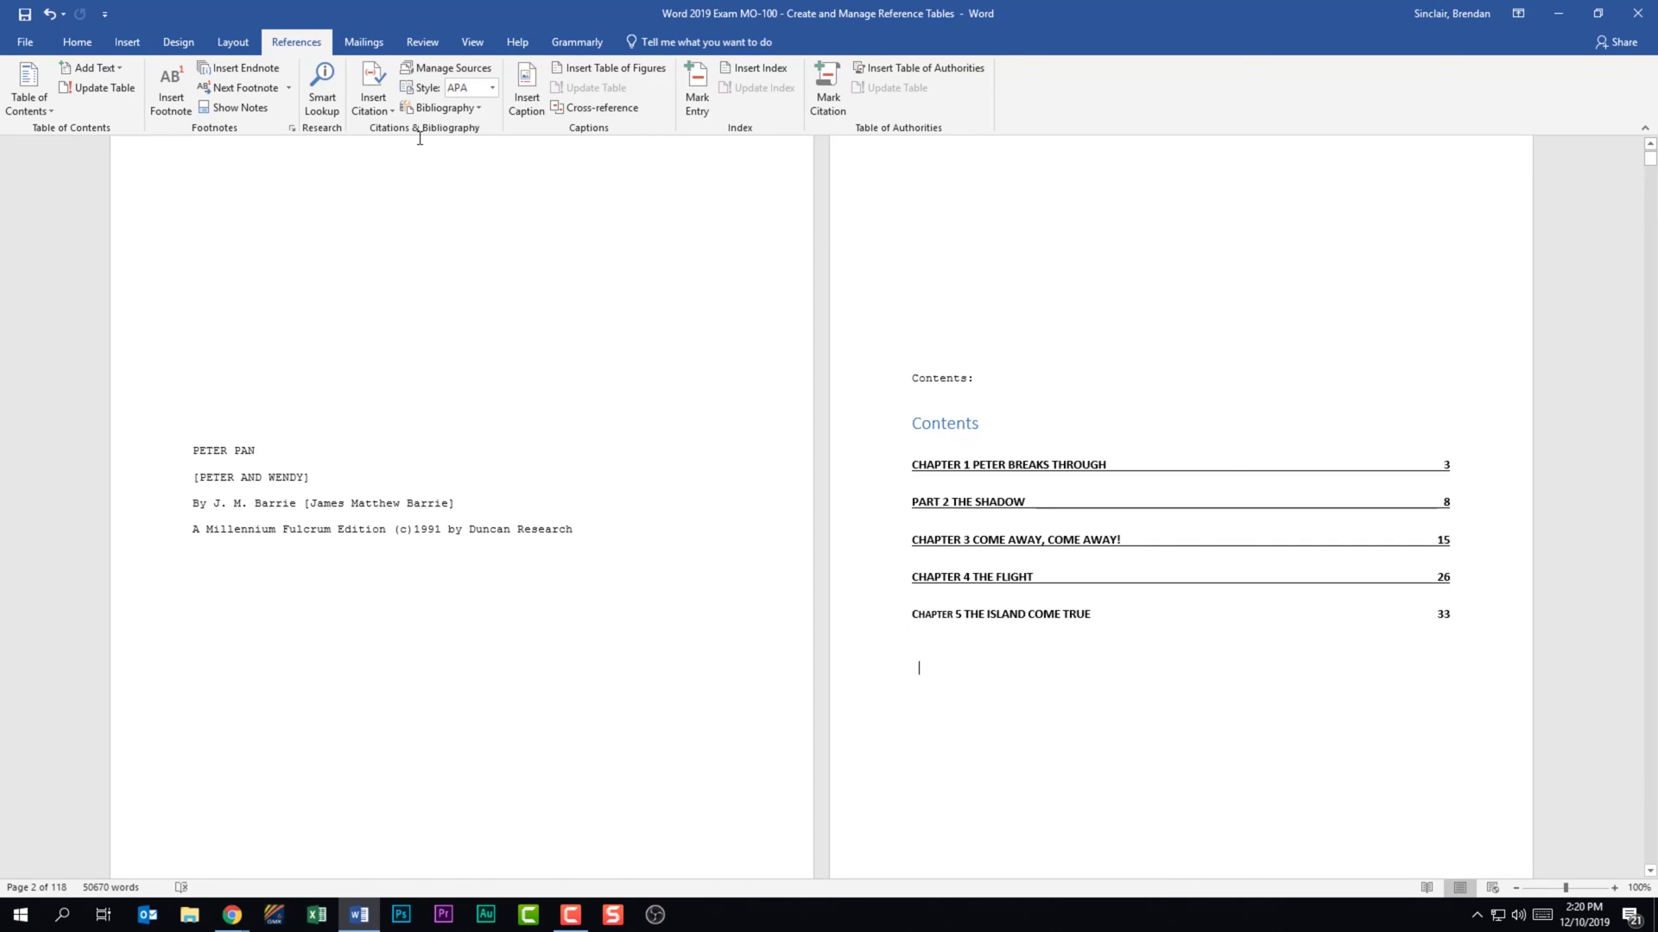
pyautogui.click(475, 110)
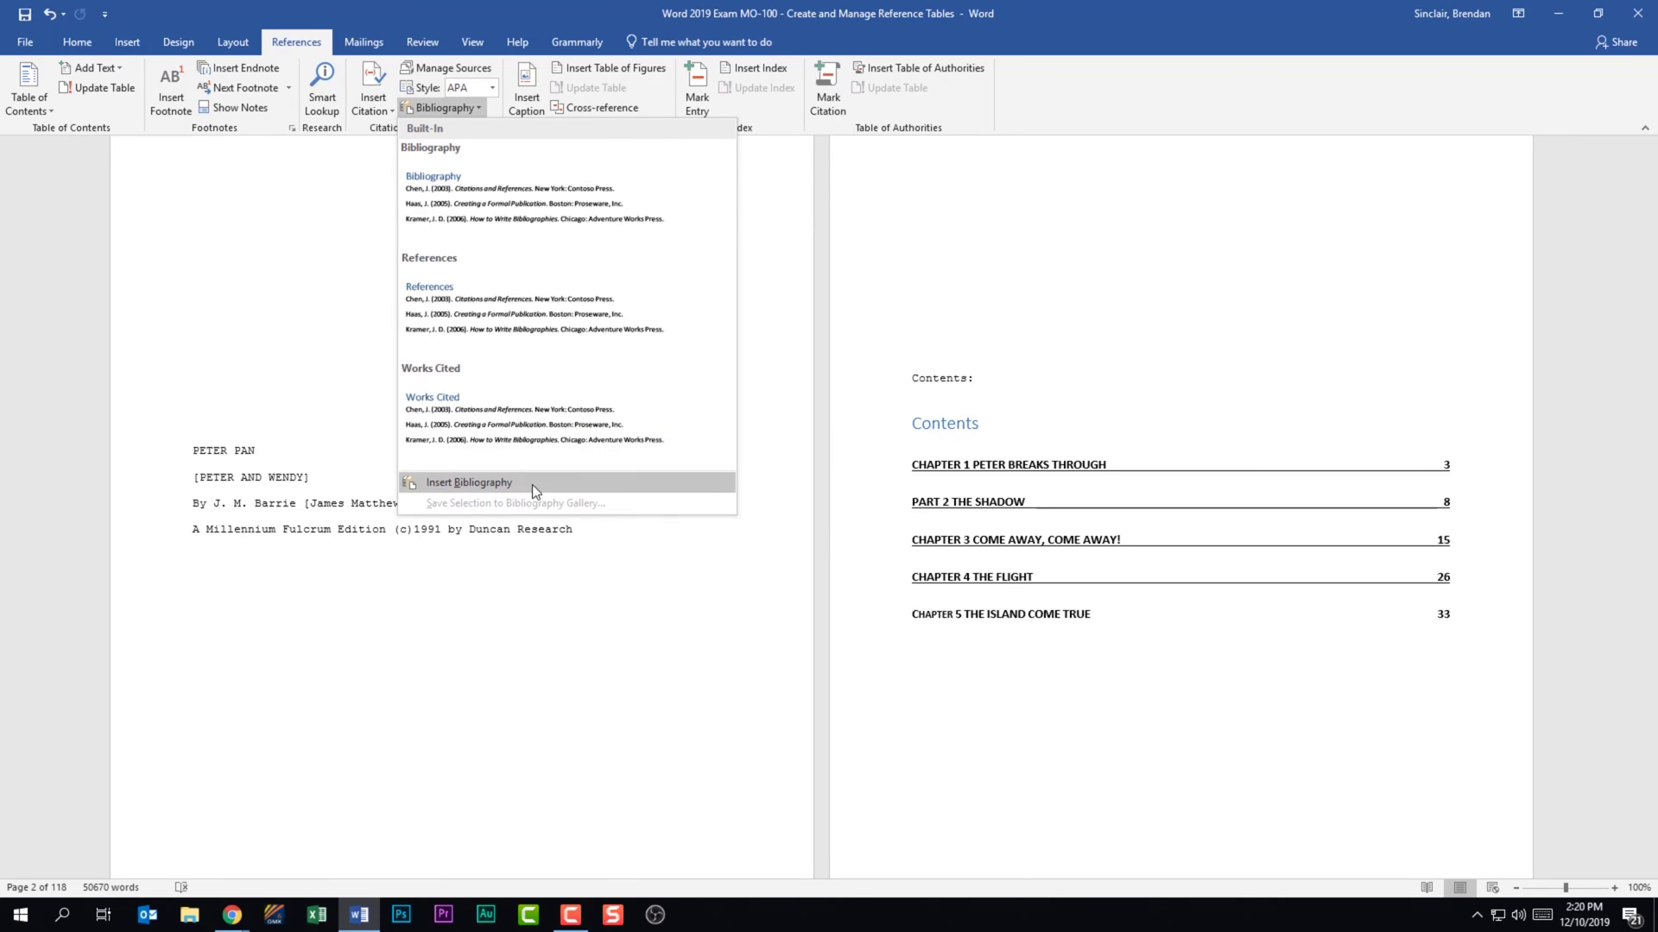
pyautogui.click(481, 489)
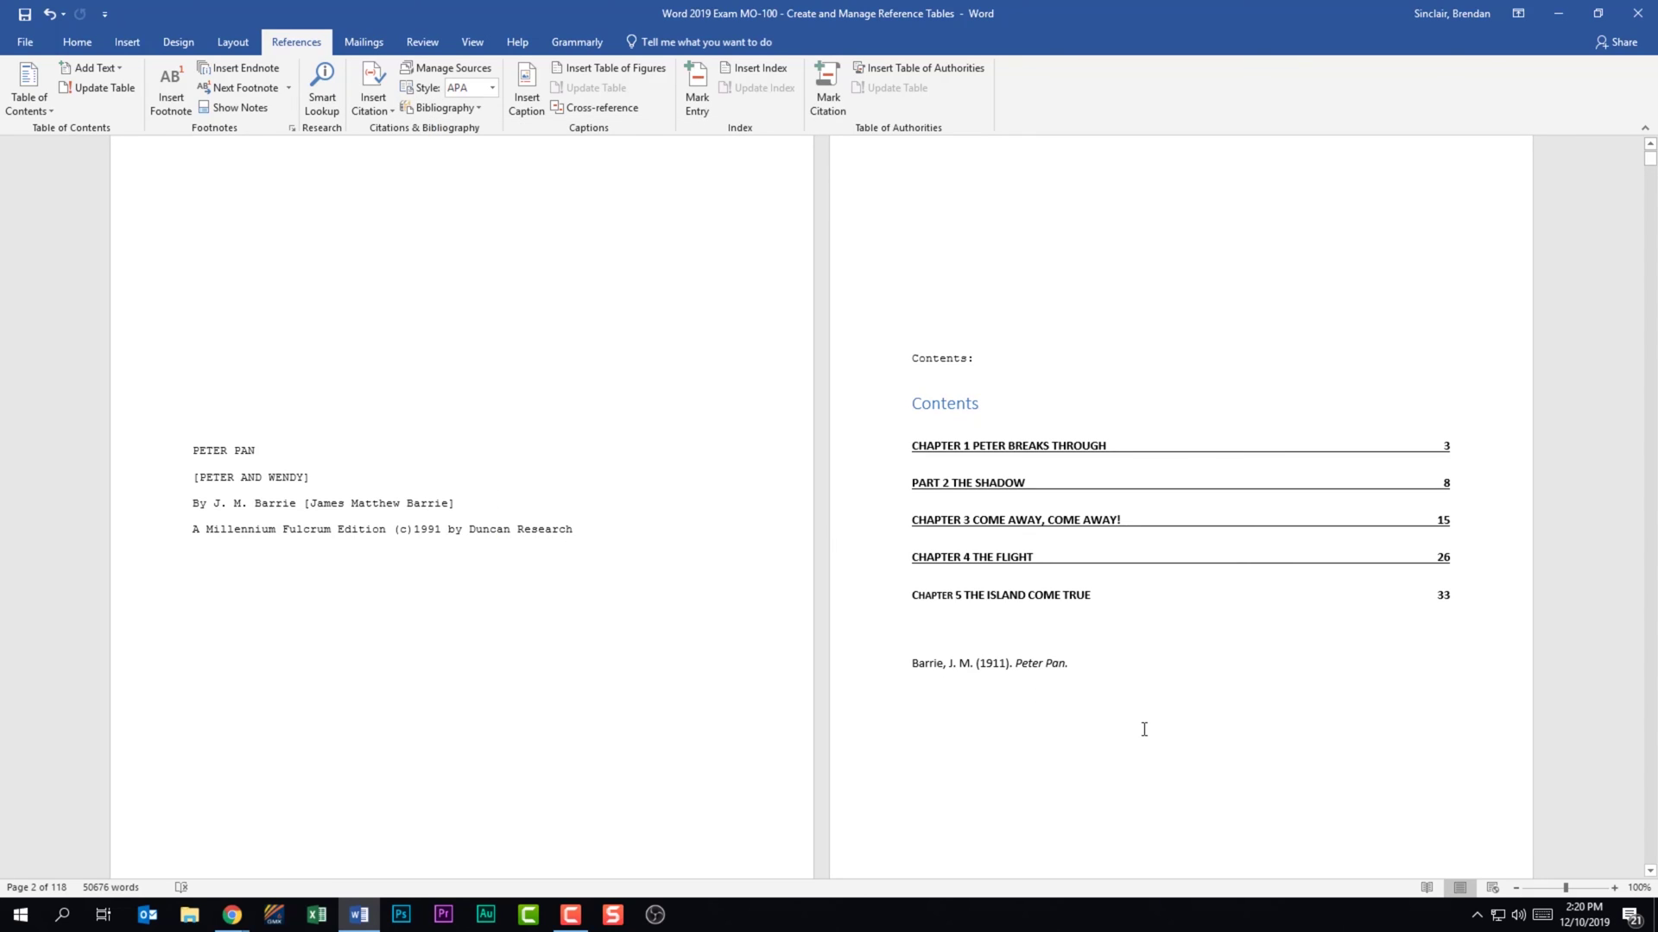
# - Start a new line after the plain bibliography entry and insert the built-in Bibliography with its heading there
pyautogui.click(1105, 666)
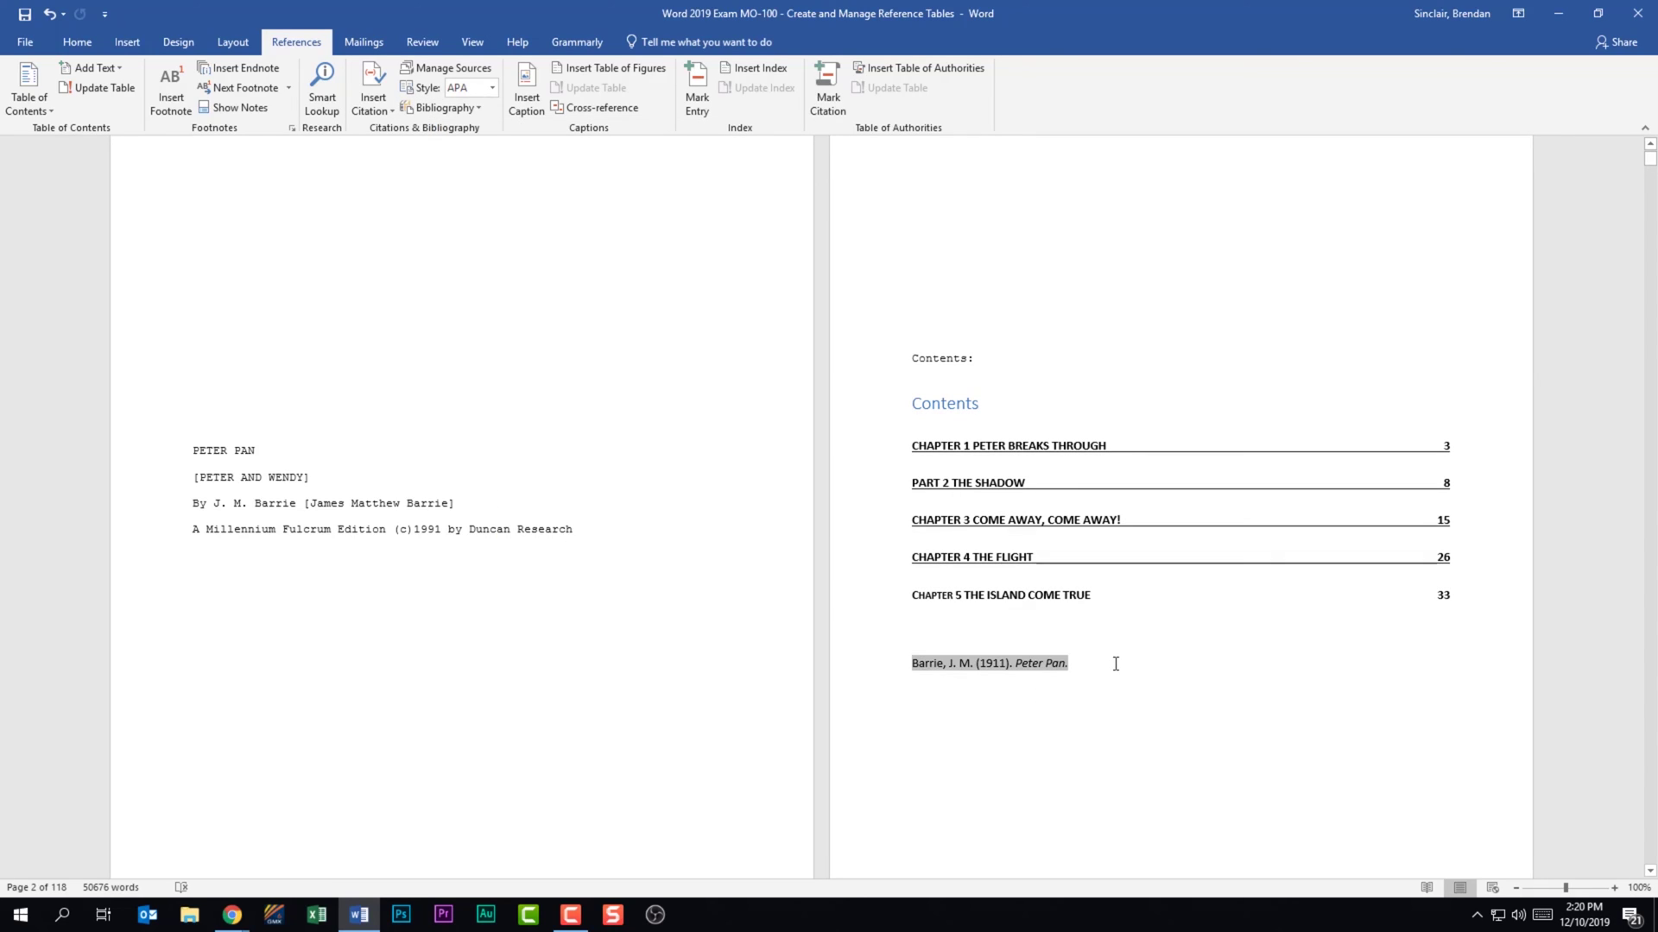
pyautogui.hotkey('ctrl', 'z')
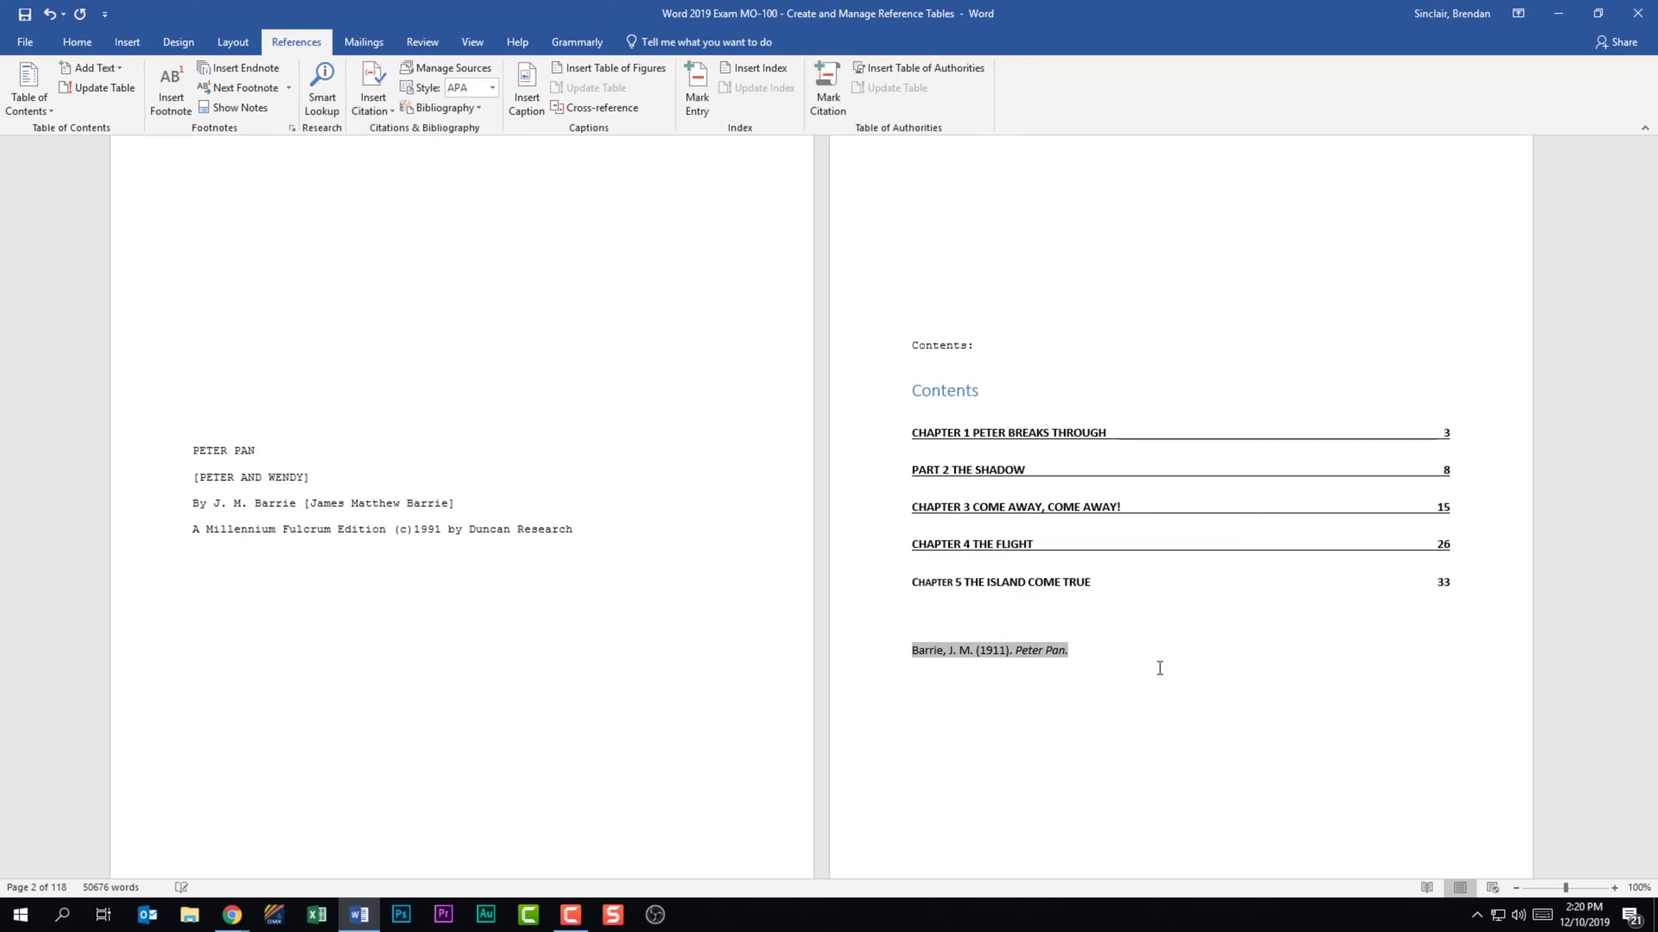
pyautogui.click(442, 107)
pyautogui.click(482, 171)
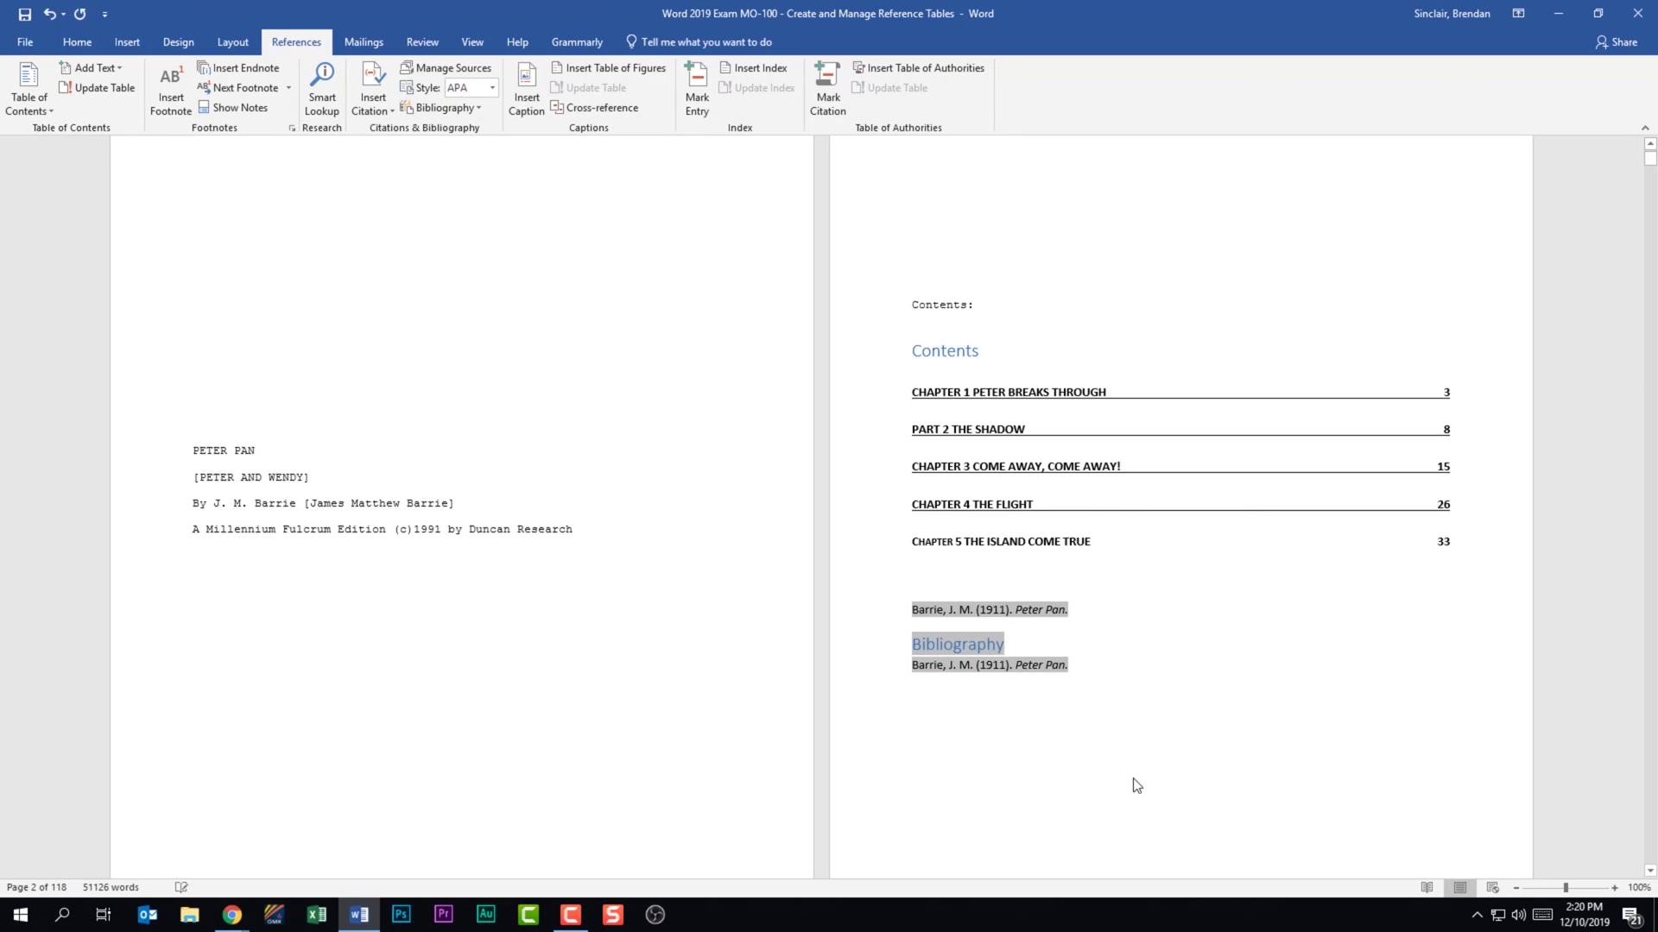